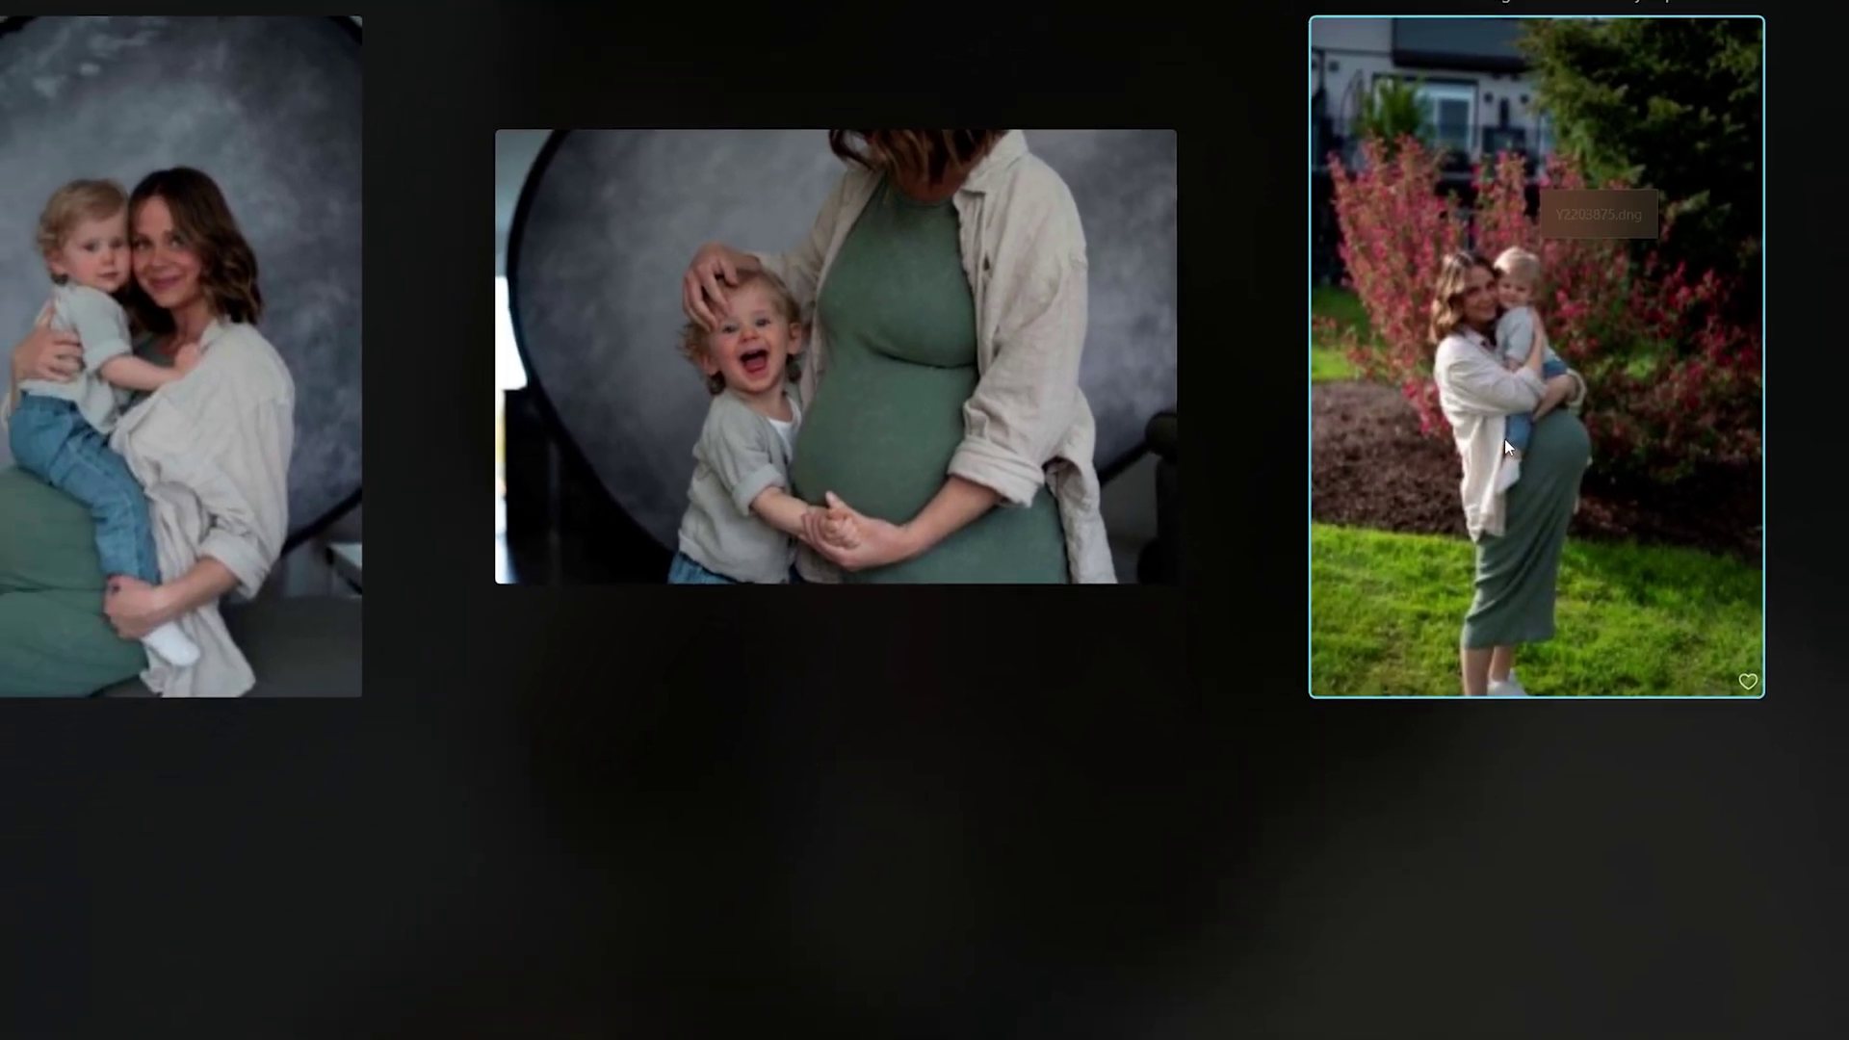
Upscale the outdoor portrait of the mother and child by 2x and open the upscaled copy for editing.
{"action": "left_click_drag", "start_coordinate": [1479, 578], "coordinate": [1780, 761]}
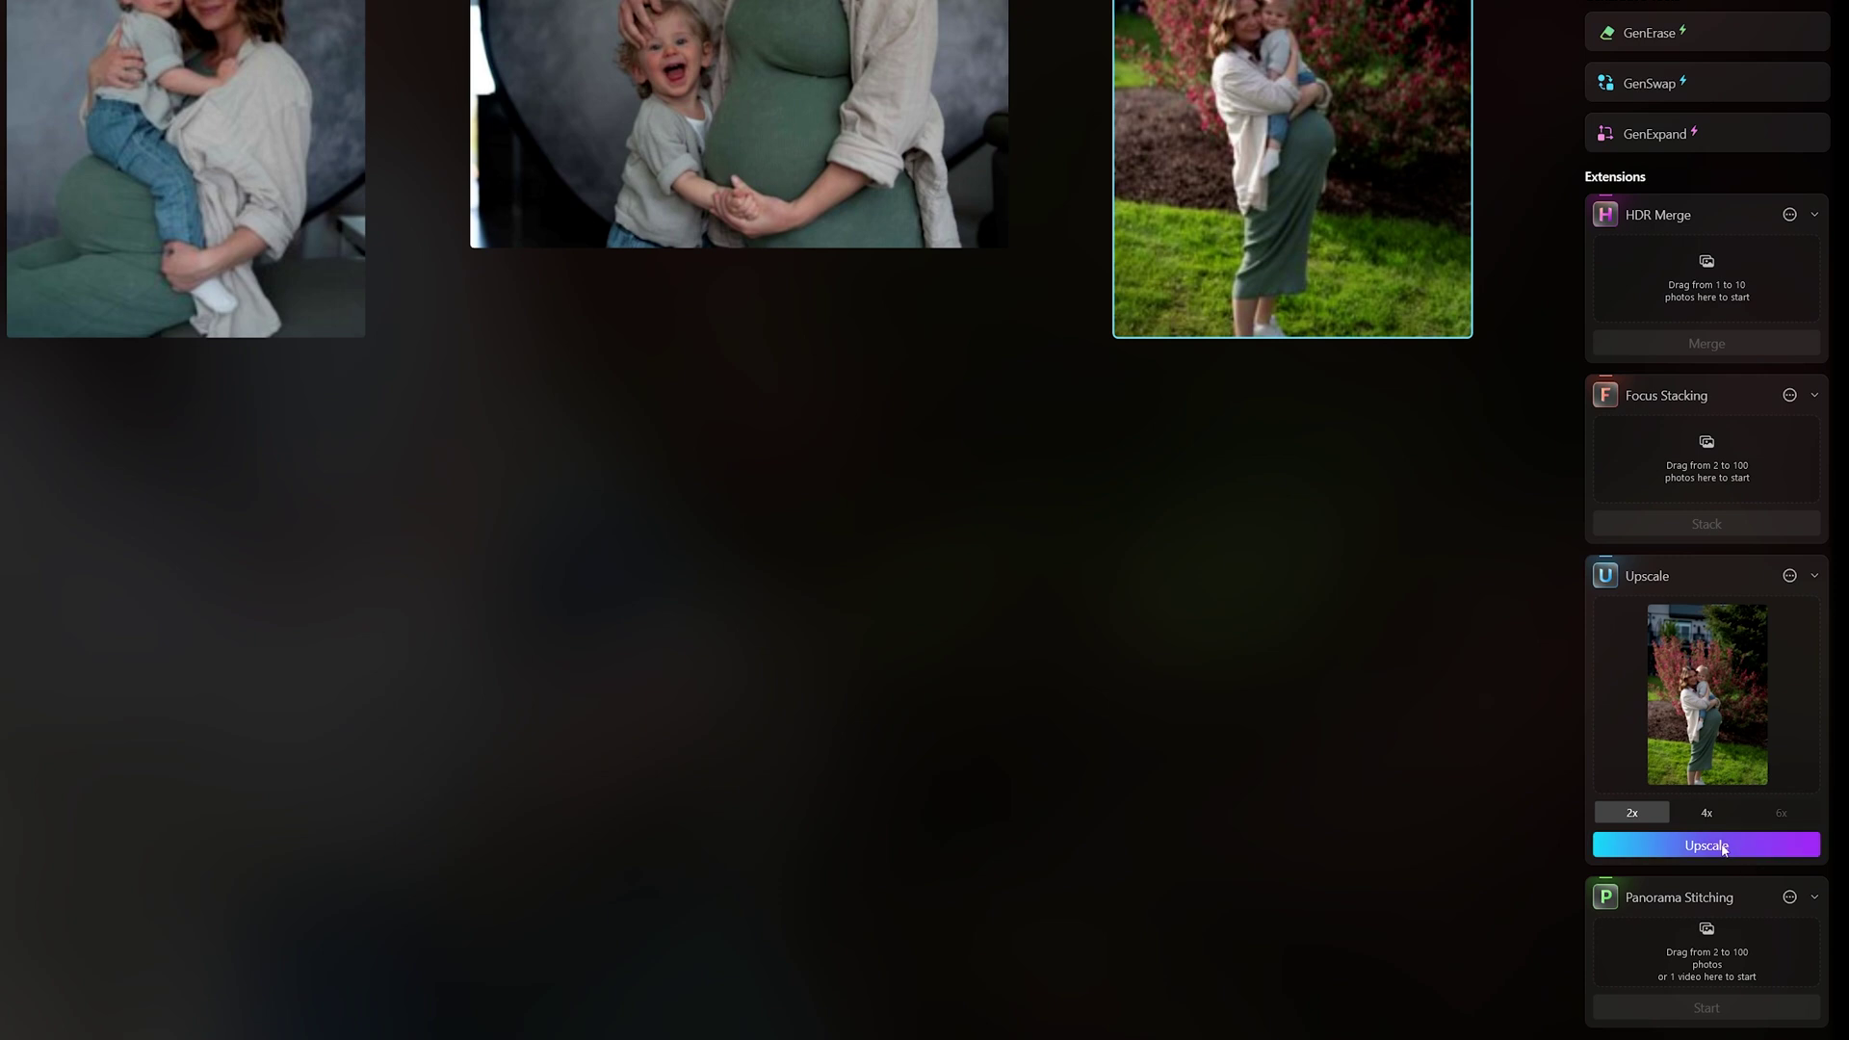
{"action": "left_click", "coordinate": [1723, 847]}
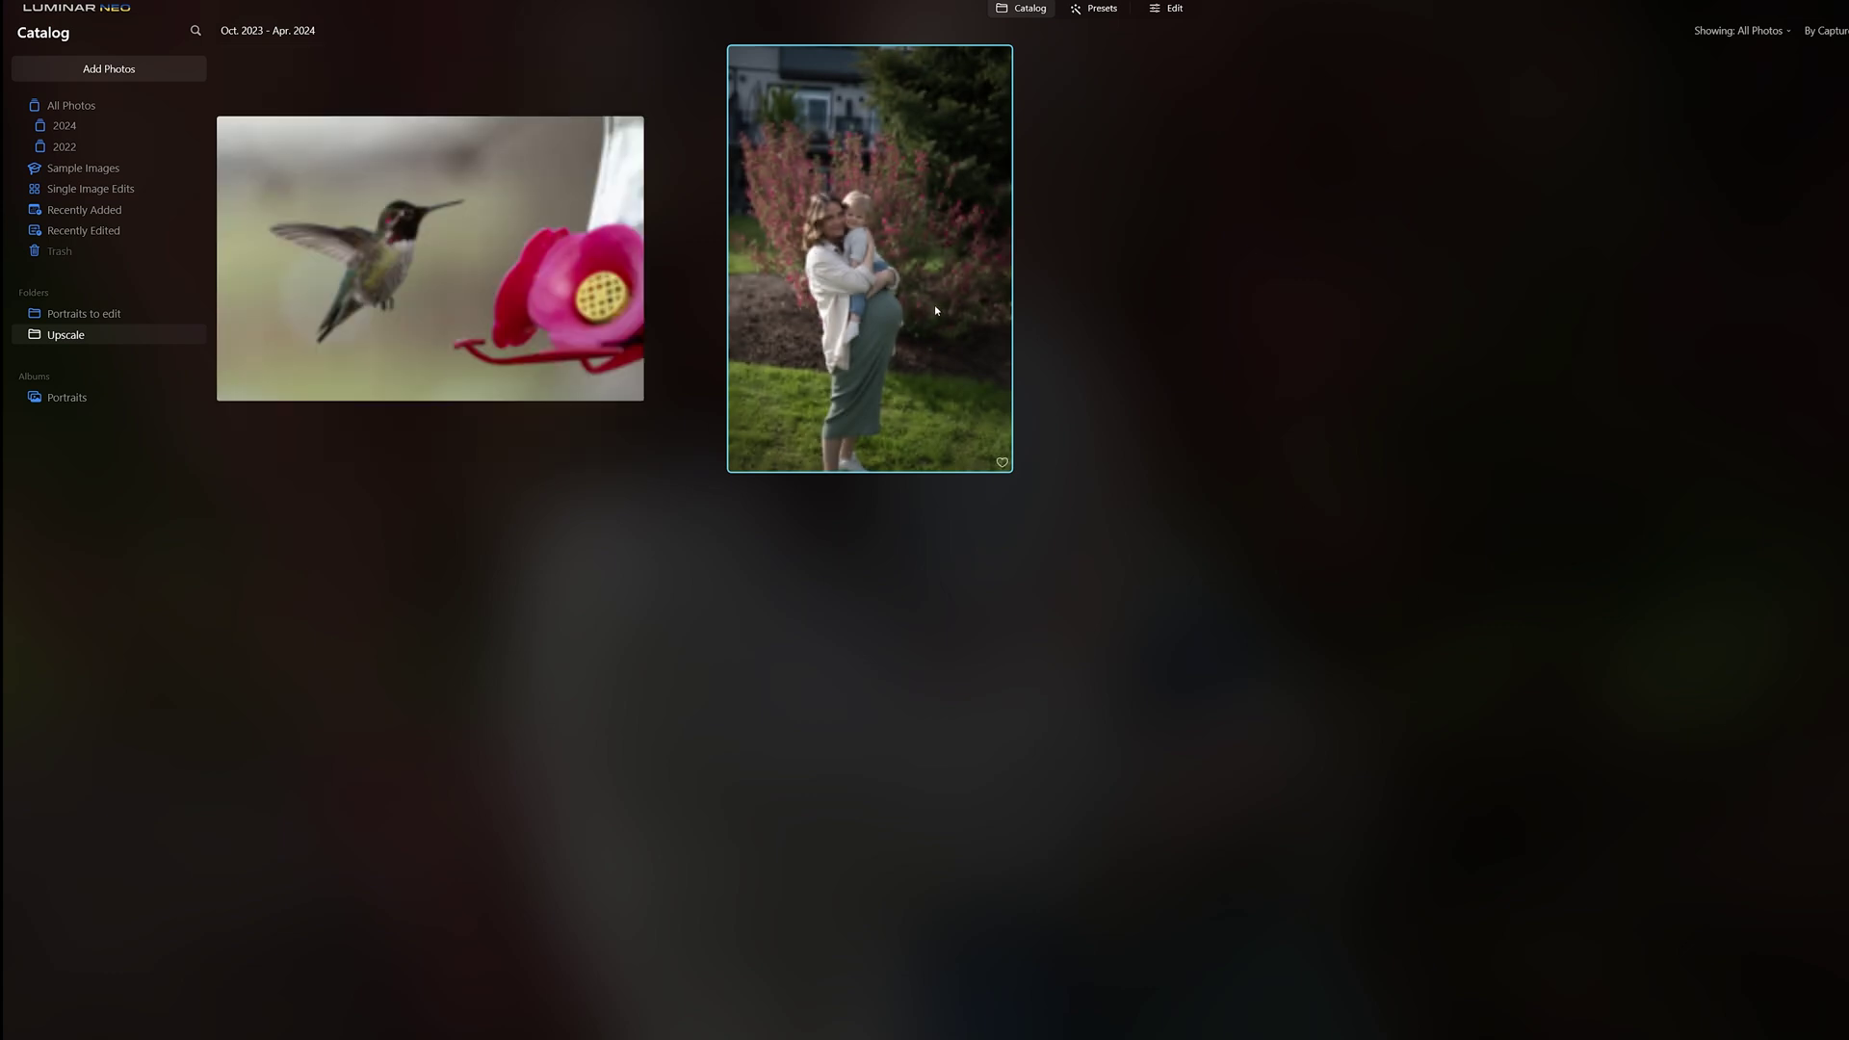
{"action": "double_click", "coordinate": [902, 302]}
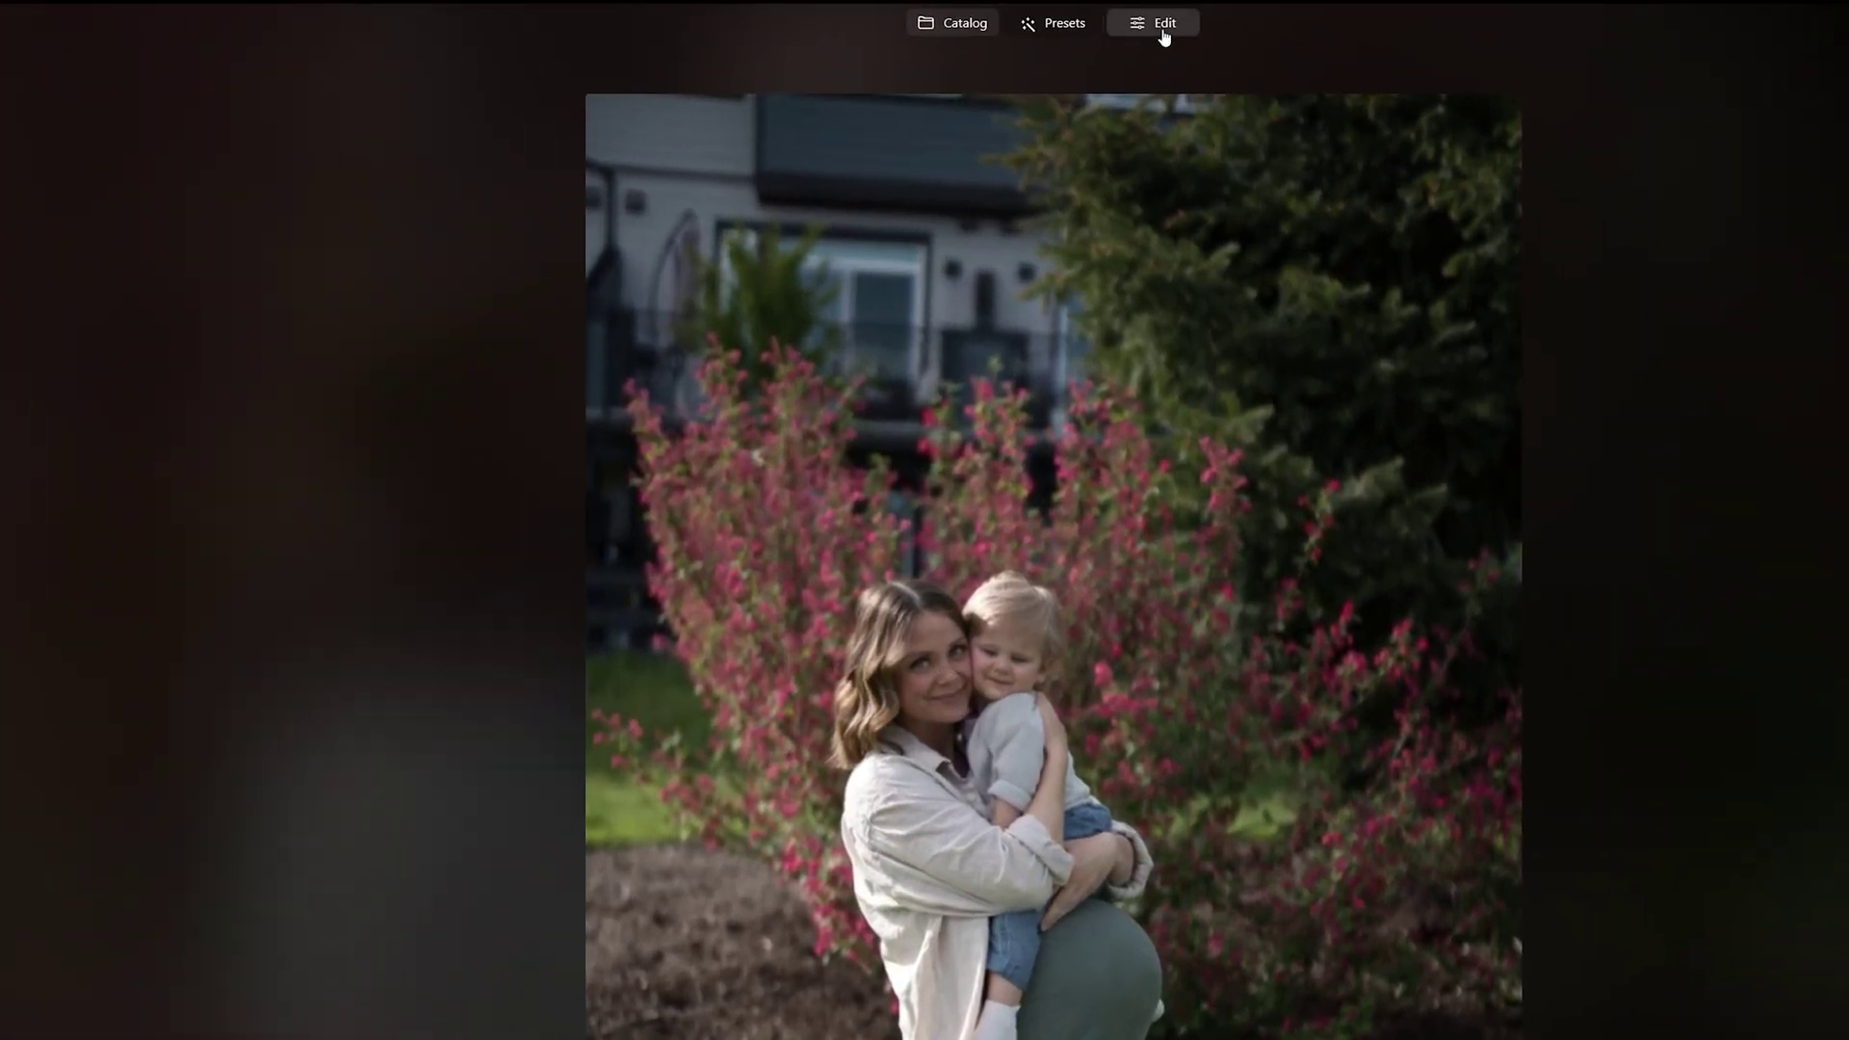
{"action": "left_click", "coordinate": [1164, 29]}
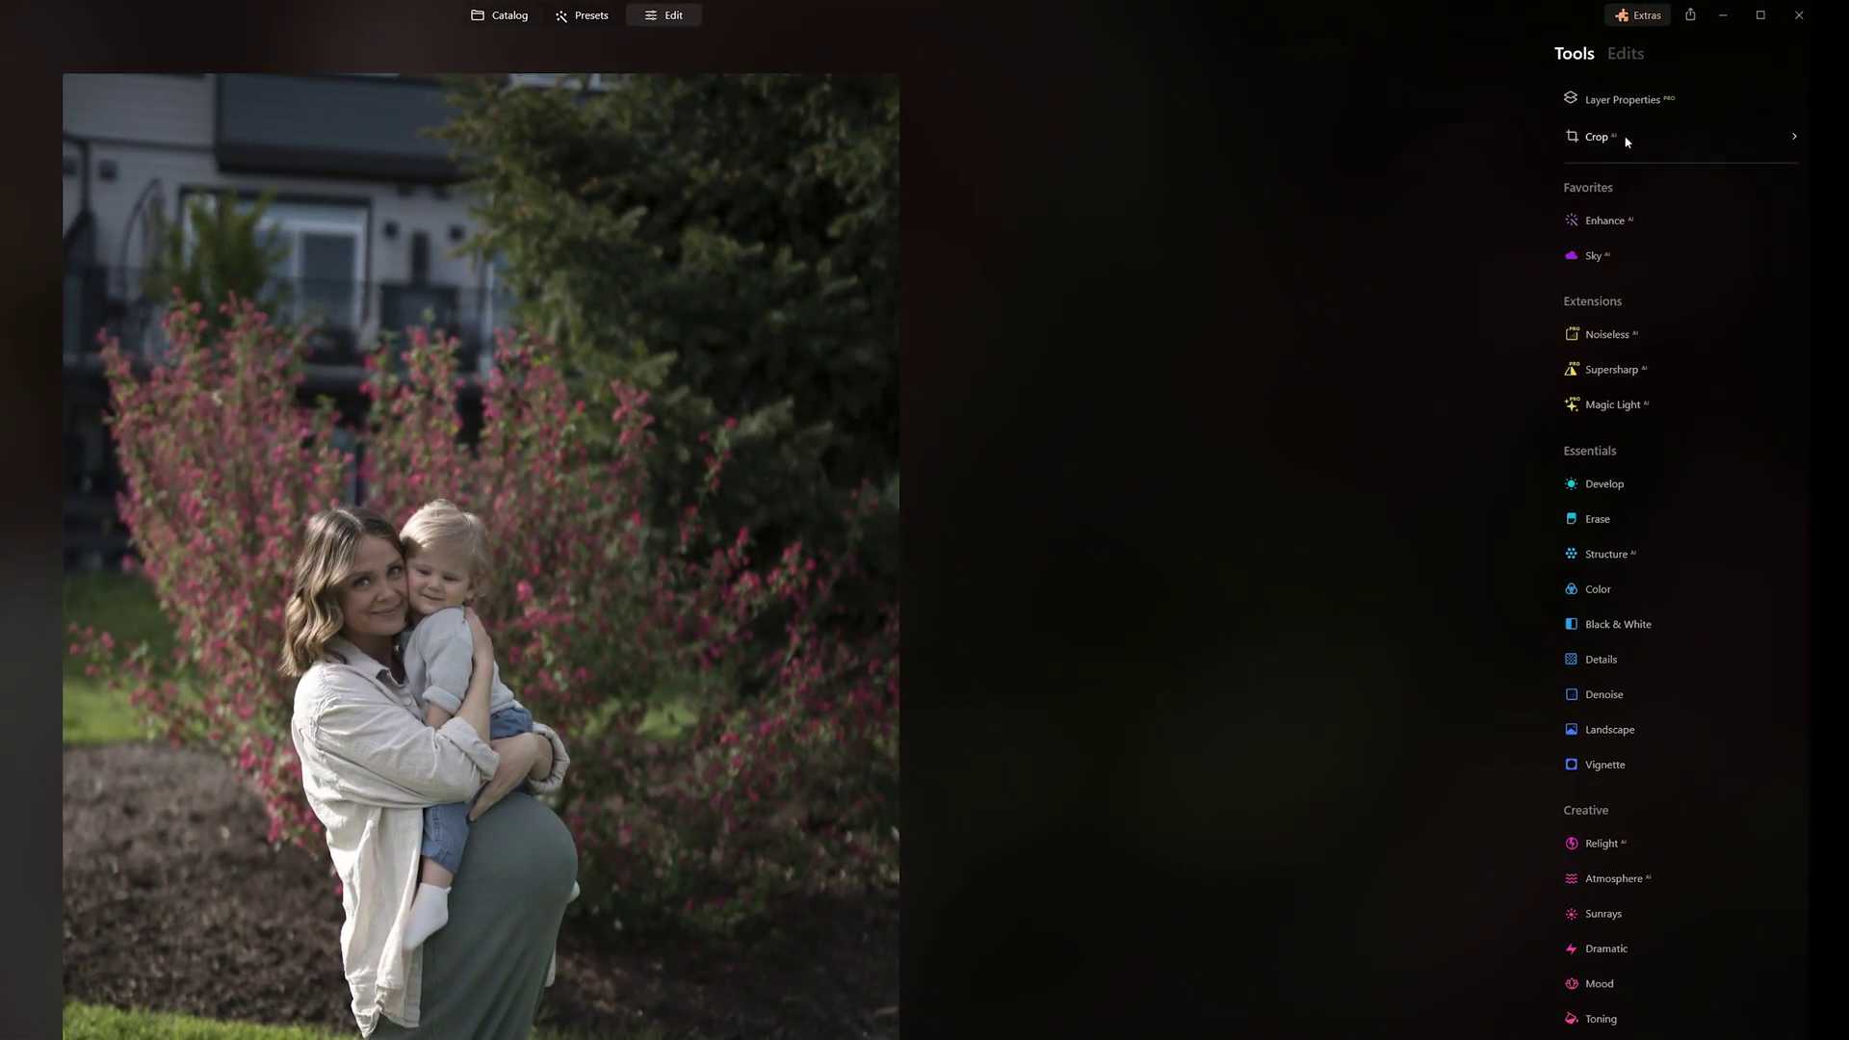
Crop the photo at its original ratio more tightly around the mother and child, to about 5600 x 8400 pixels.
{"action": "left_click", "coordinate": [1625, 141]}
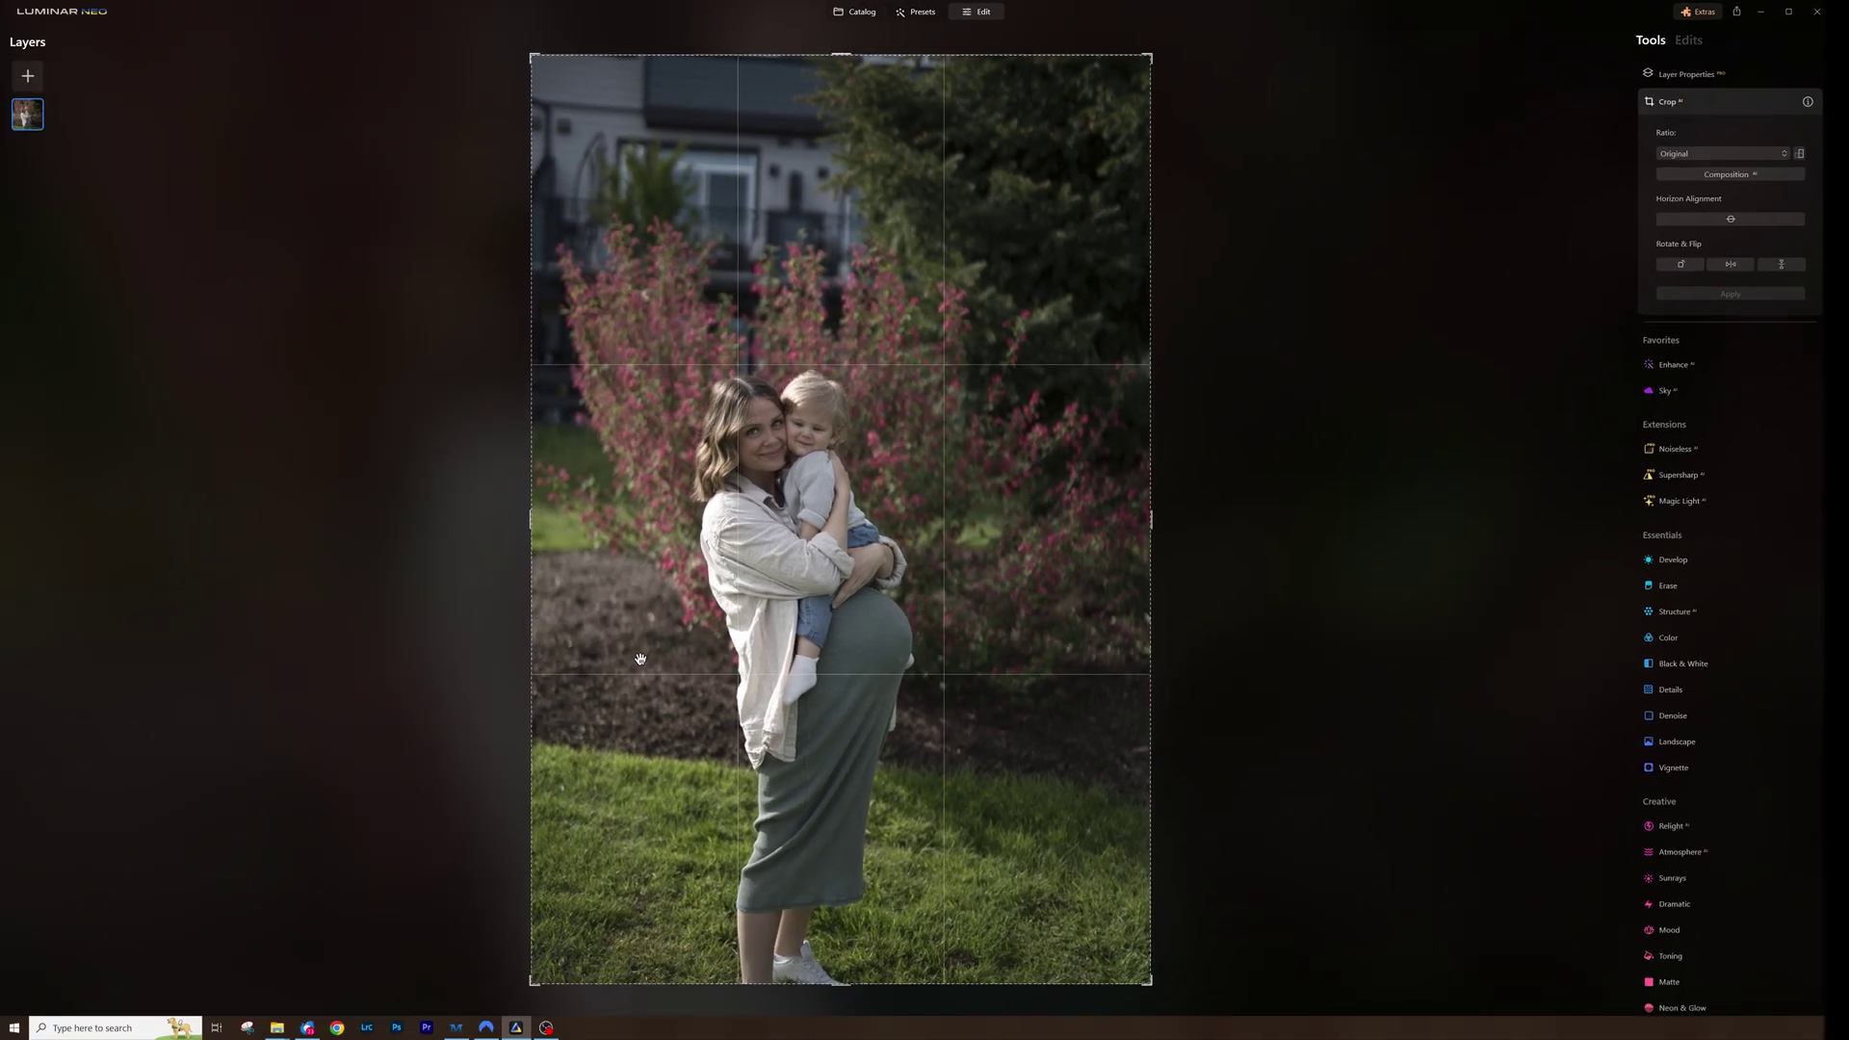
{"action": "left_click", "coordinate": [1770, 177]}
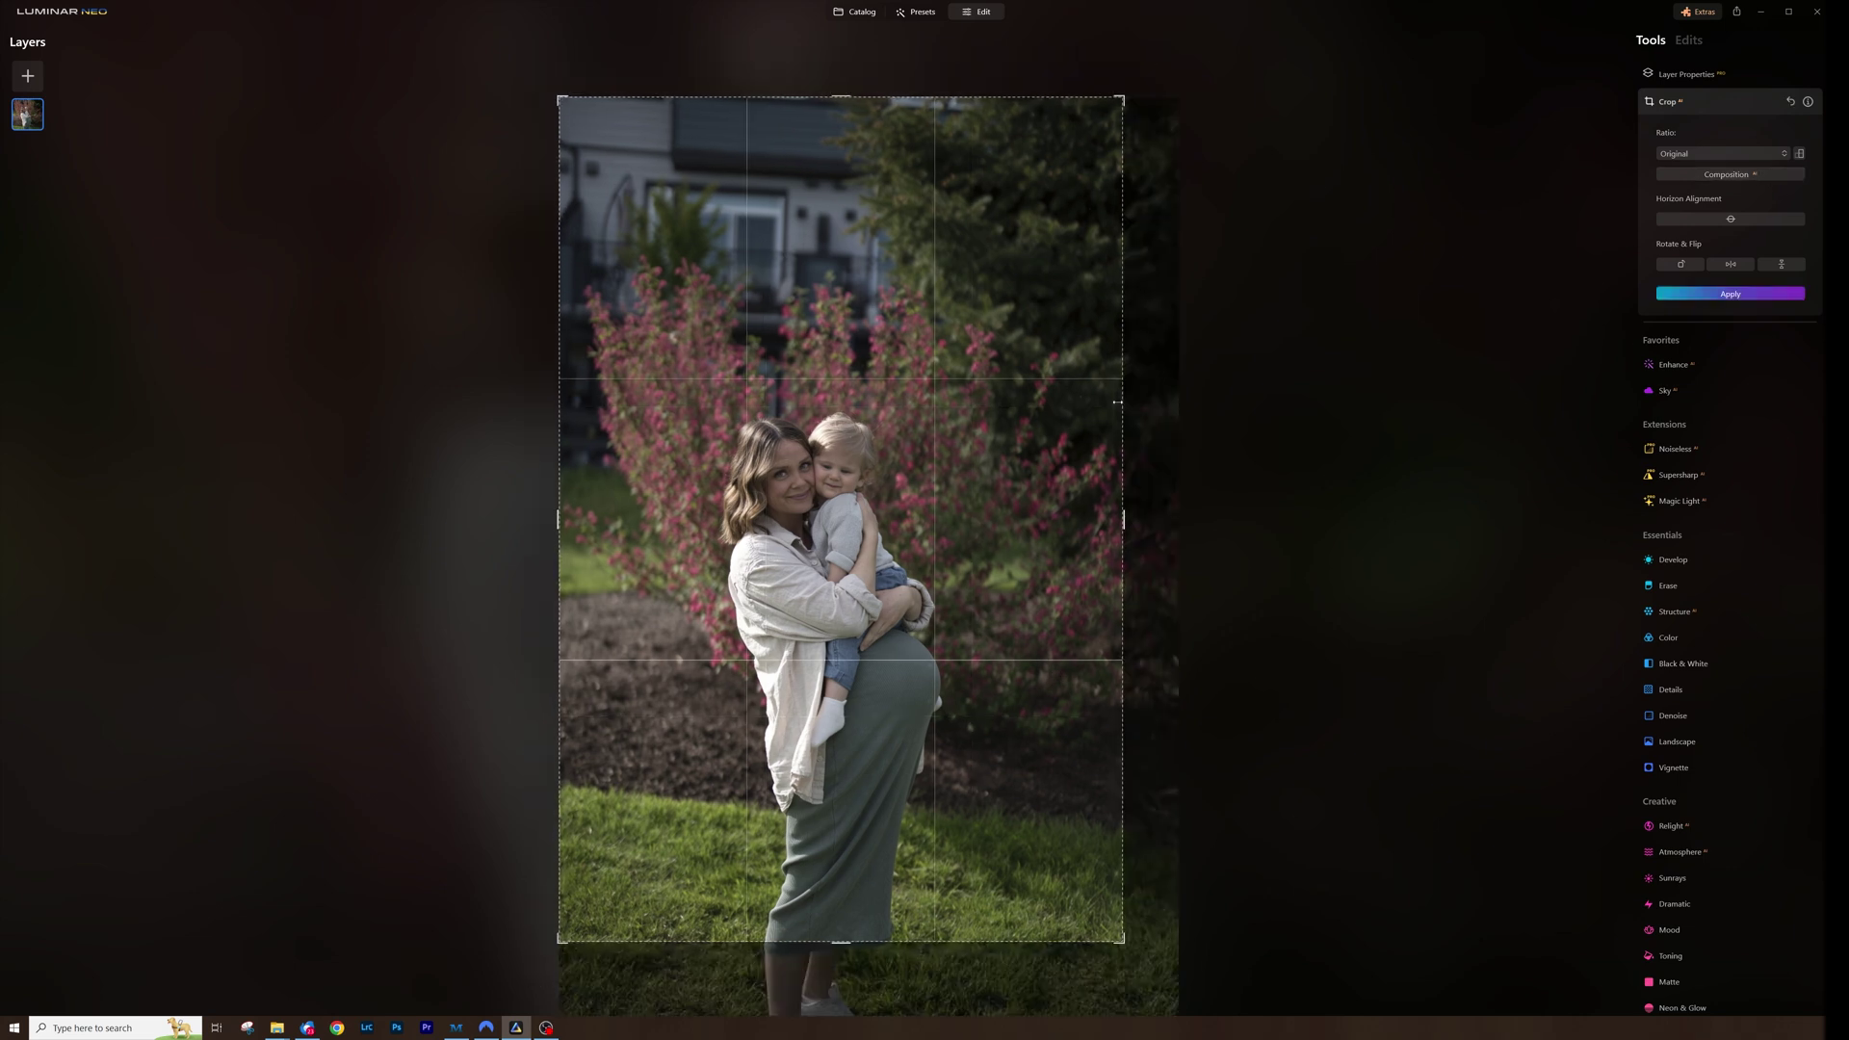
{"action": "left_click_drag", "start_coordinate": [1120, 523], "coordinate": [981, 527]}
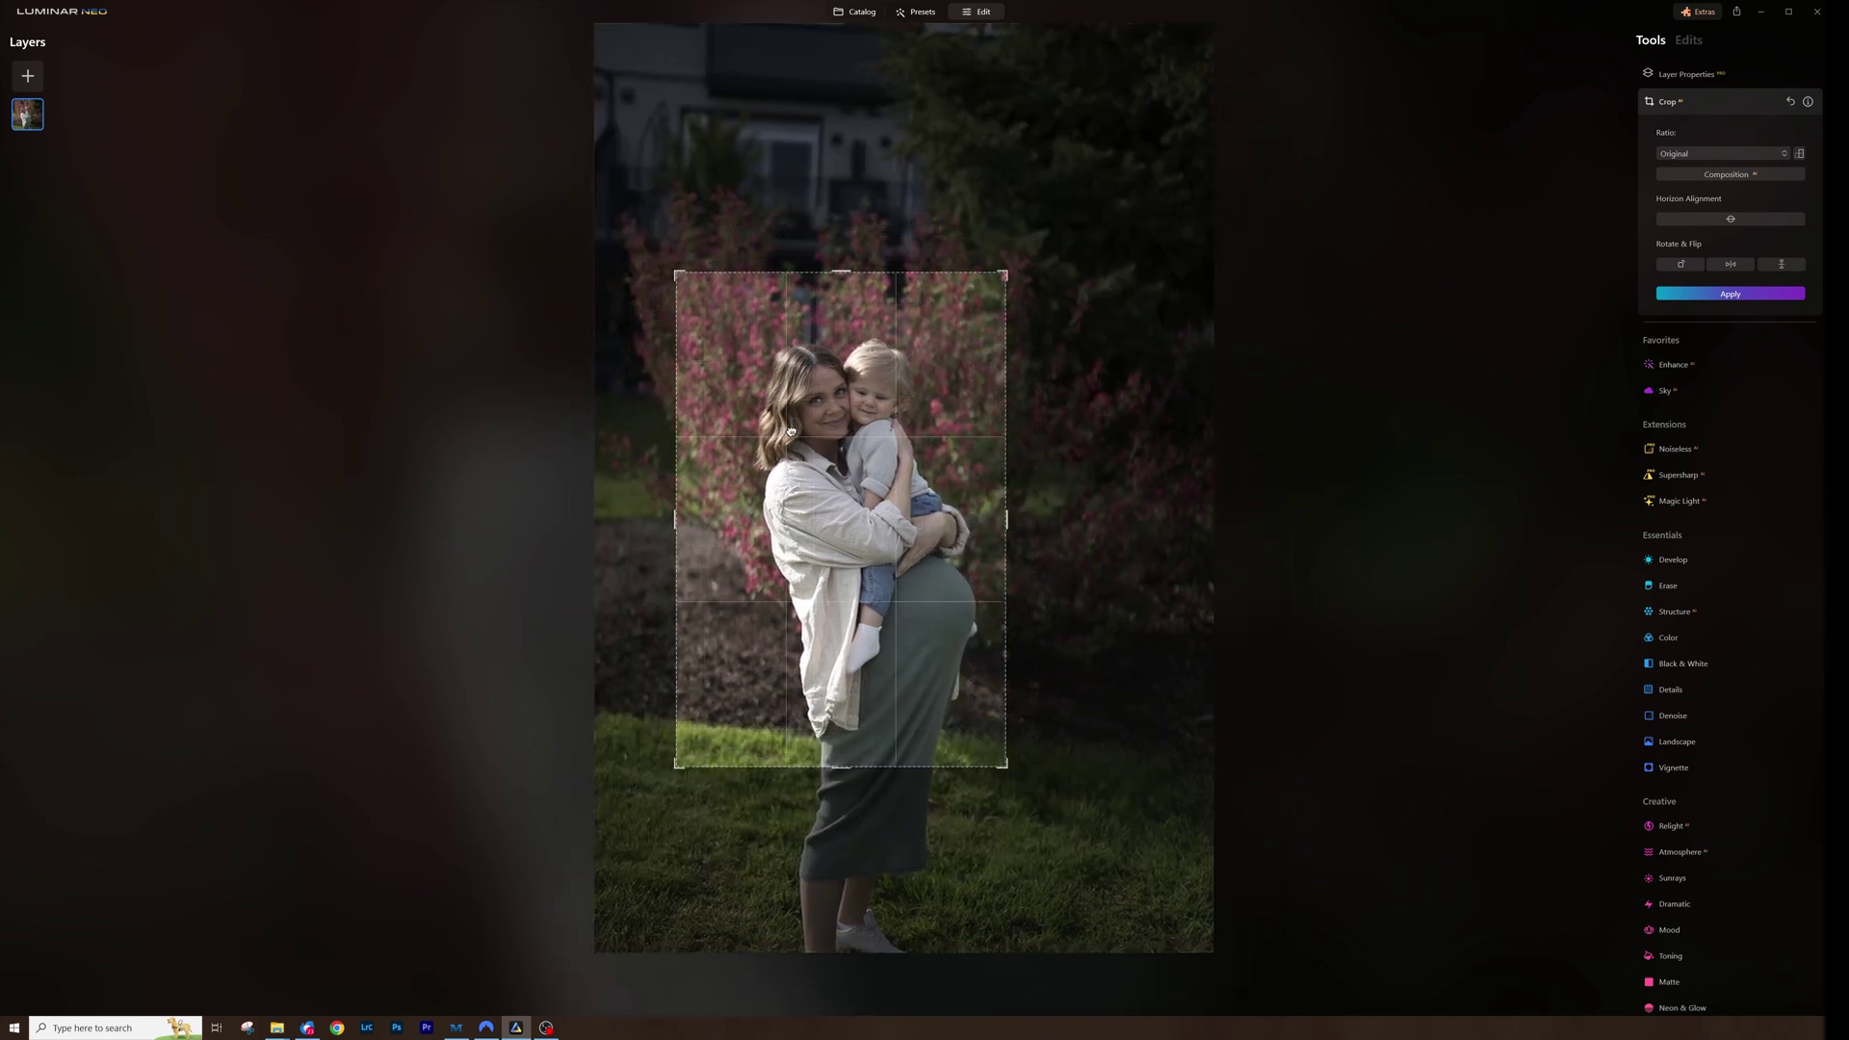
{"action": "key", "text": "ctrl+z"}
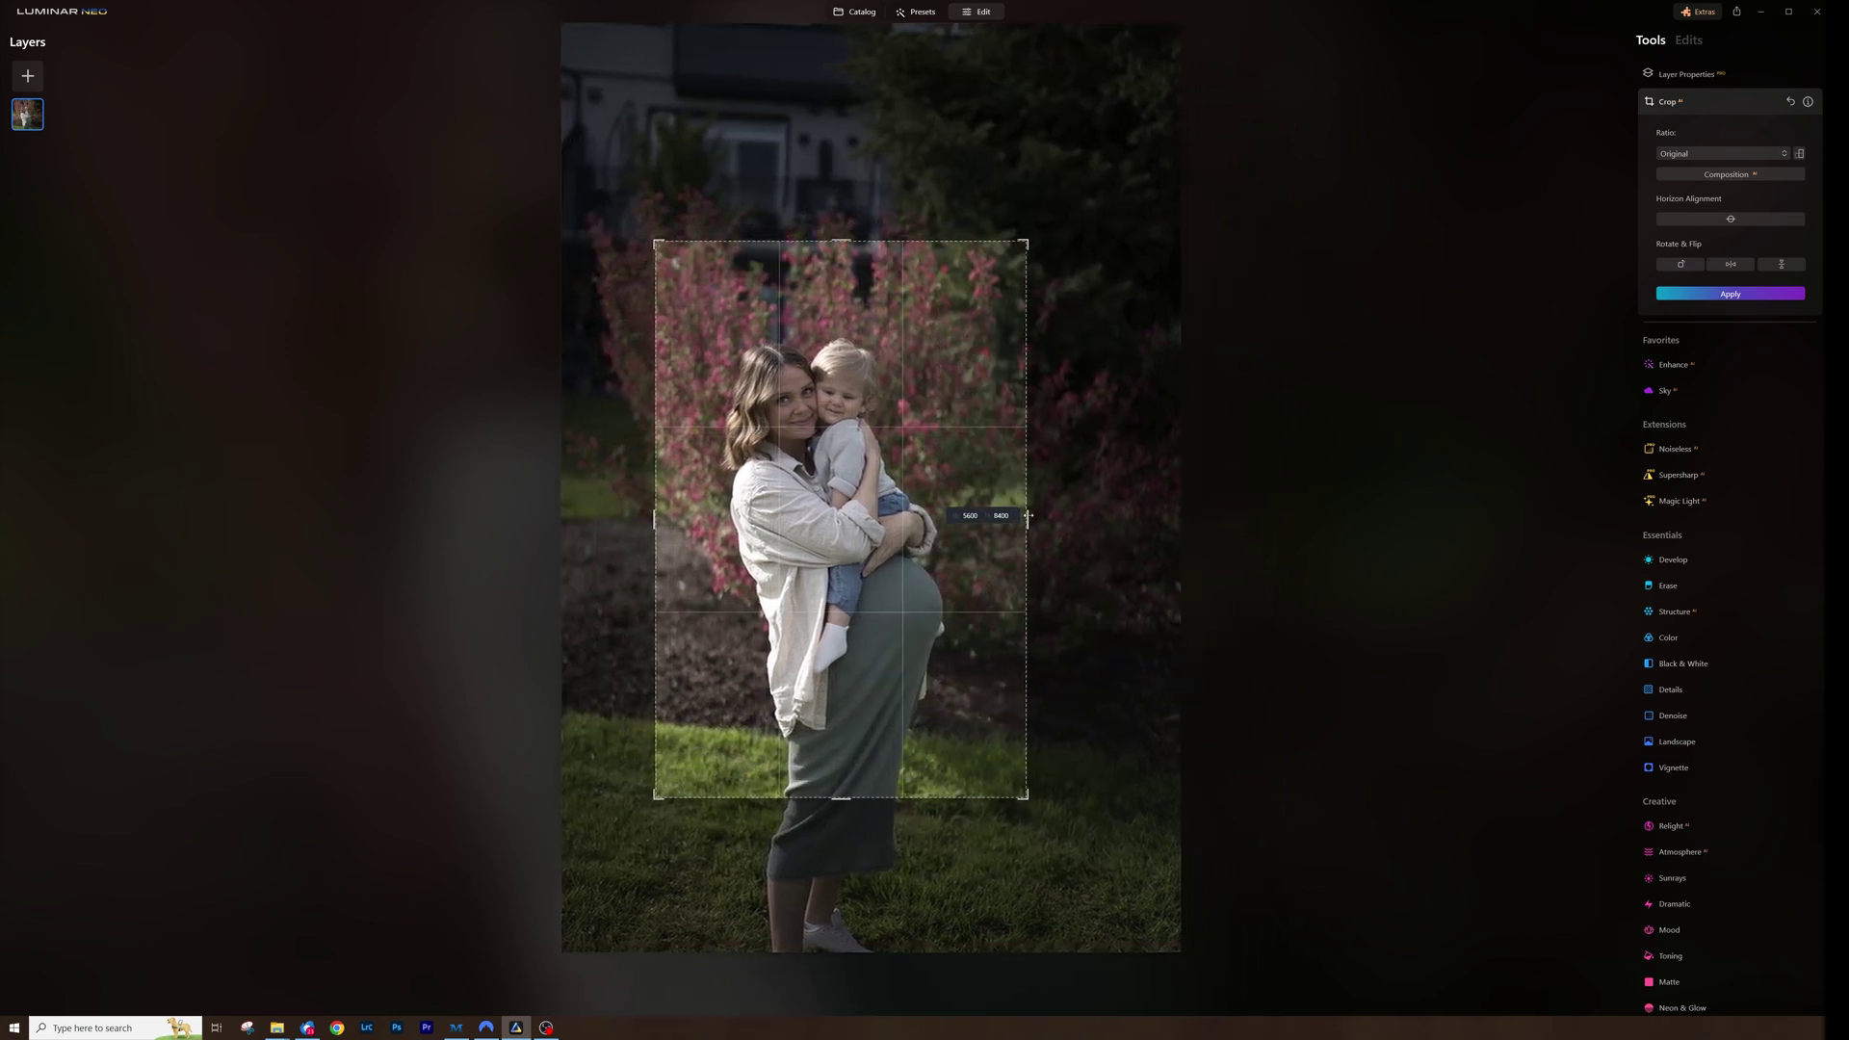
{"action": "left_click_drag", "start_coordinate": [931, 492], "coordinate": [931, 503]}
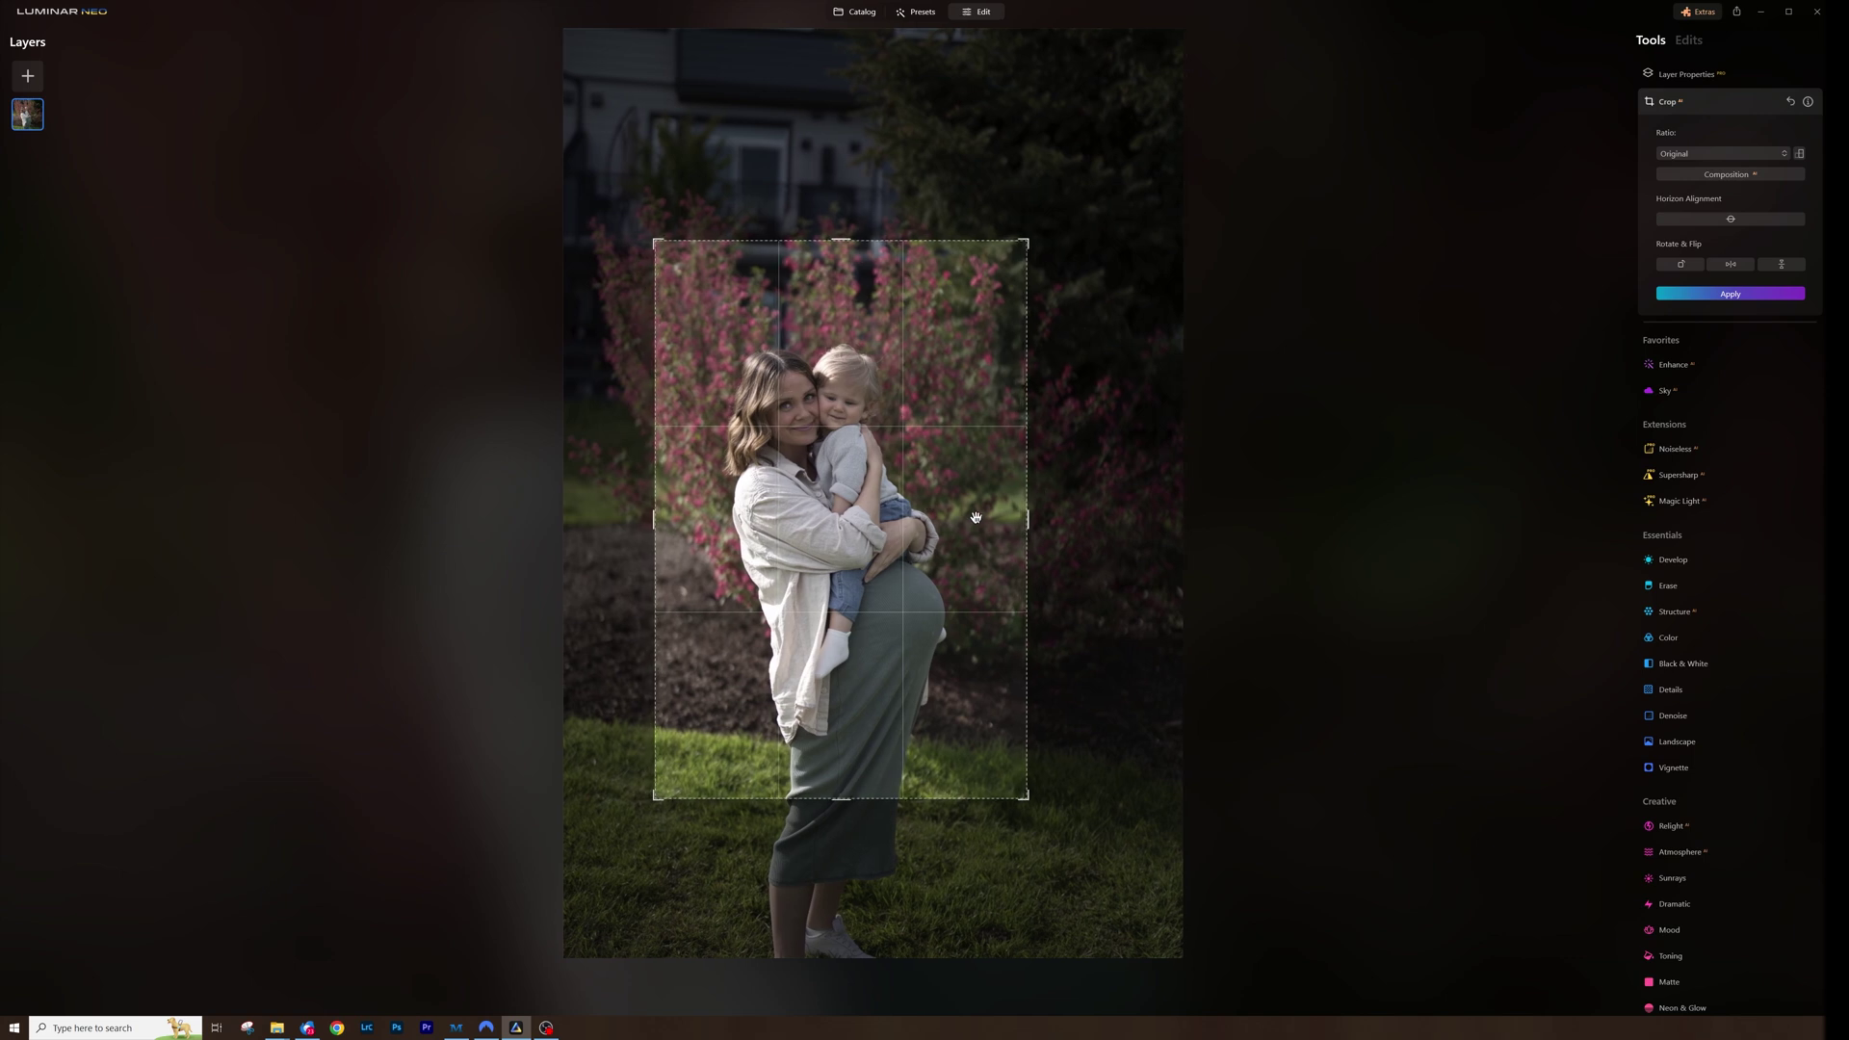
{"action": "key", "text": "Return"}
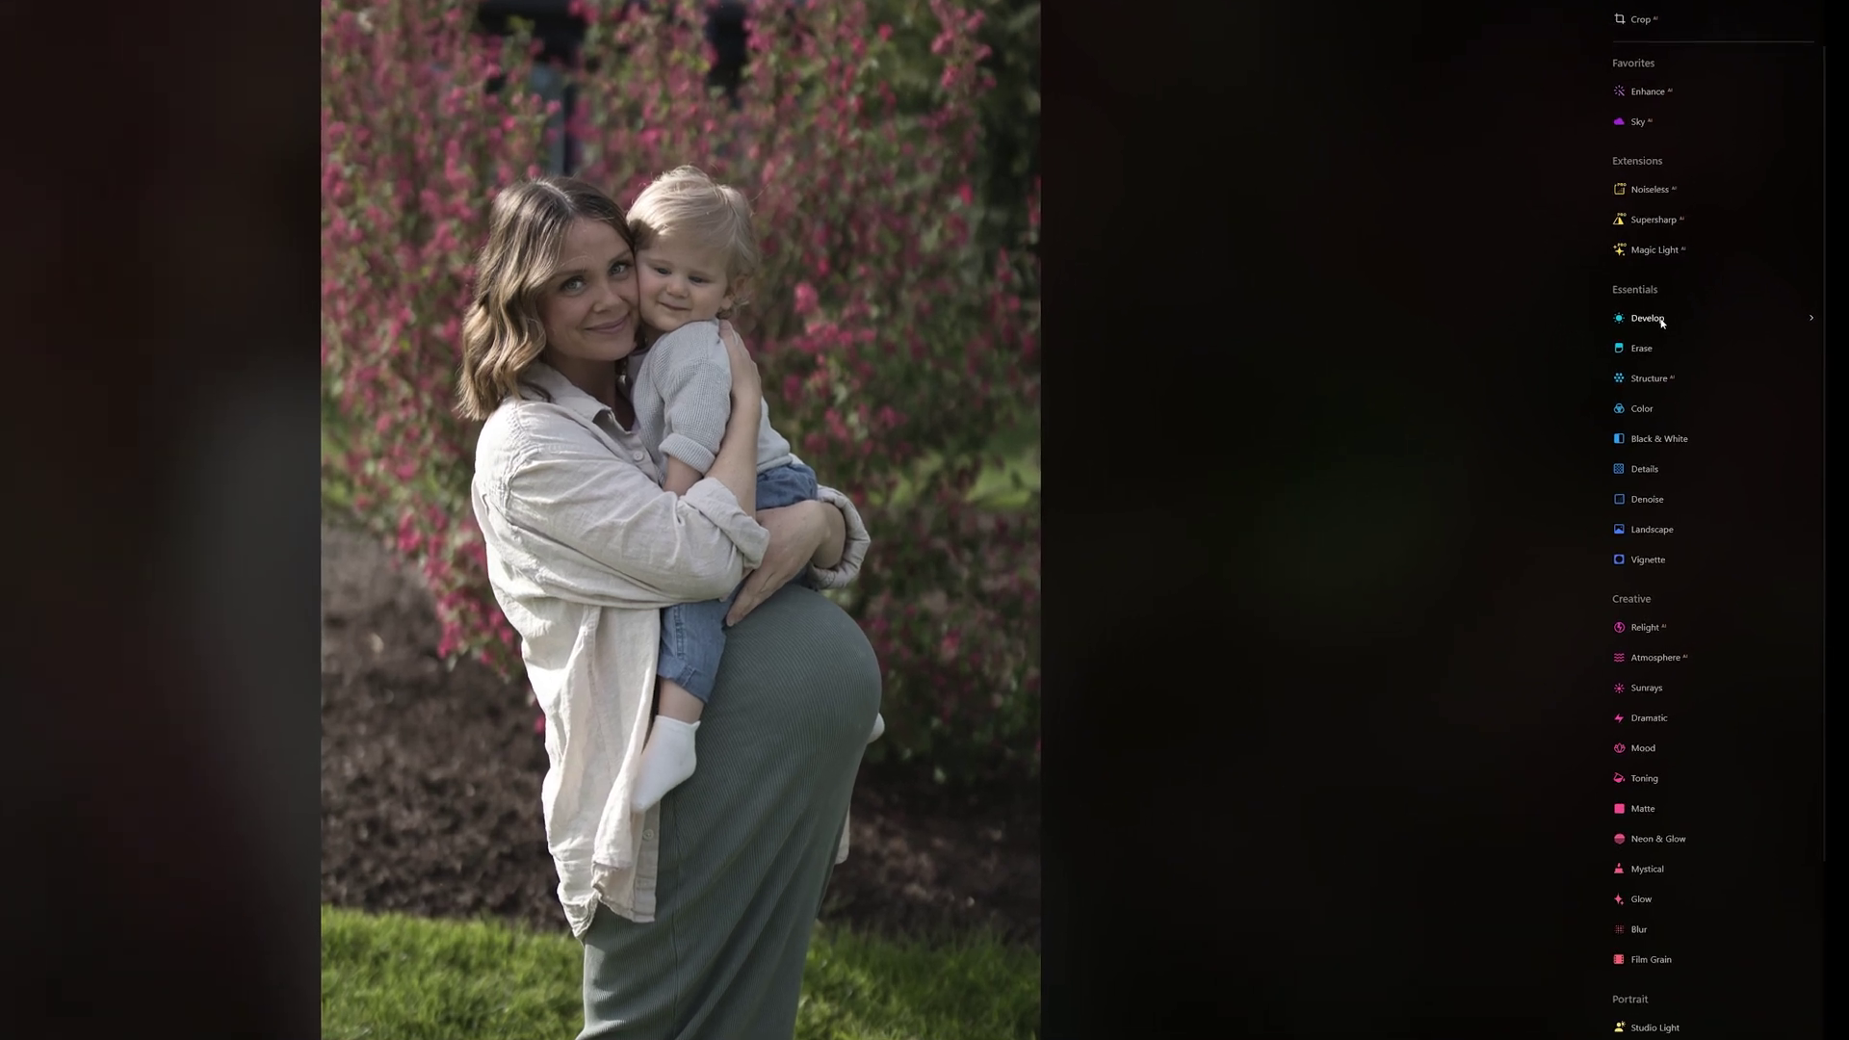
Develop the light with Exposure 0.44, Highlights -37, Shadows 14 and Smart Contrast 65, and compare the photo with and without these adjustments.
{"action": "left_click", "coordinate": [1673, 358]}
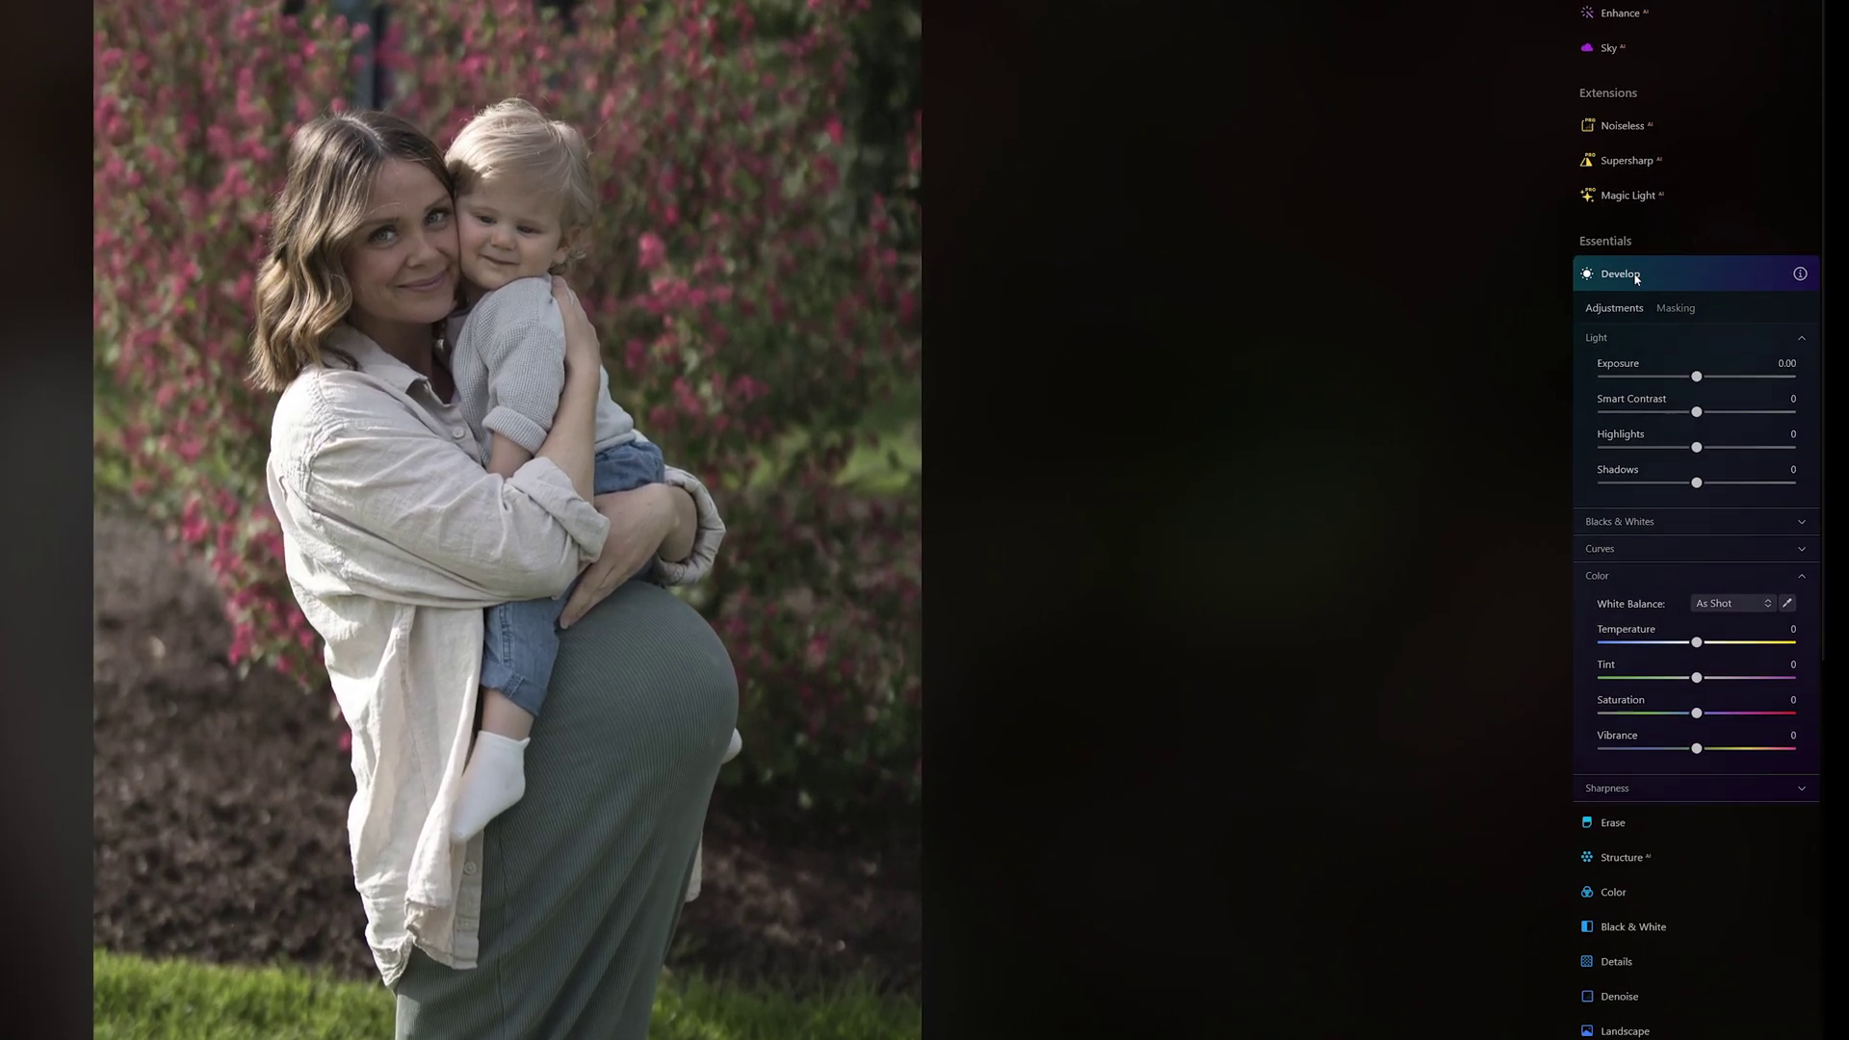
{"action": "left_click_drag", "start_coordinate": [1696, 373], "coordinate": [1704, 379]}
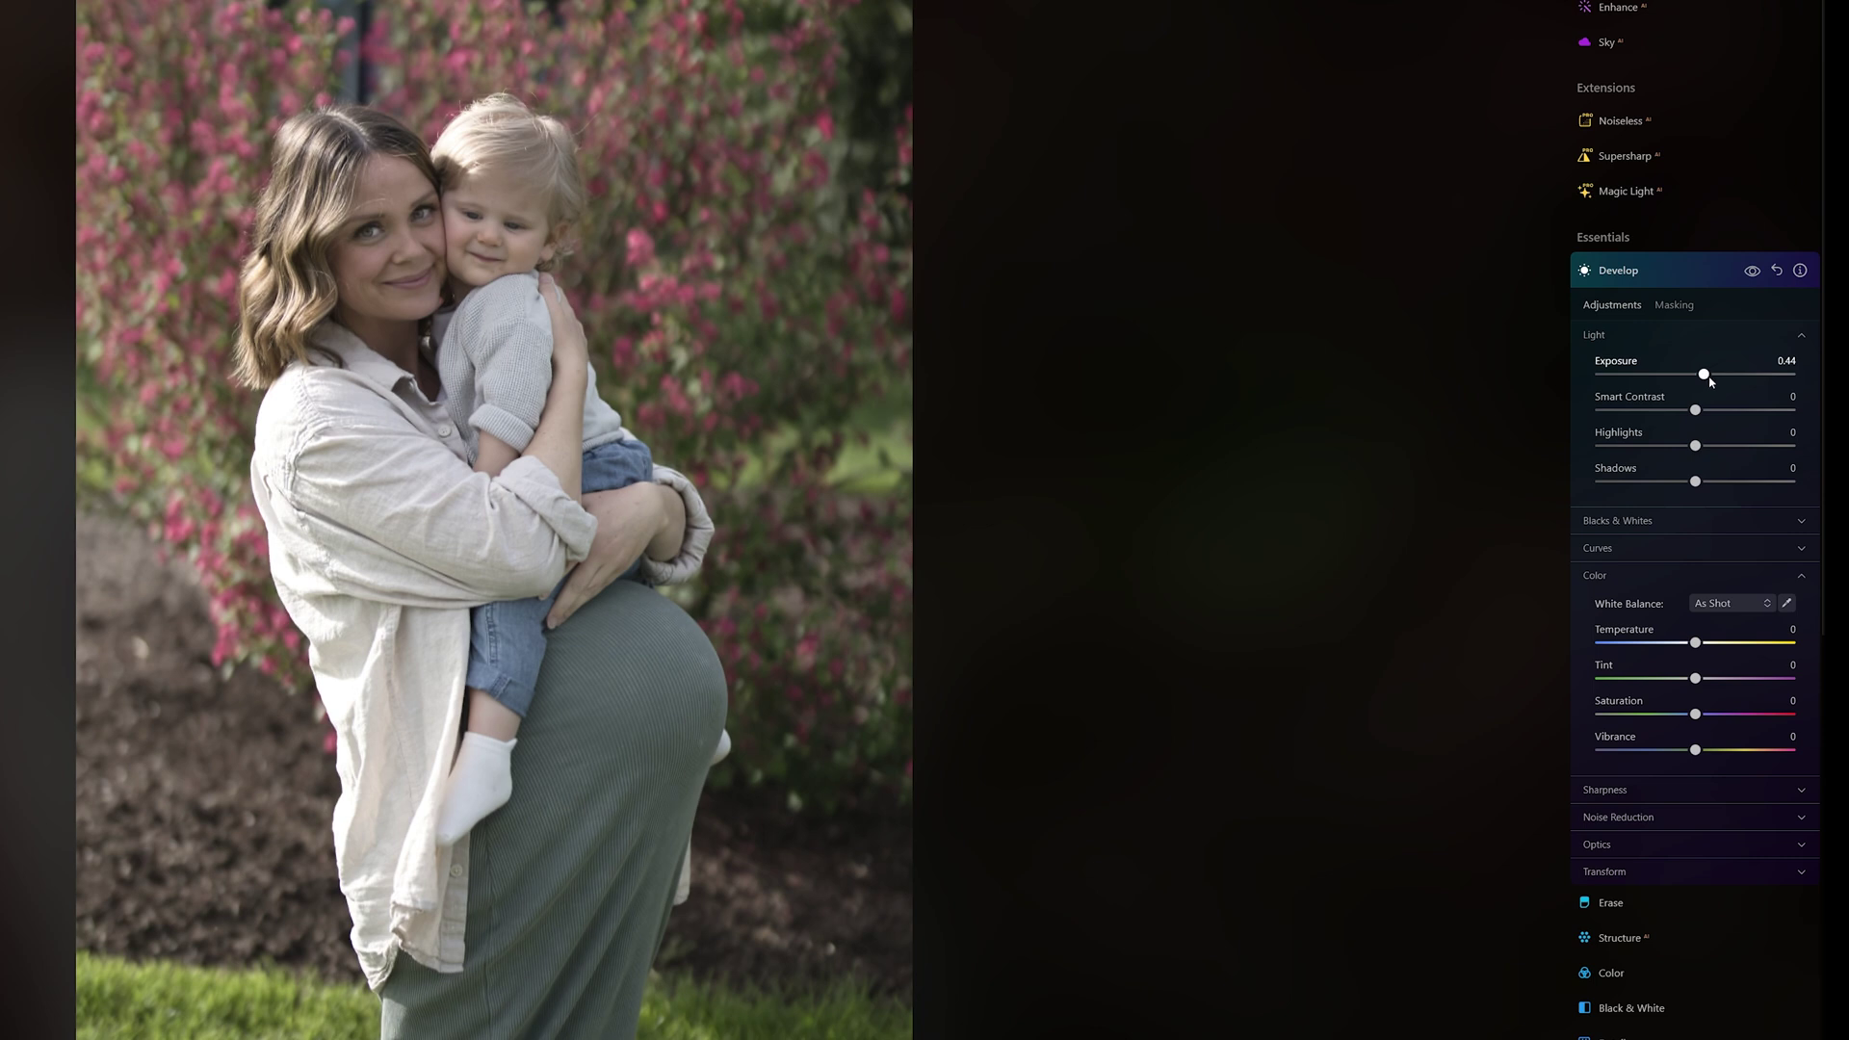
{"action": "left_click_drag", "start_coordinate": [1696, 446], "coordinate": [1708, 493]}
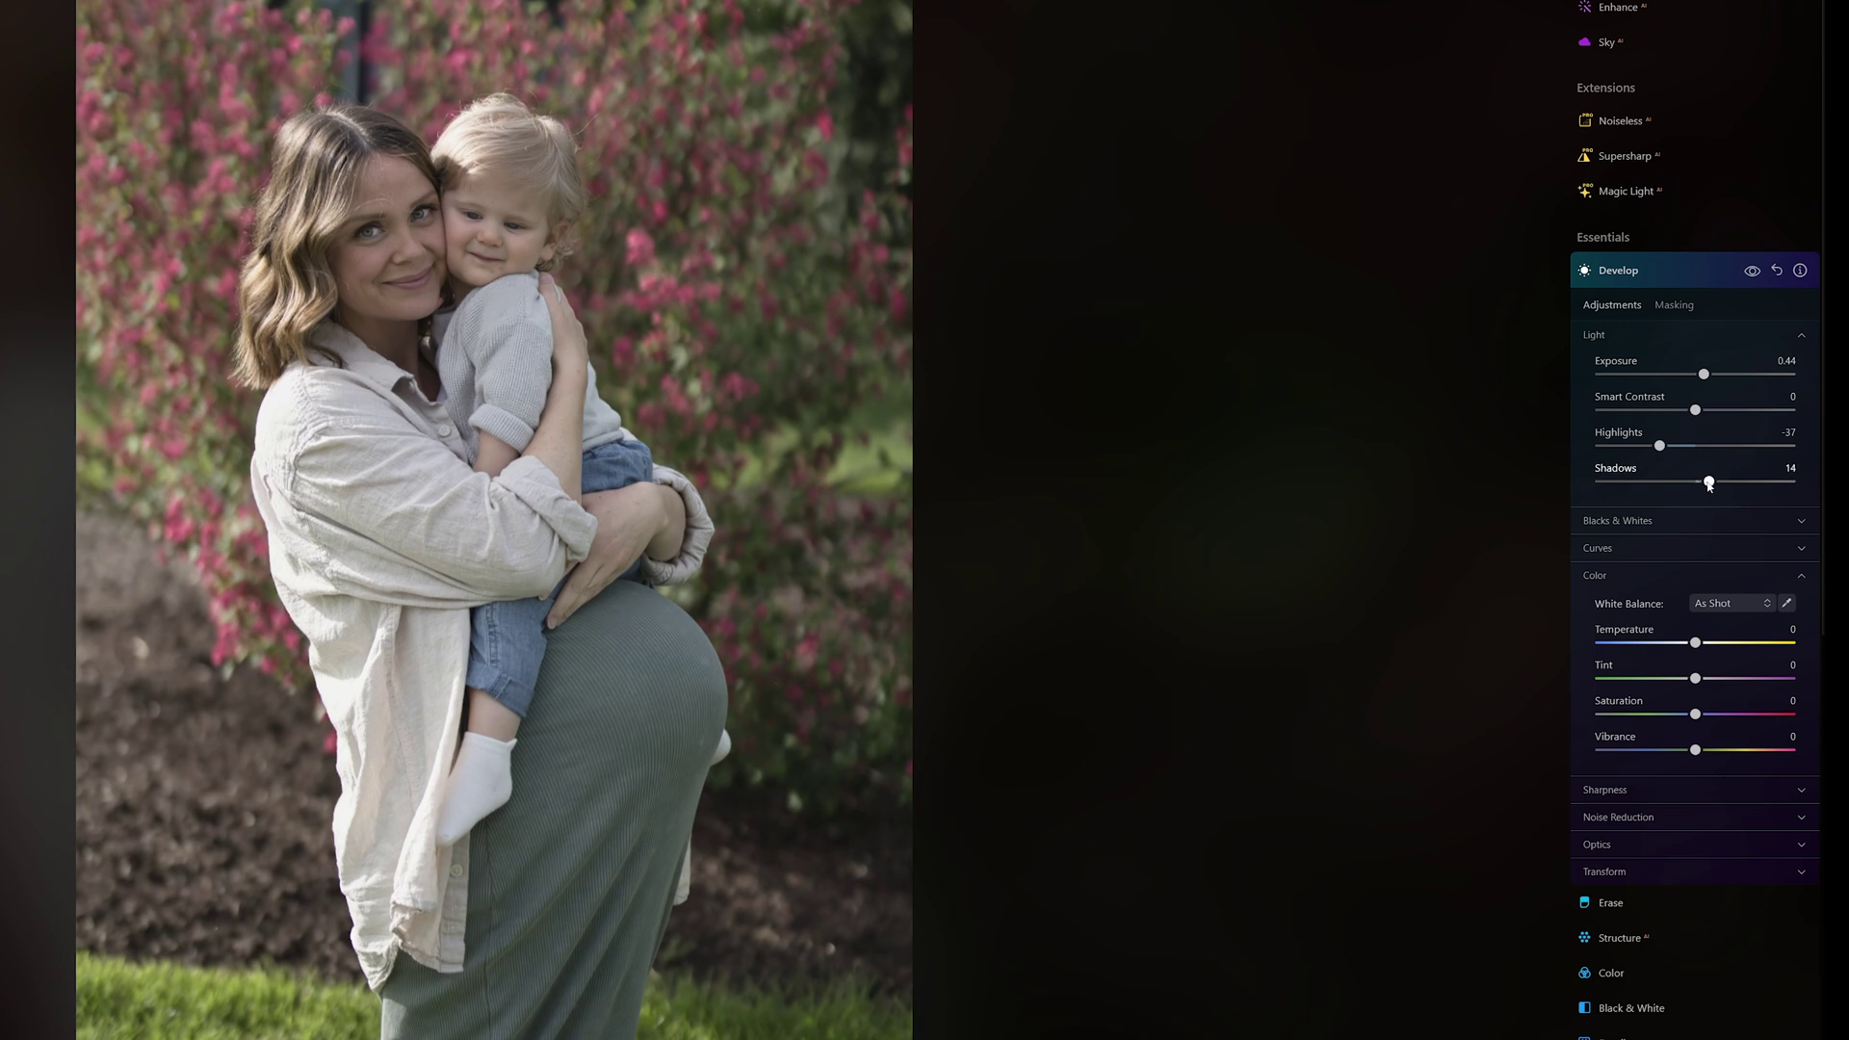
{"action": "left_click_drag", "start_coordinate": [1697, 412], "coordinate": [1760, 425]}
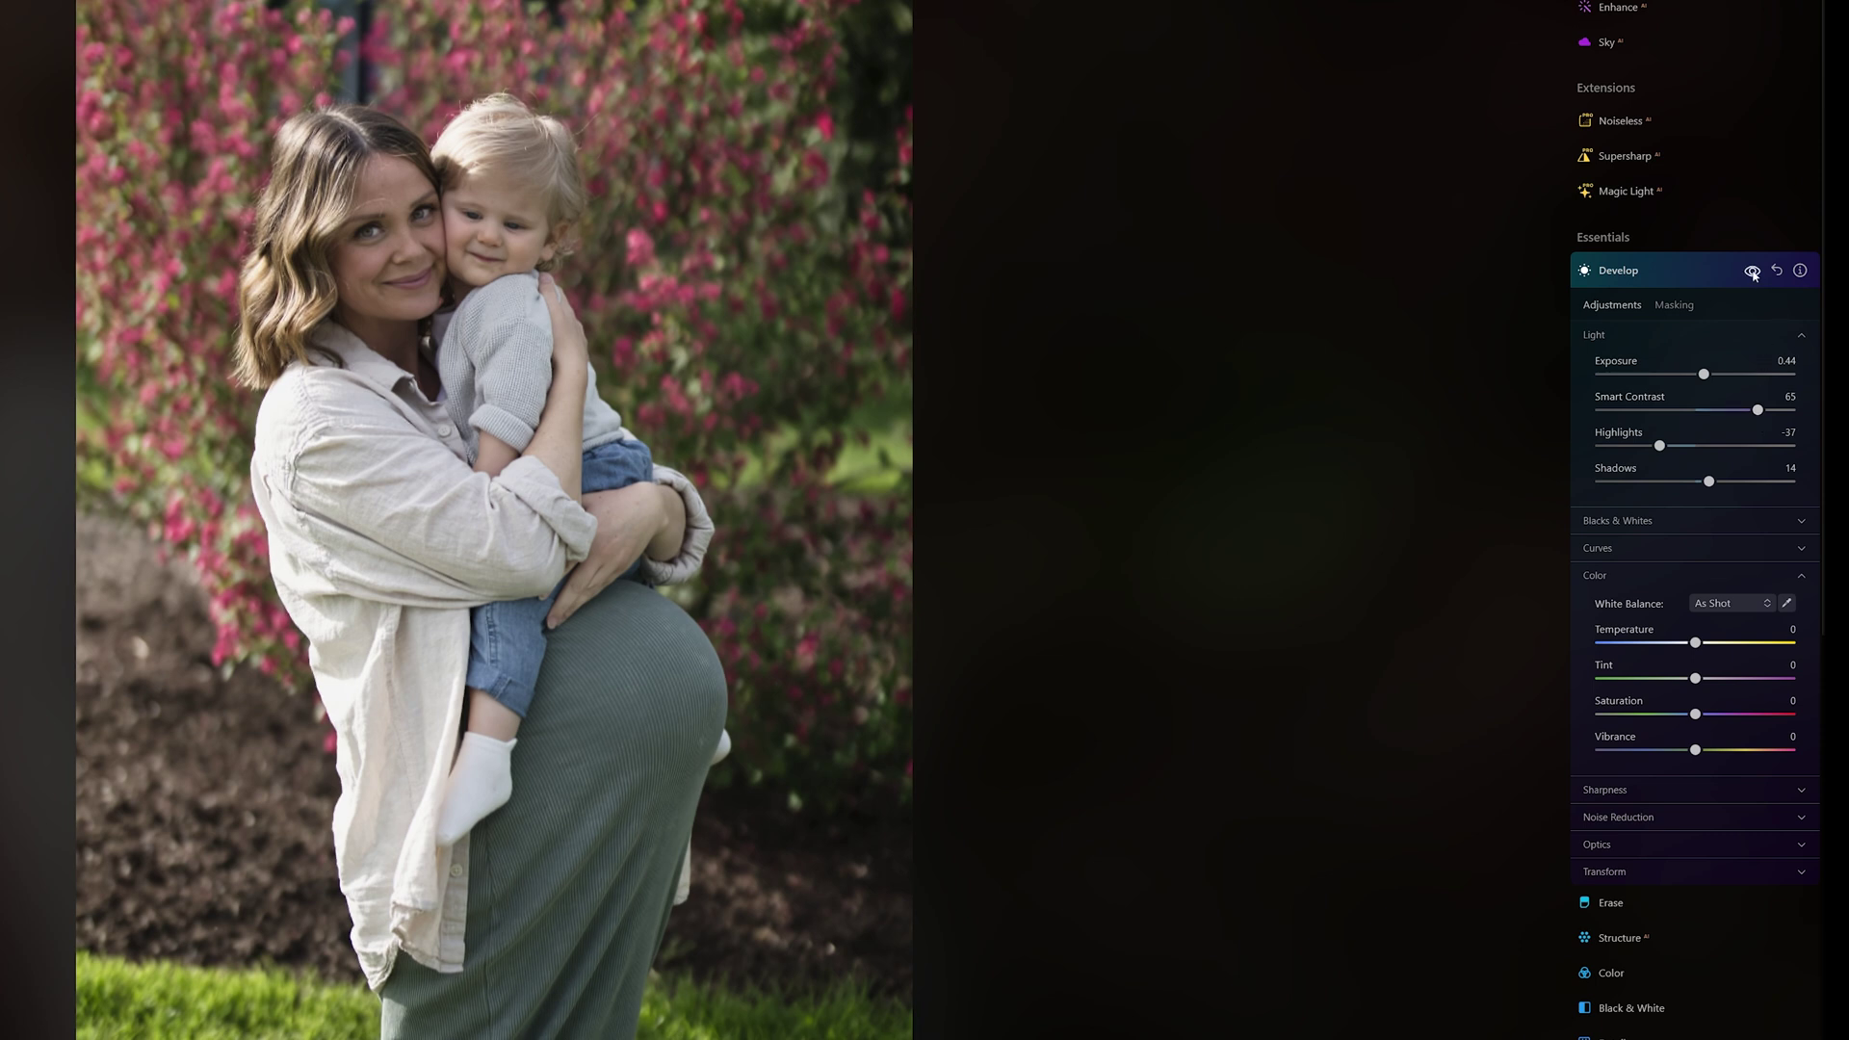
{"action": "left_click", "coordinate": [1753, 272]}
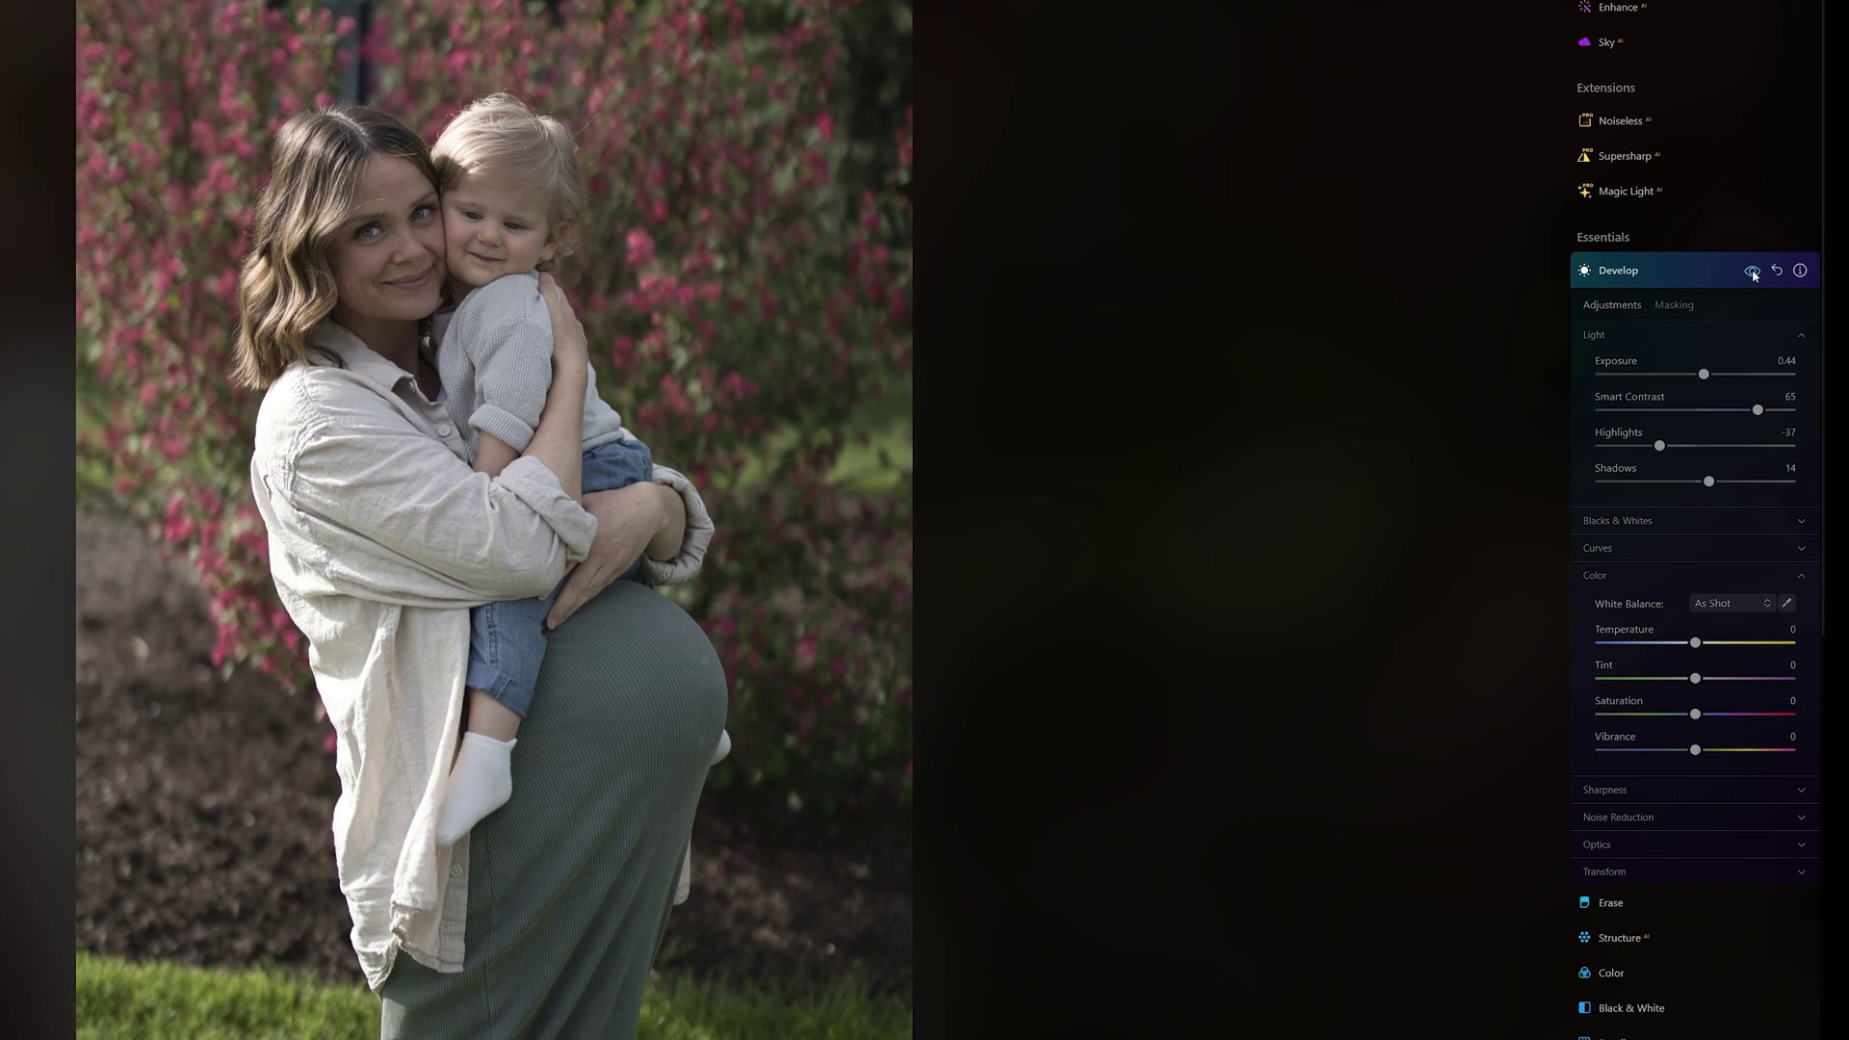
{"action": "left_click", "coordinate": [1753, 273]}
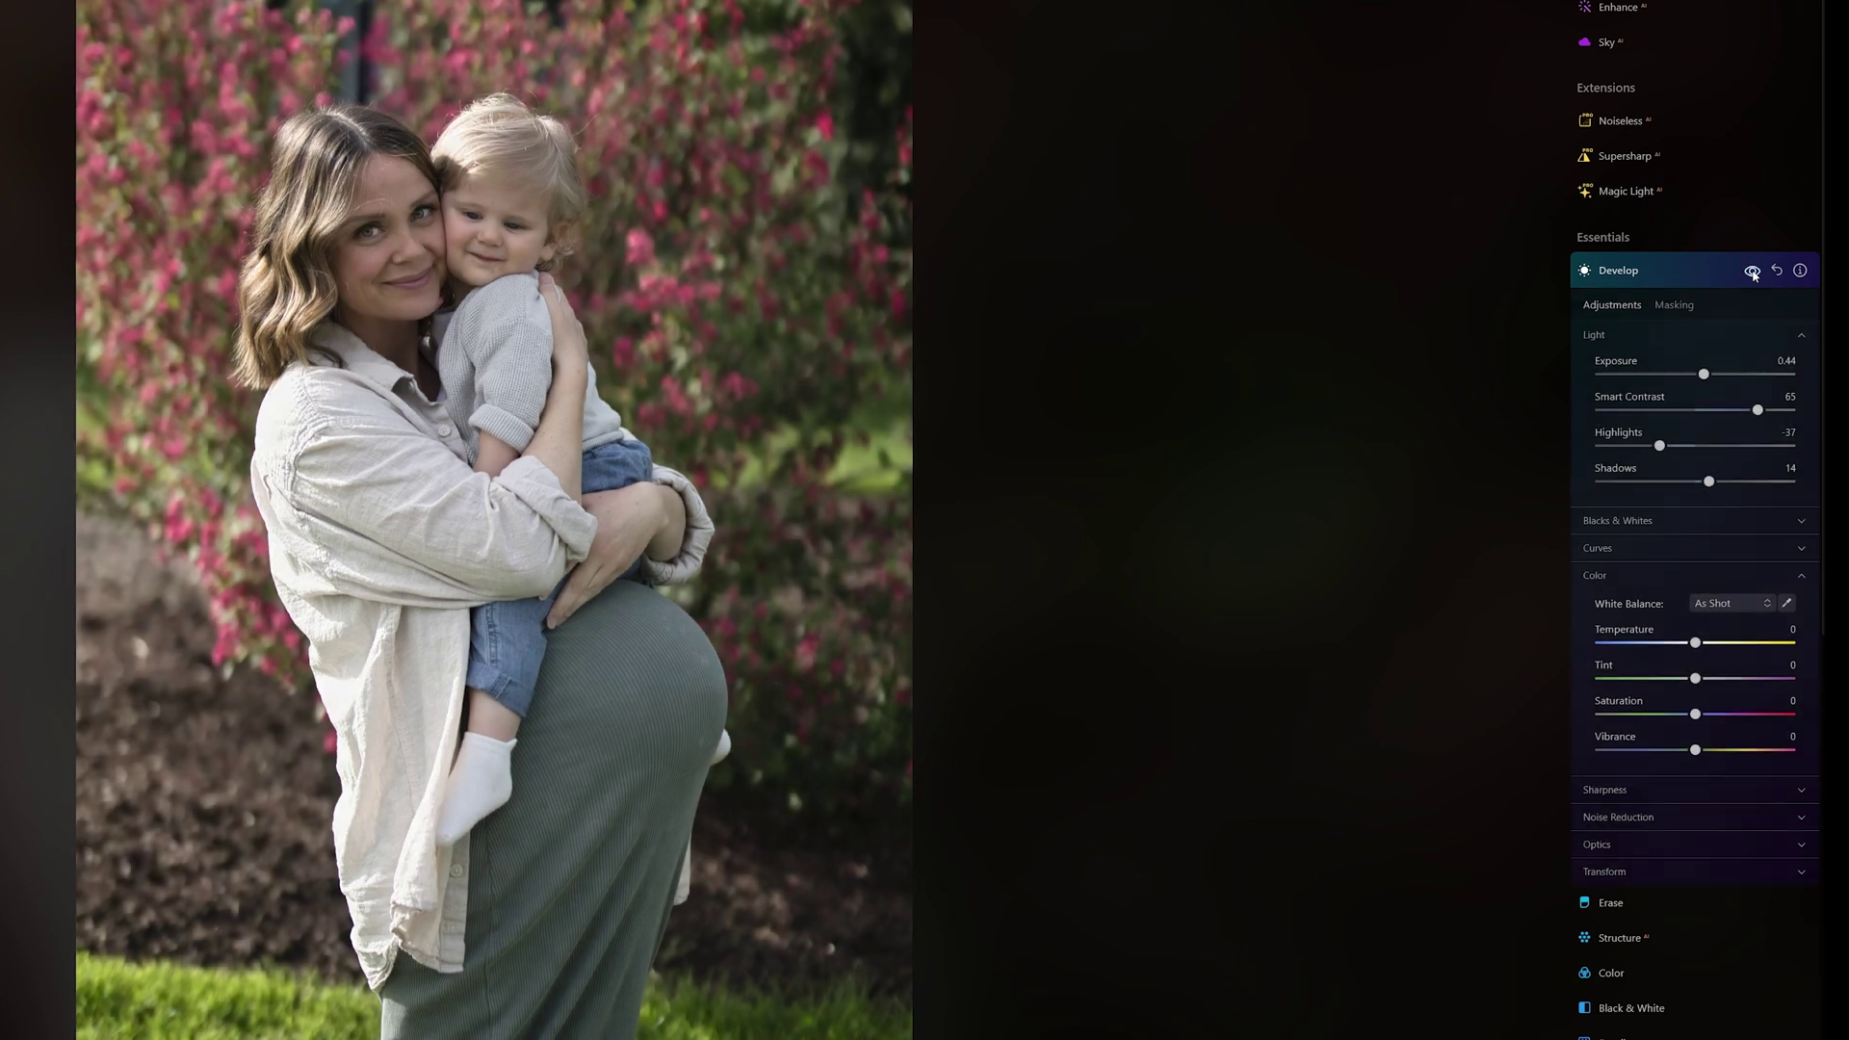
{"action": "left_click", "coordinate": [1753, 273]}
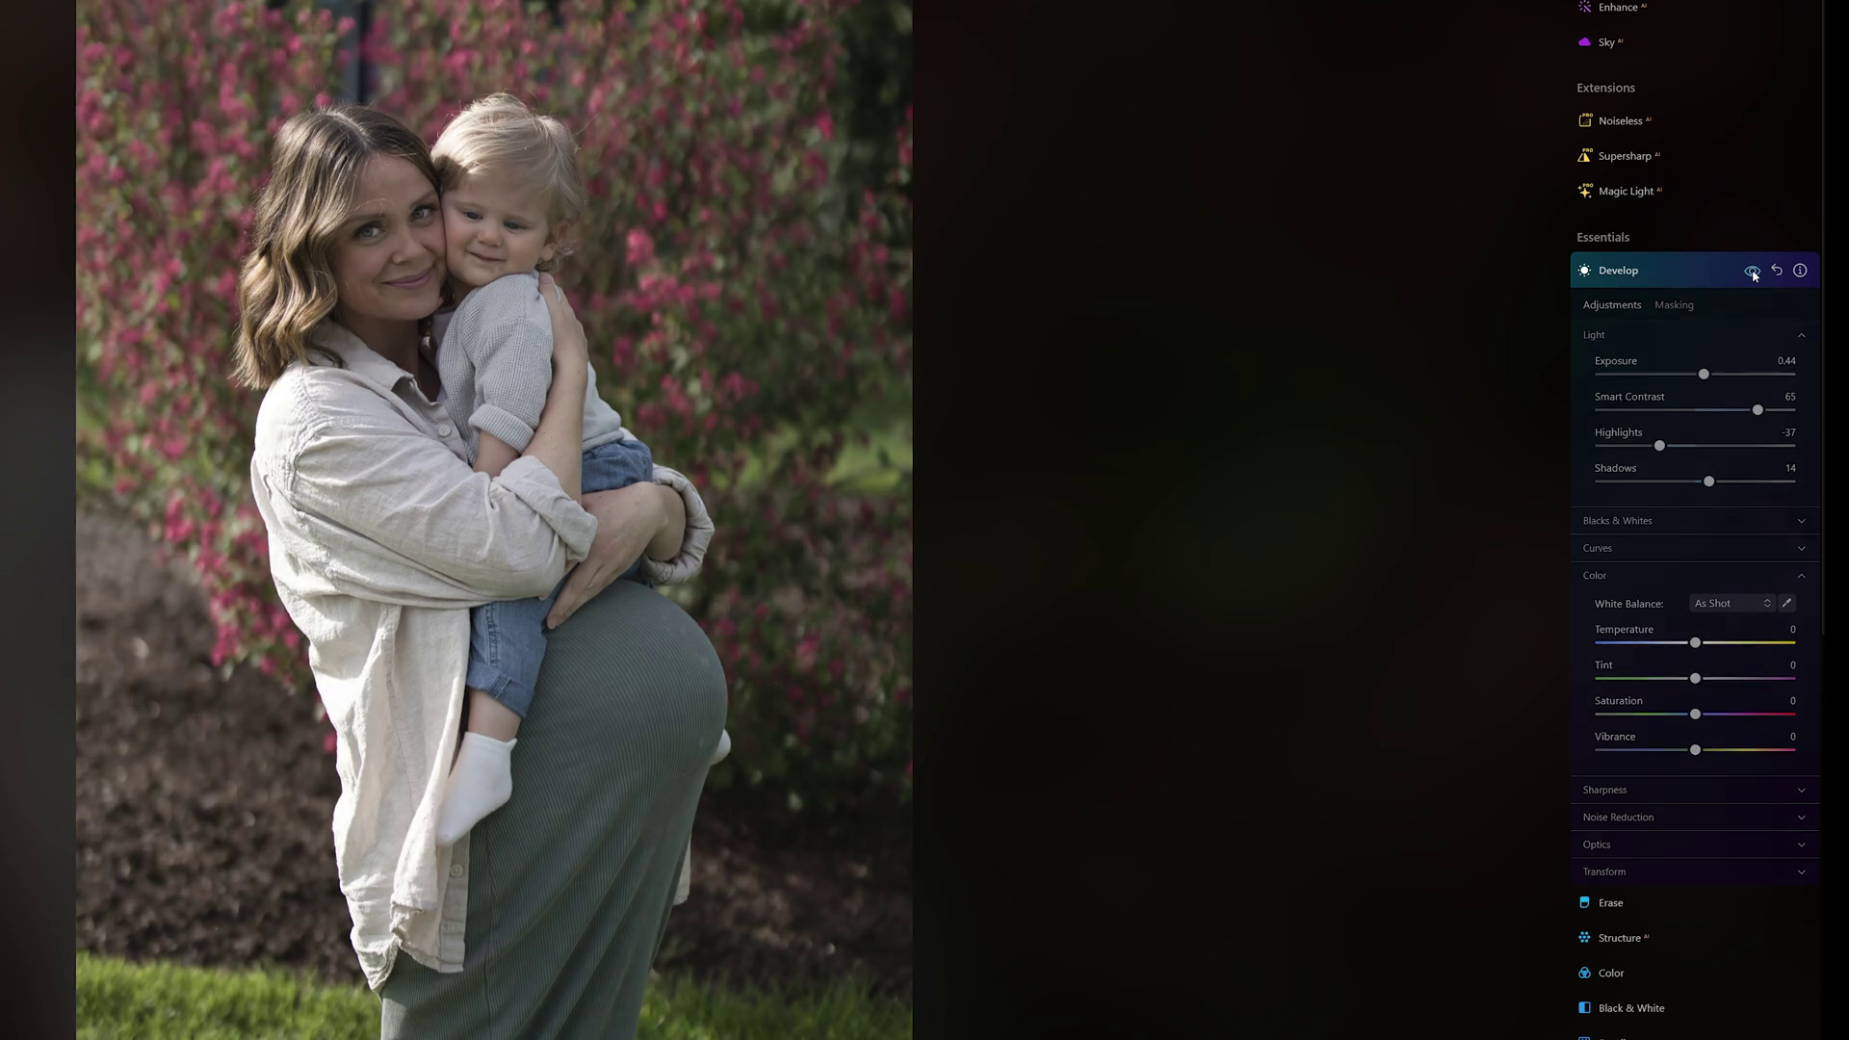
{"action": "left_click", "coordinate": [1753, 273]}
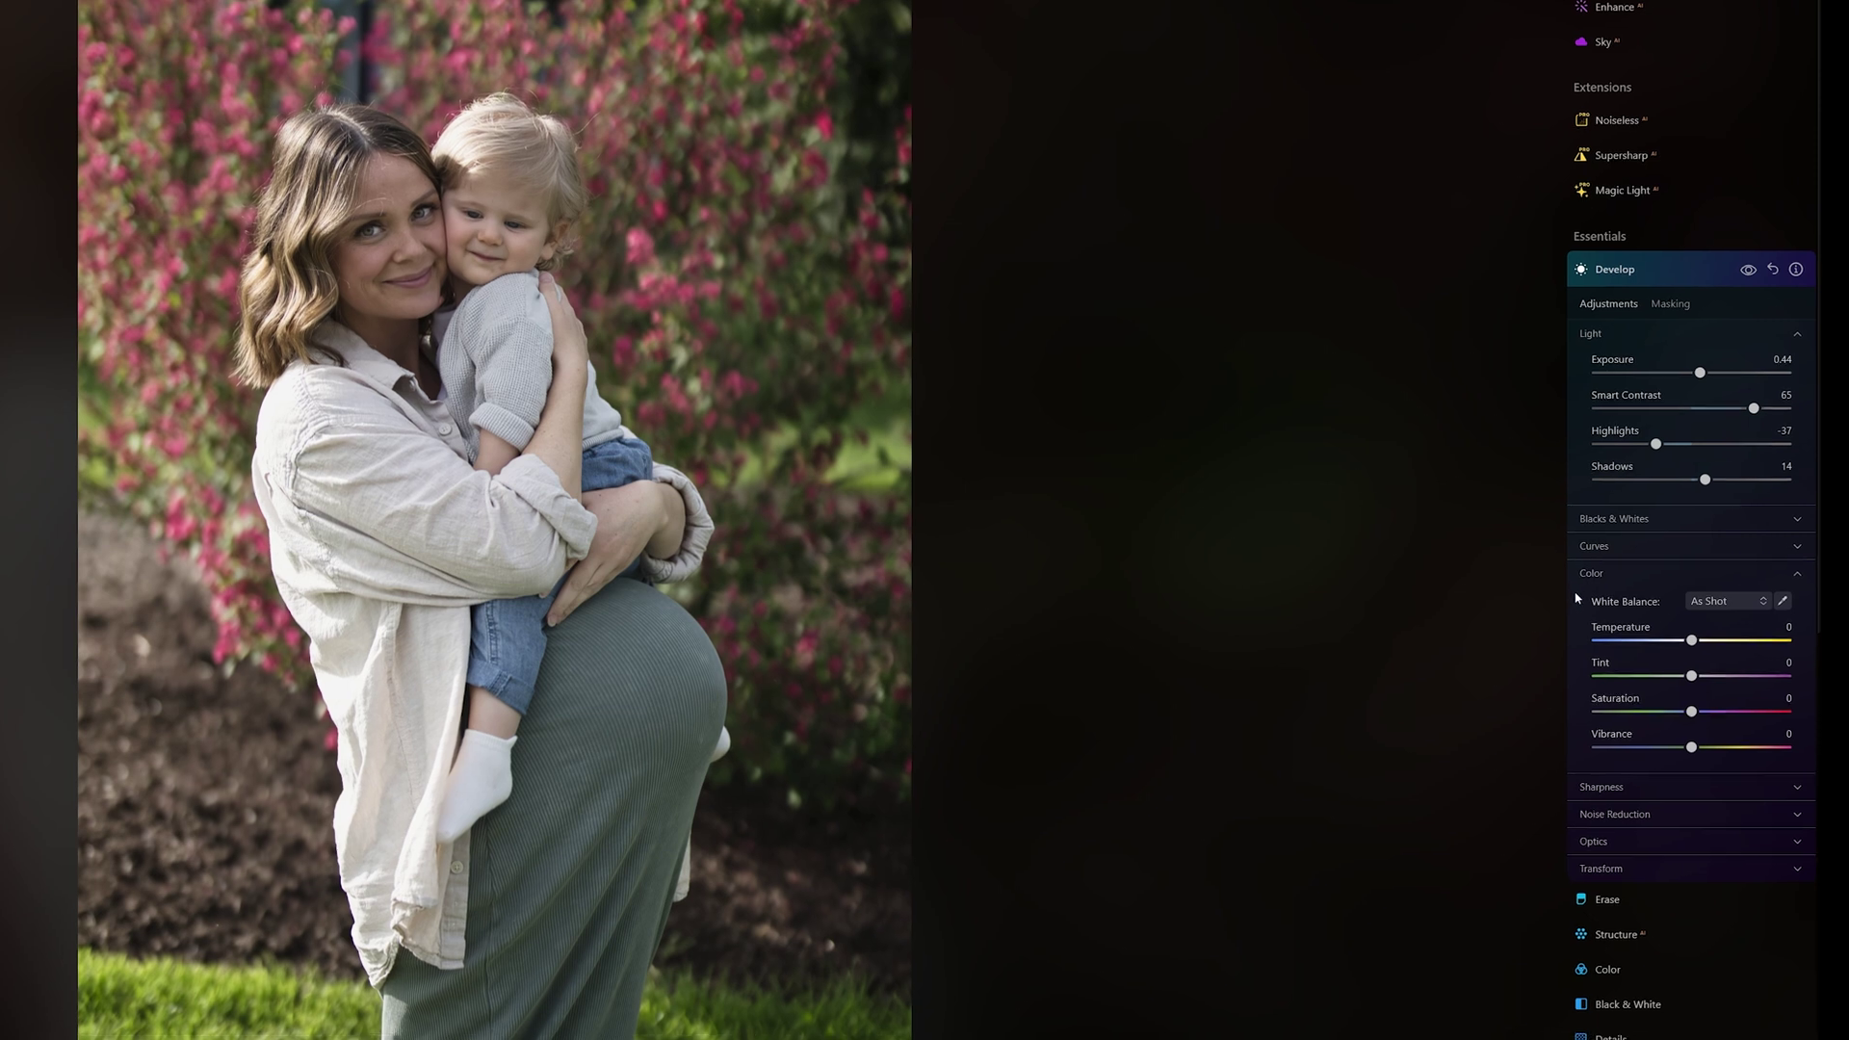
Set Eye Enhancer to 50 with the Face tool and check the effect on the eyes.
{"action": "scroll", "coordinate": [1575, 596], "scroll_direction": "down", "scroll_amount": 10}
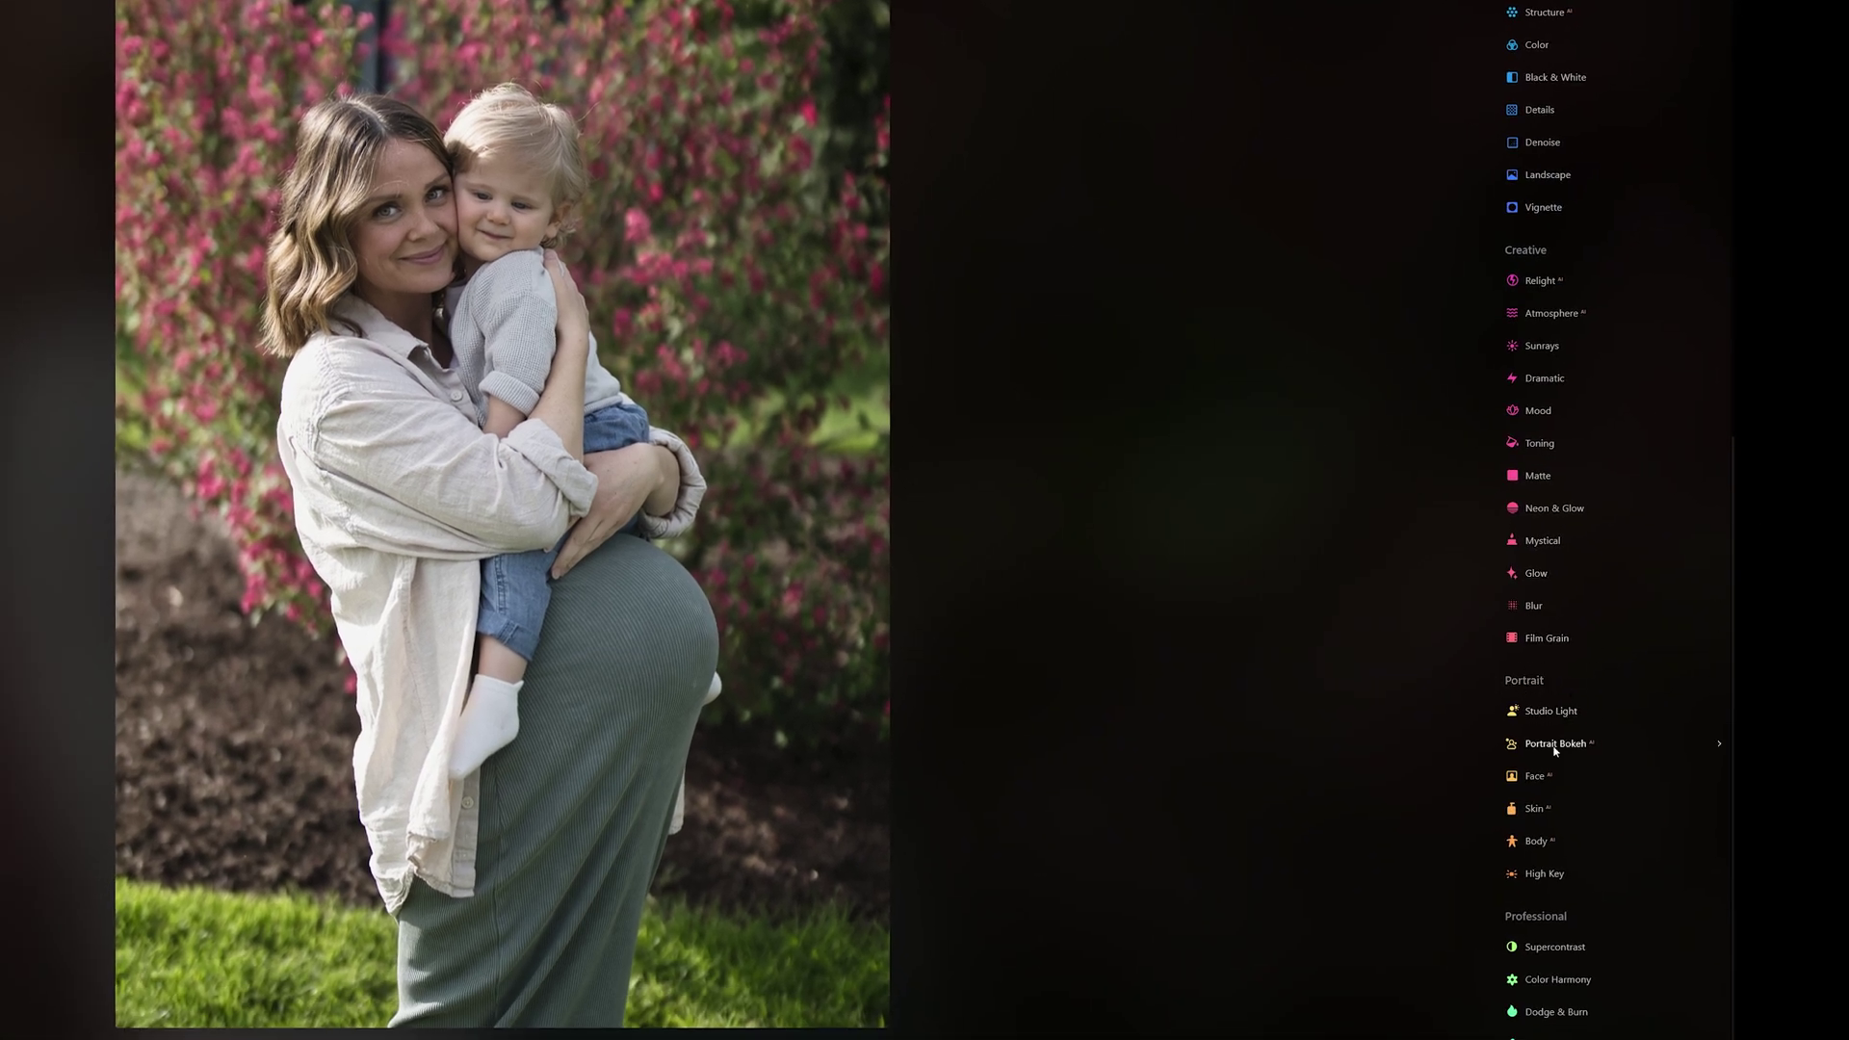
{"action": "left_click", "coordinate": [1537, 776]}
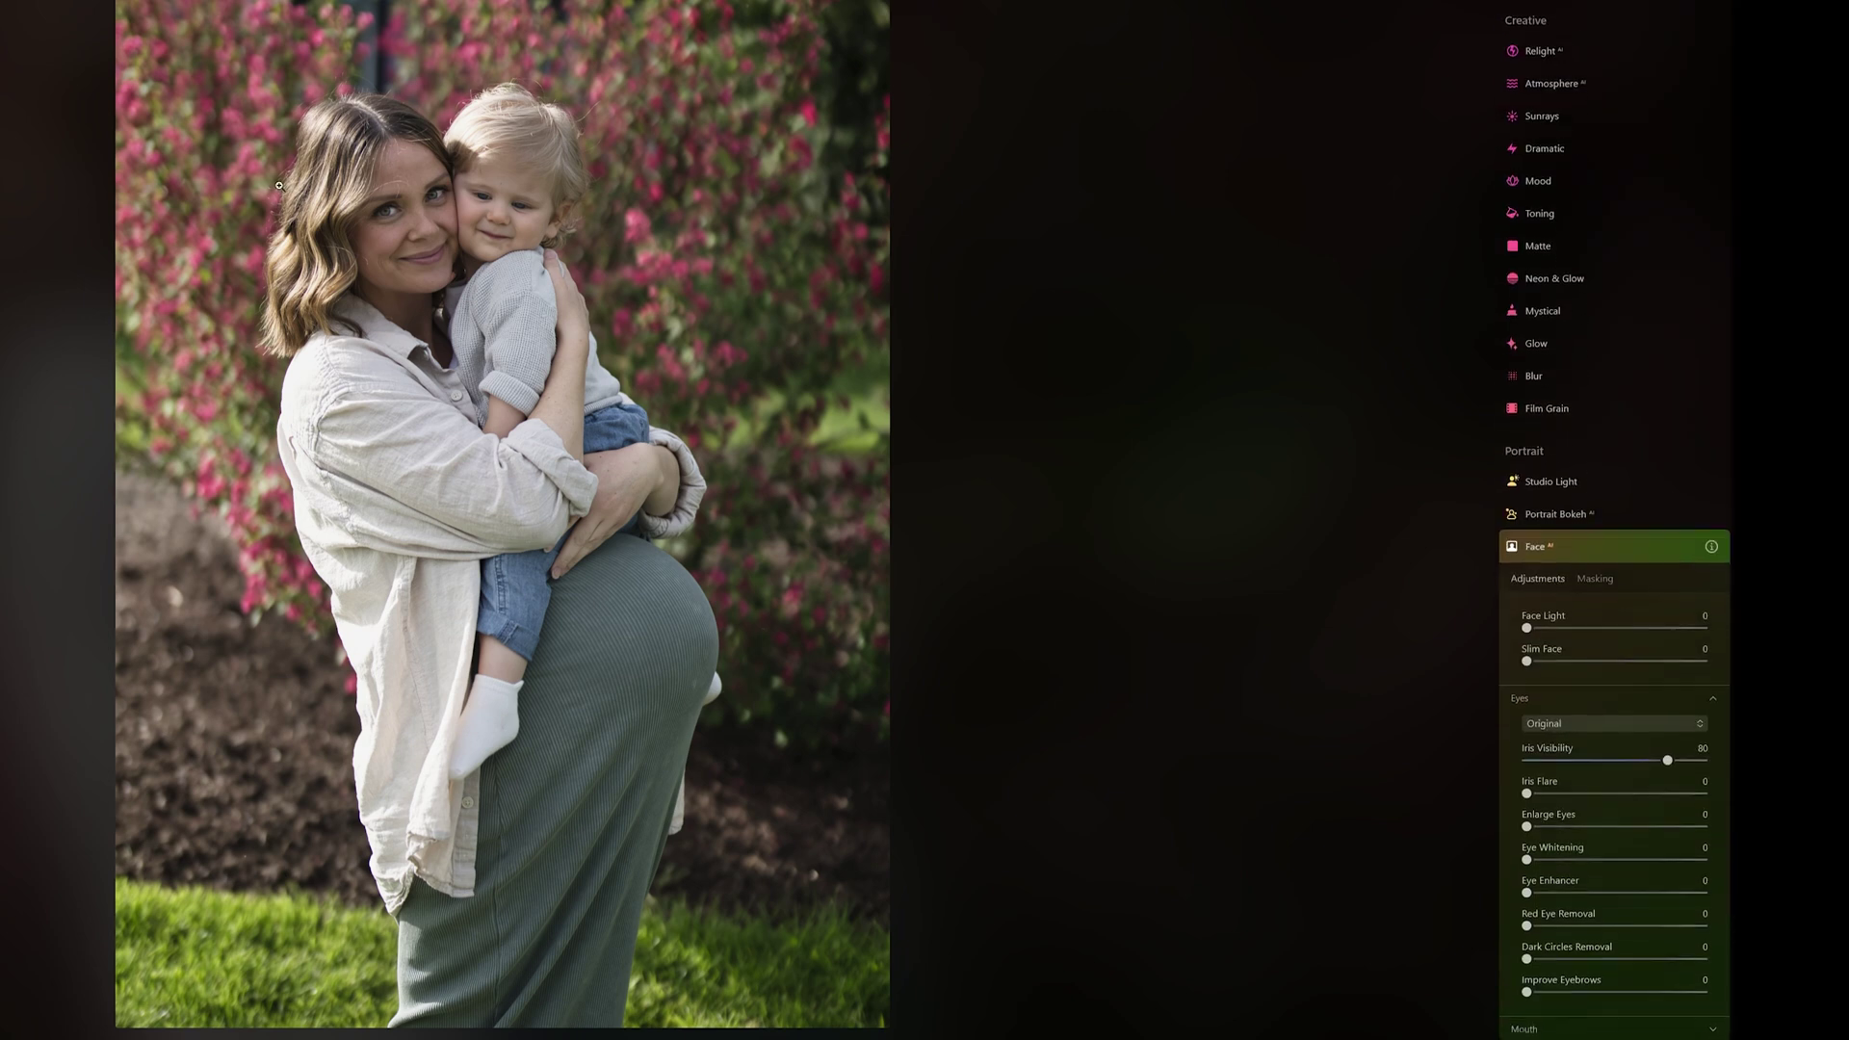
{"action": "scroll", "coordinate": [286, 194], "scroll_direction": "up", "scroll_amount": 2}
{"action": "scroll", "coordinate": [266, 157], "scroll_direction": "up", "scroll_amount": 2}
{"action": "scroll", "coordinate": [266, 157], "scroll_direction": "down", "scroll_amount": 3}
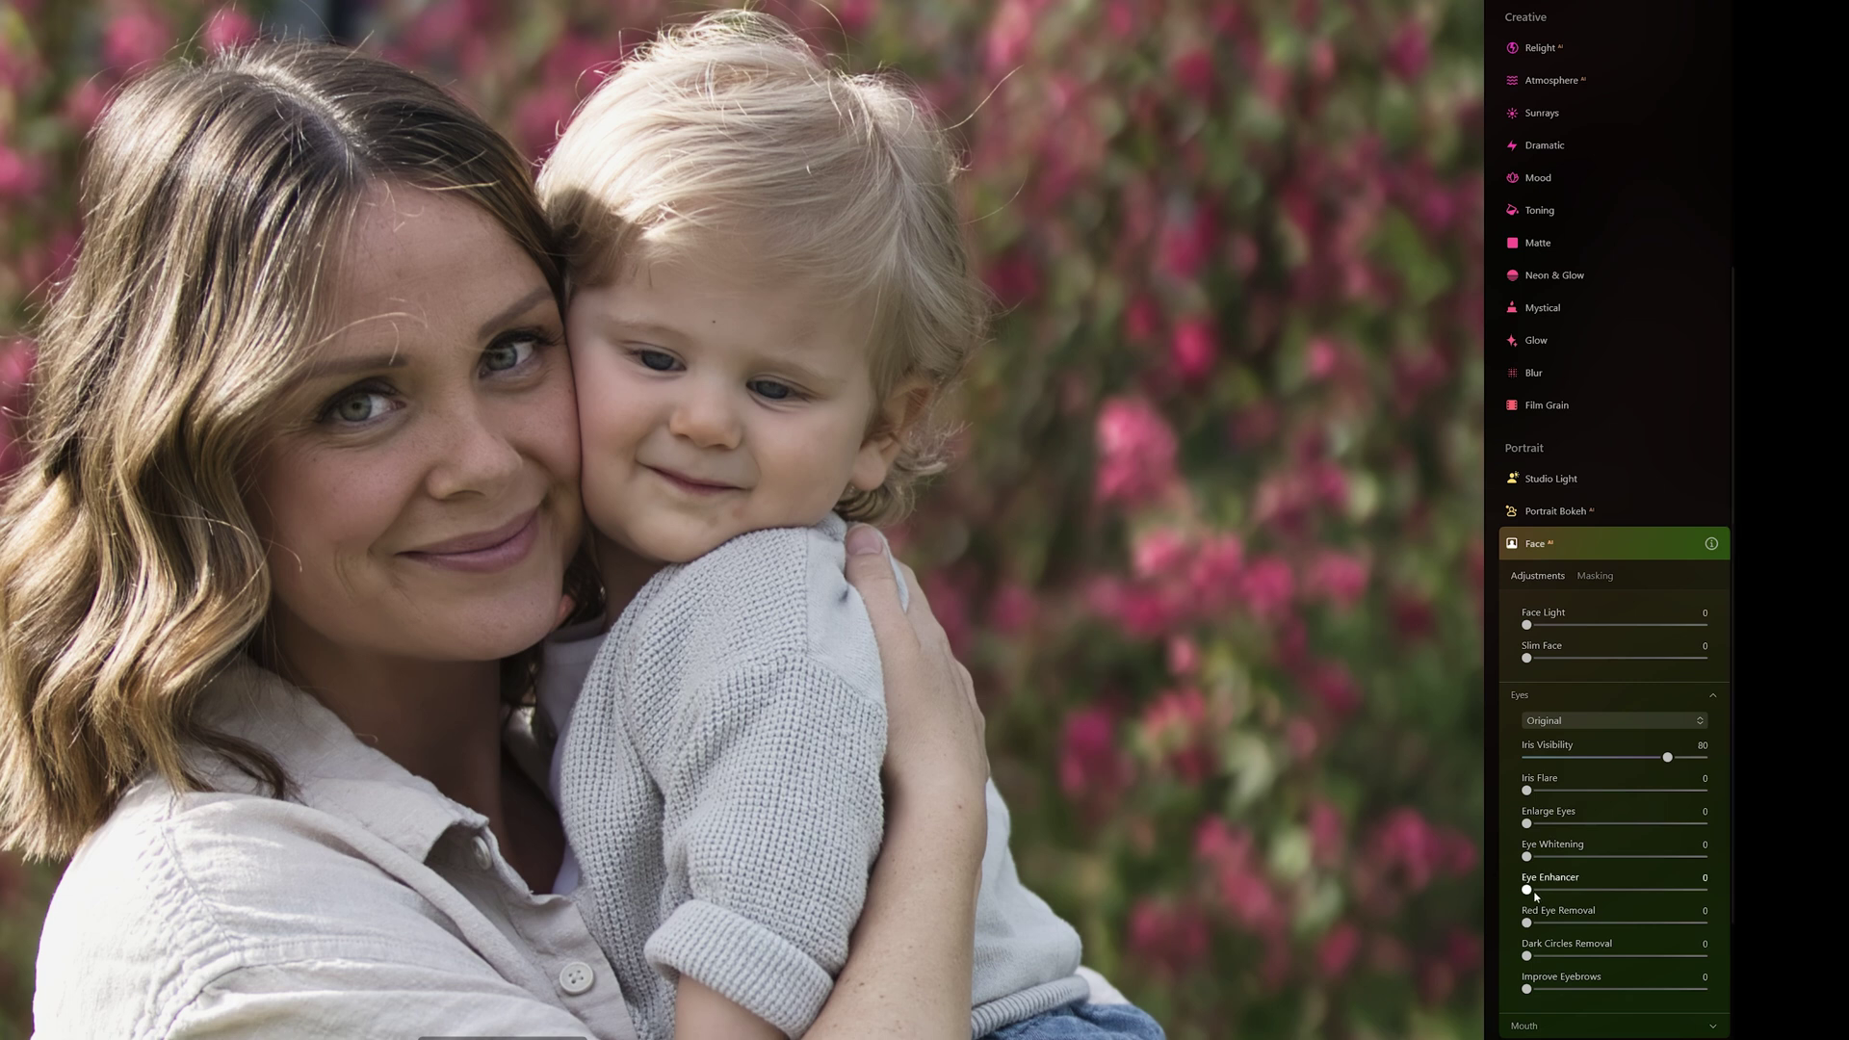
{"action": "left_click", "coordinate": [1606, 896]}
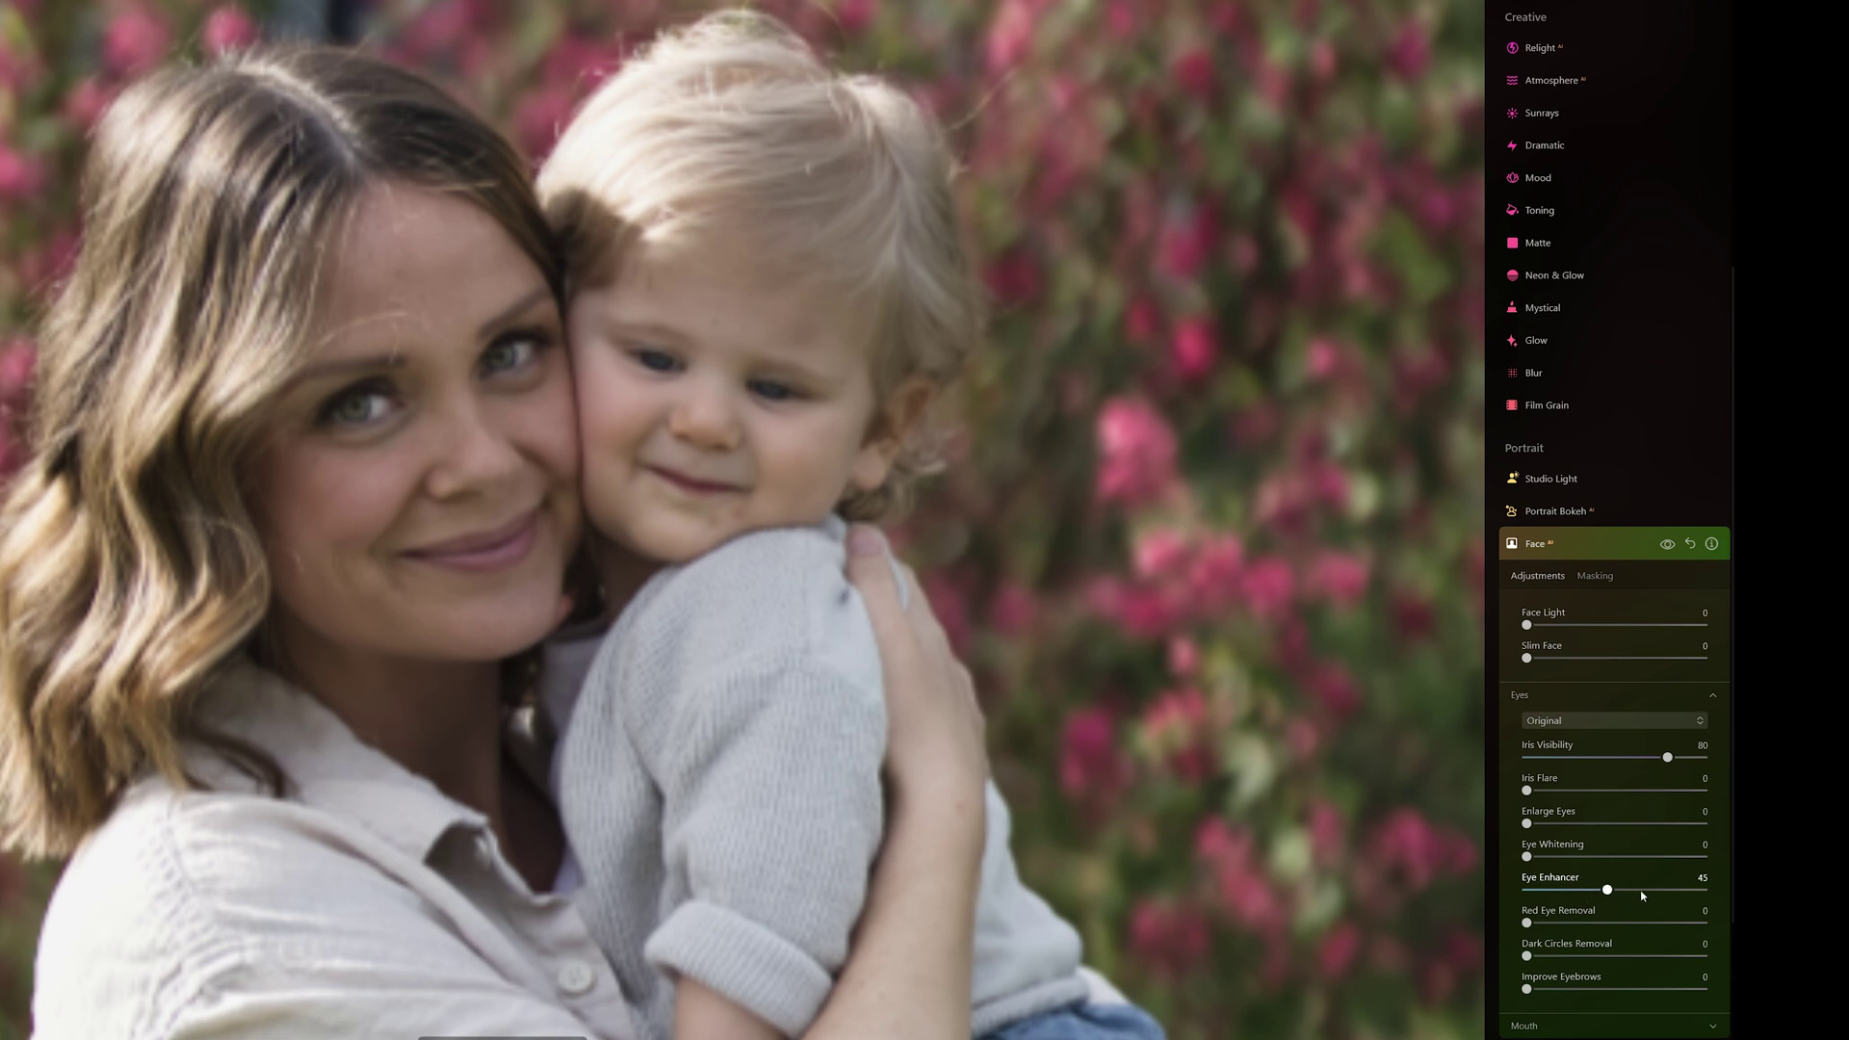
{"action": "left_click_drag", "start_coordinate": [1641, 896], "coordinate": [1731, 900]}
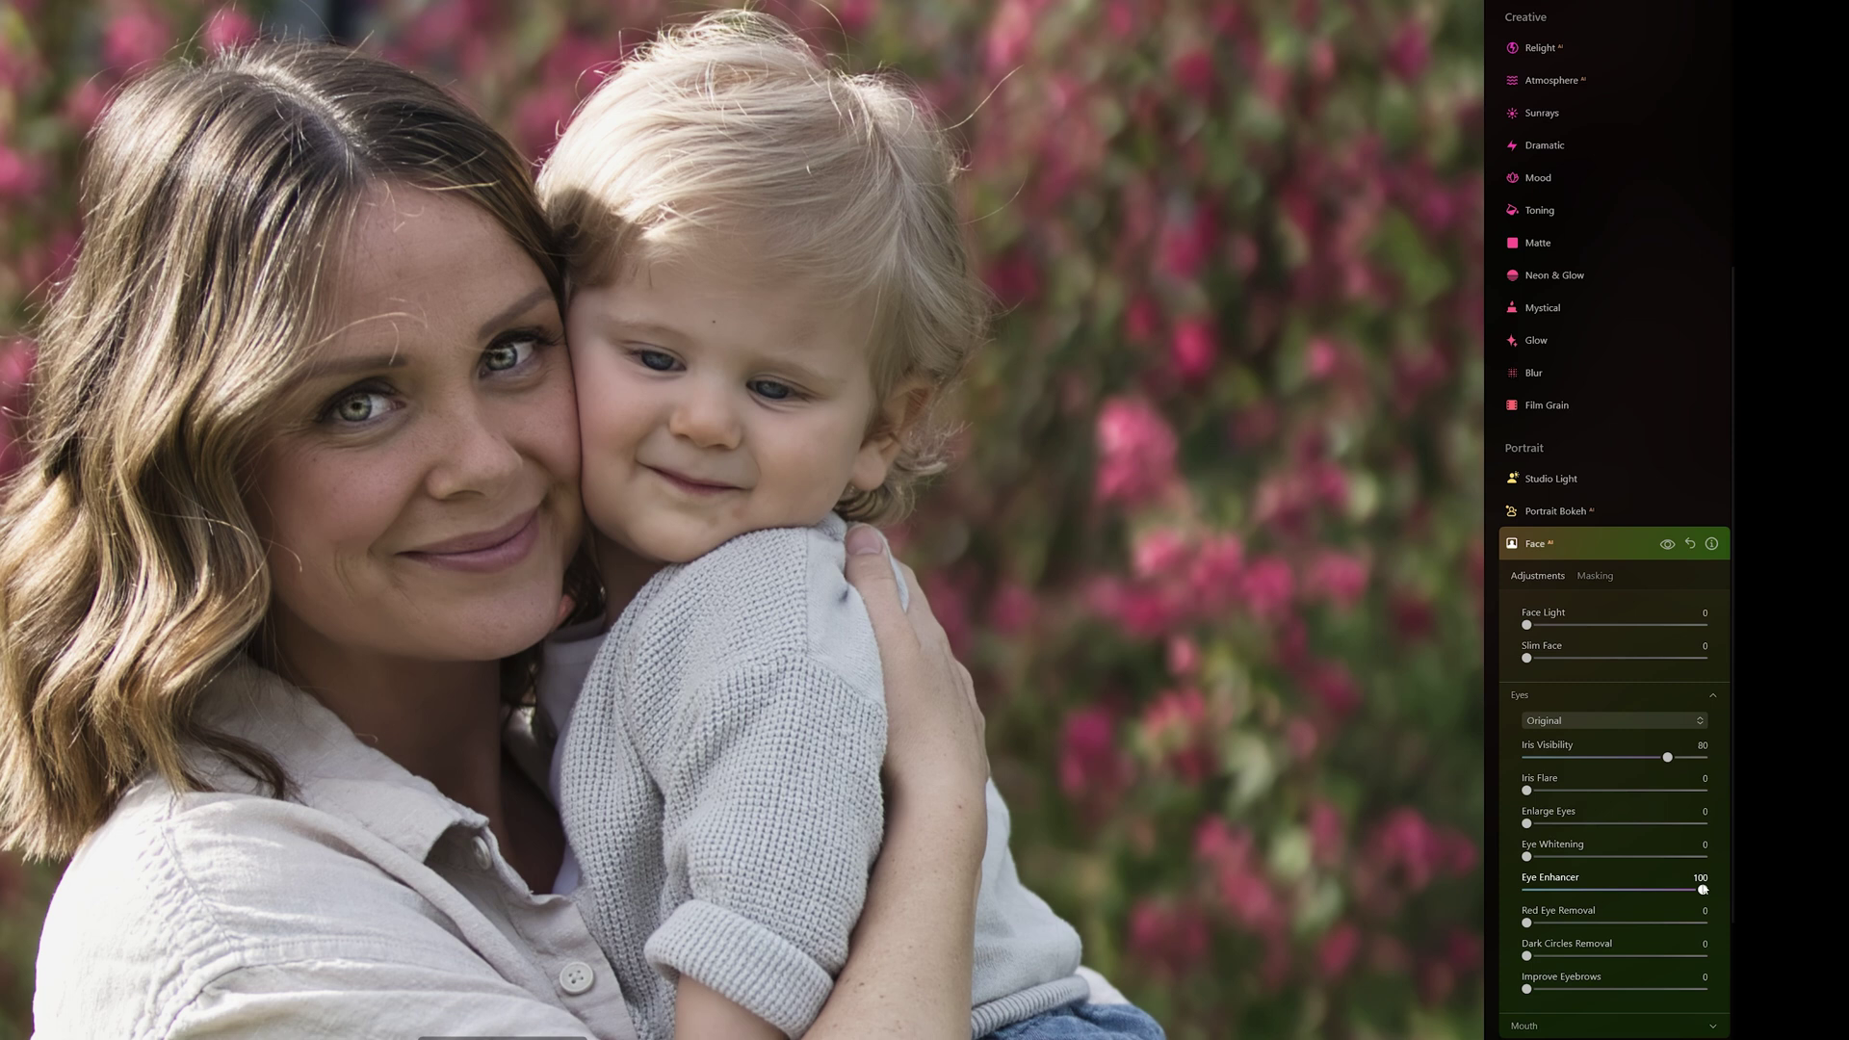
{"action": "left_click_drag", "start_coordinate": [1703, 891], "coordinate": [1619, 900]}
{"action": "left_click", "coordinate": [1667, 545]}
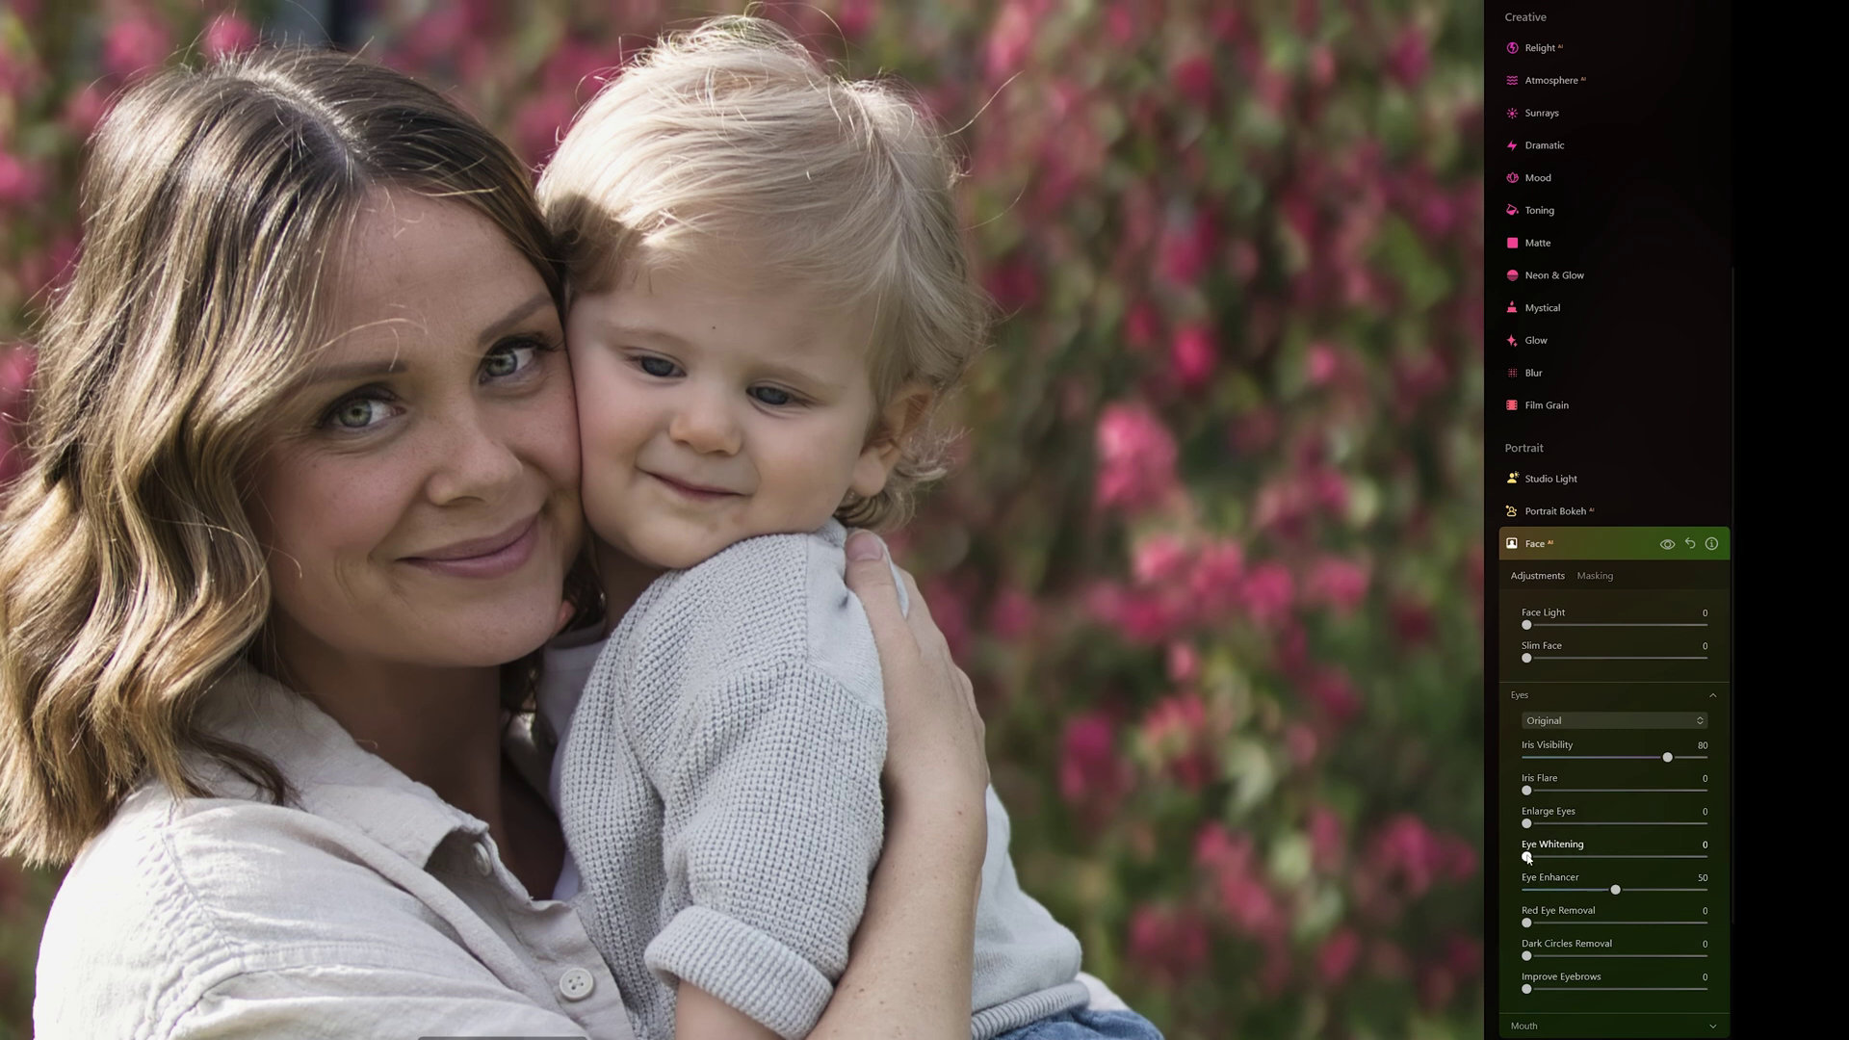
Set Enlarge Eyes to 10, Dark Circles Removal to 68 and Improve Eyebrows to 76, comparing the faces with and without the retouching.
{"action": "mouse_move", "coordinate": [1527, 824]}
{"action": "left_mouse_down"}
{"action": "mouse_move", "coordinate": [1666, 826]}
{"action": "mouse_move", "coordinate": [1549, 826]}
{"action": "left_mouse_up"}
{"action": "left_click_drag", "start_coordinate": [1530, 960], "coordinate": [1655, 963]}
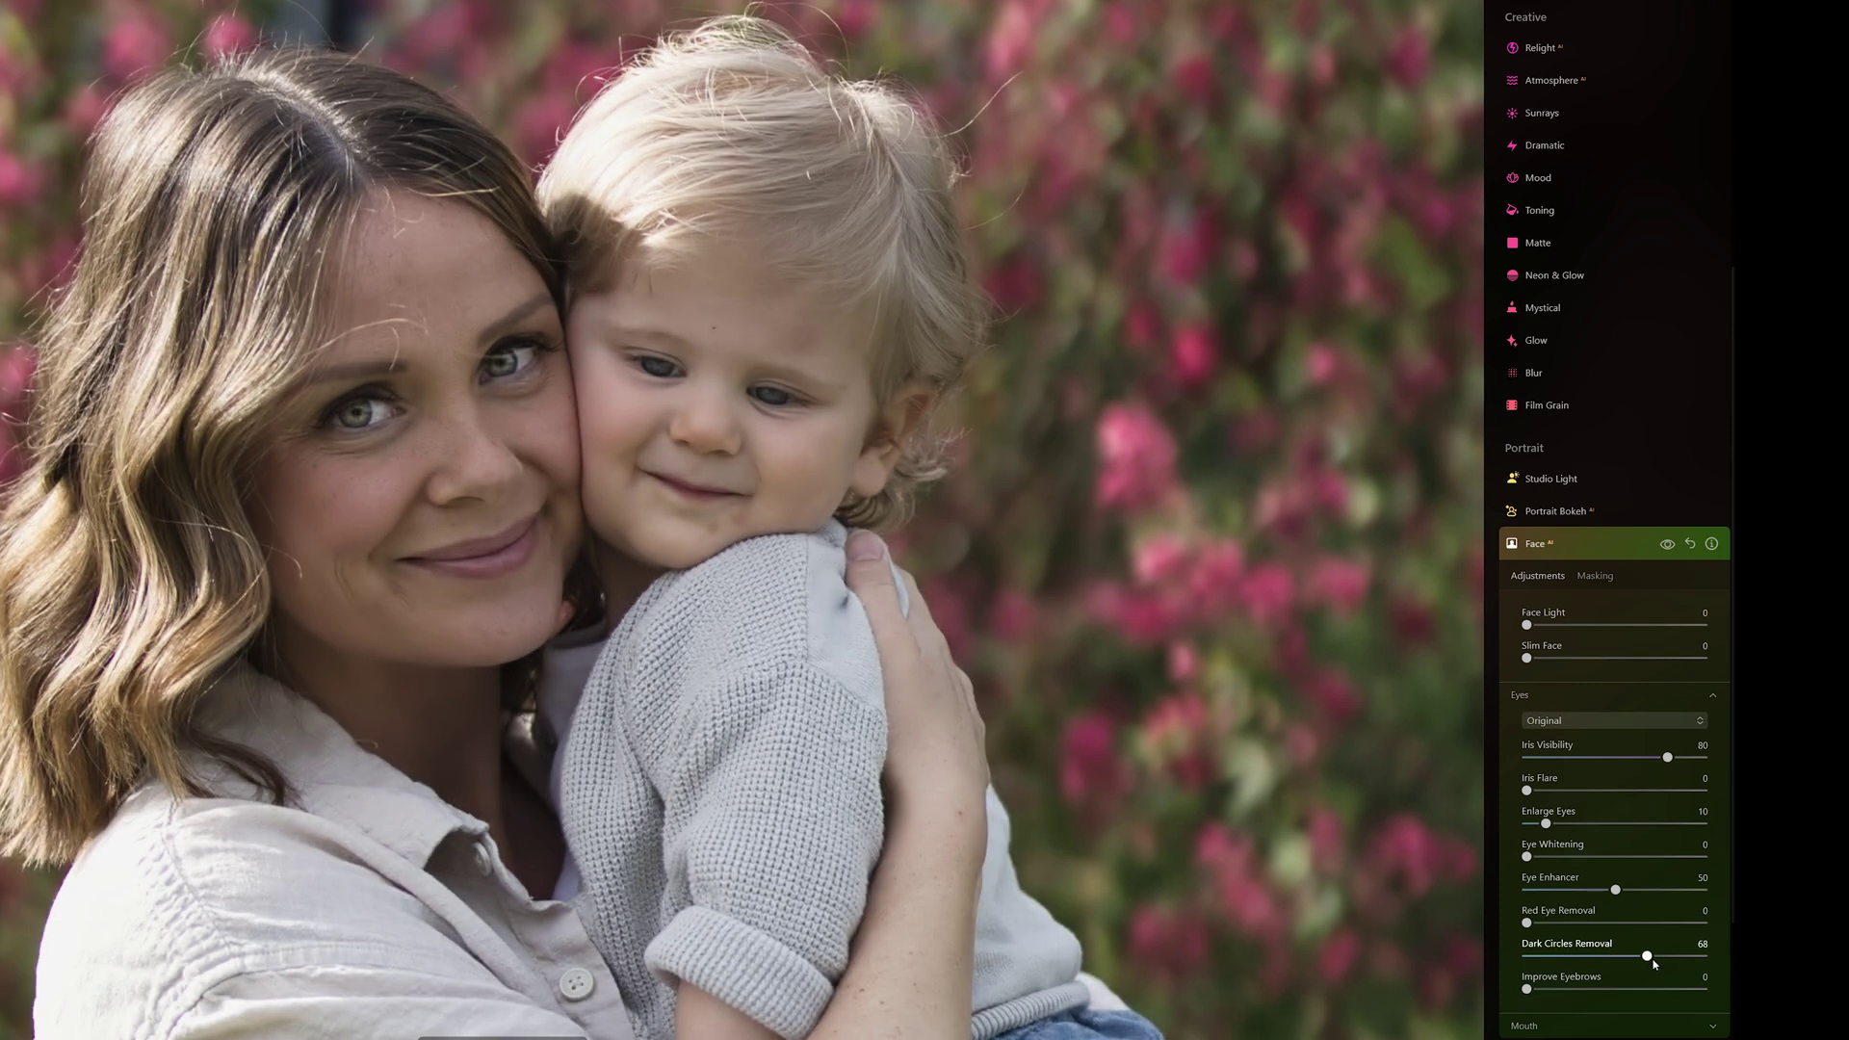
{"action": "left_click", "coordinate": [1667, 546]}
{"action": "left_click", "coordinate": [1667, 545]}
{"action": "left_click_drag", "start_coordinate": [1533, 989], "coordinate": [1665, 992]}
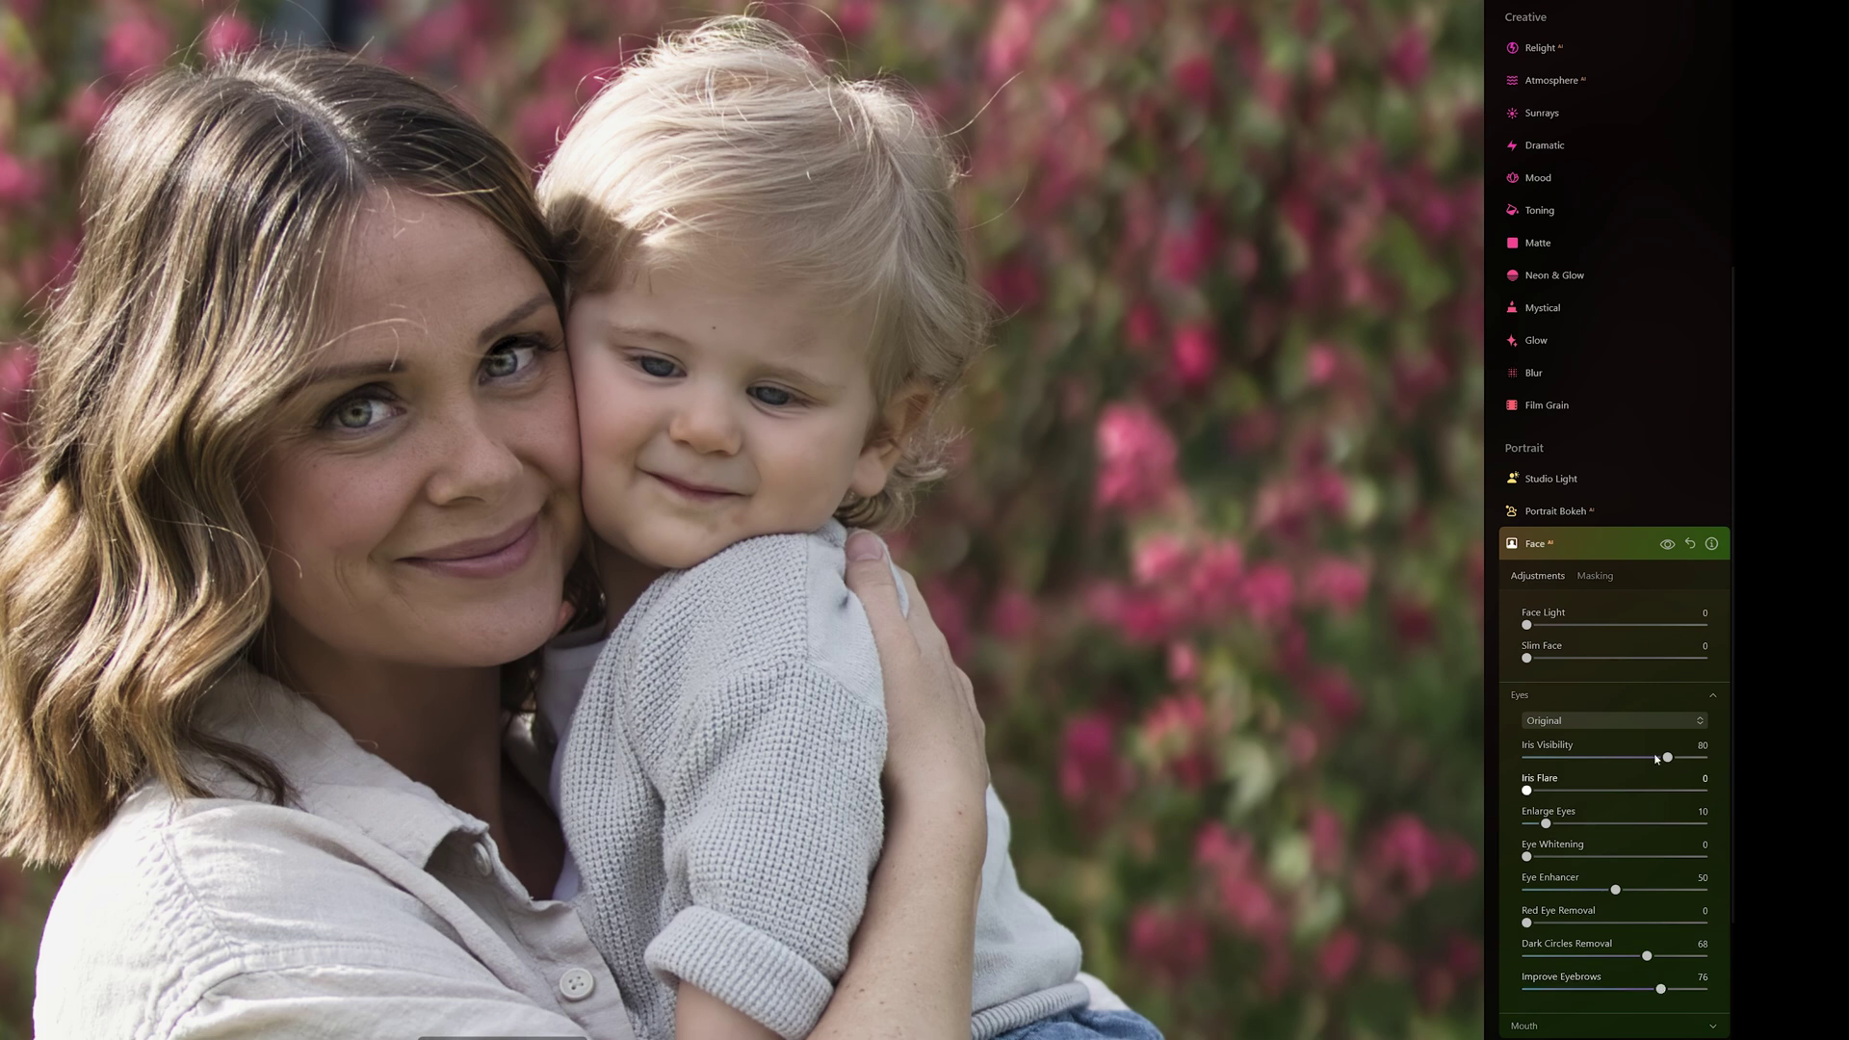
{"action": "left_click", "coordinate": [1667, 546]}
{"action": "left_click", "coordinate": [1668, 545]}
Raise Lips Saturation to slightly above half in the Face tool's mouth adjustments.
{"action": "scroll", "coordinate": [1553, 766], "scroll_direction": "down", "scroll_amount": 3}
{"action": "left_click", "coordinate": [1574, 785]}
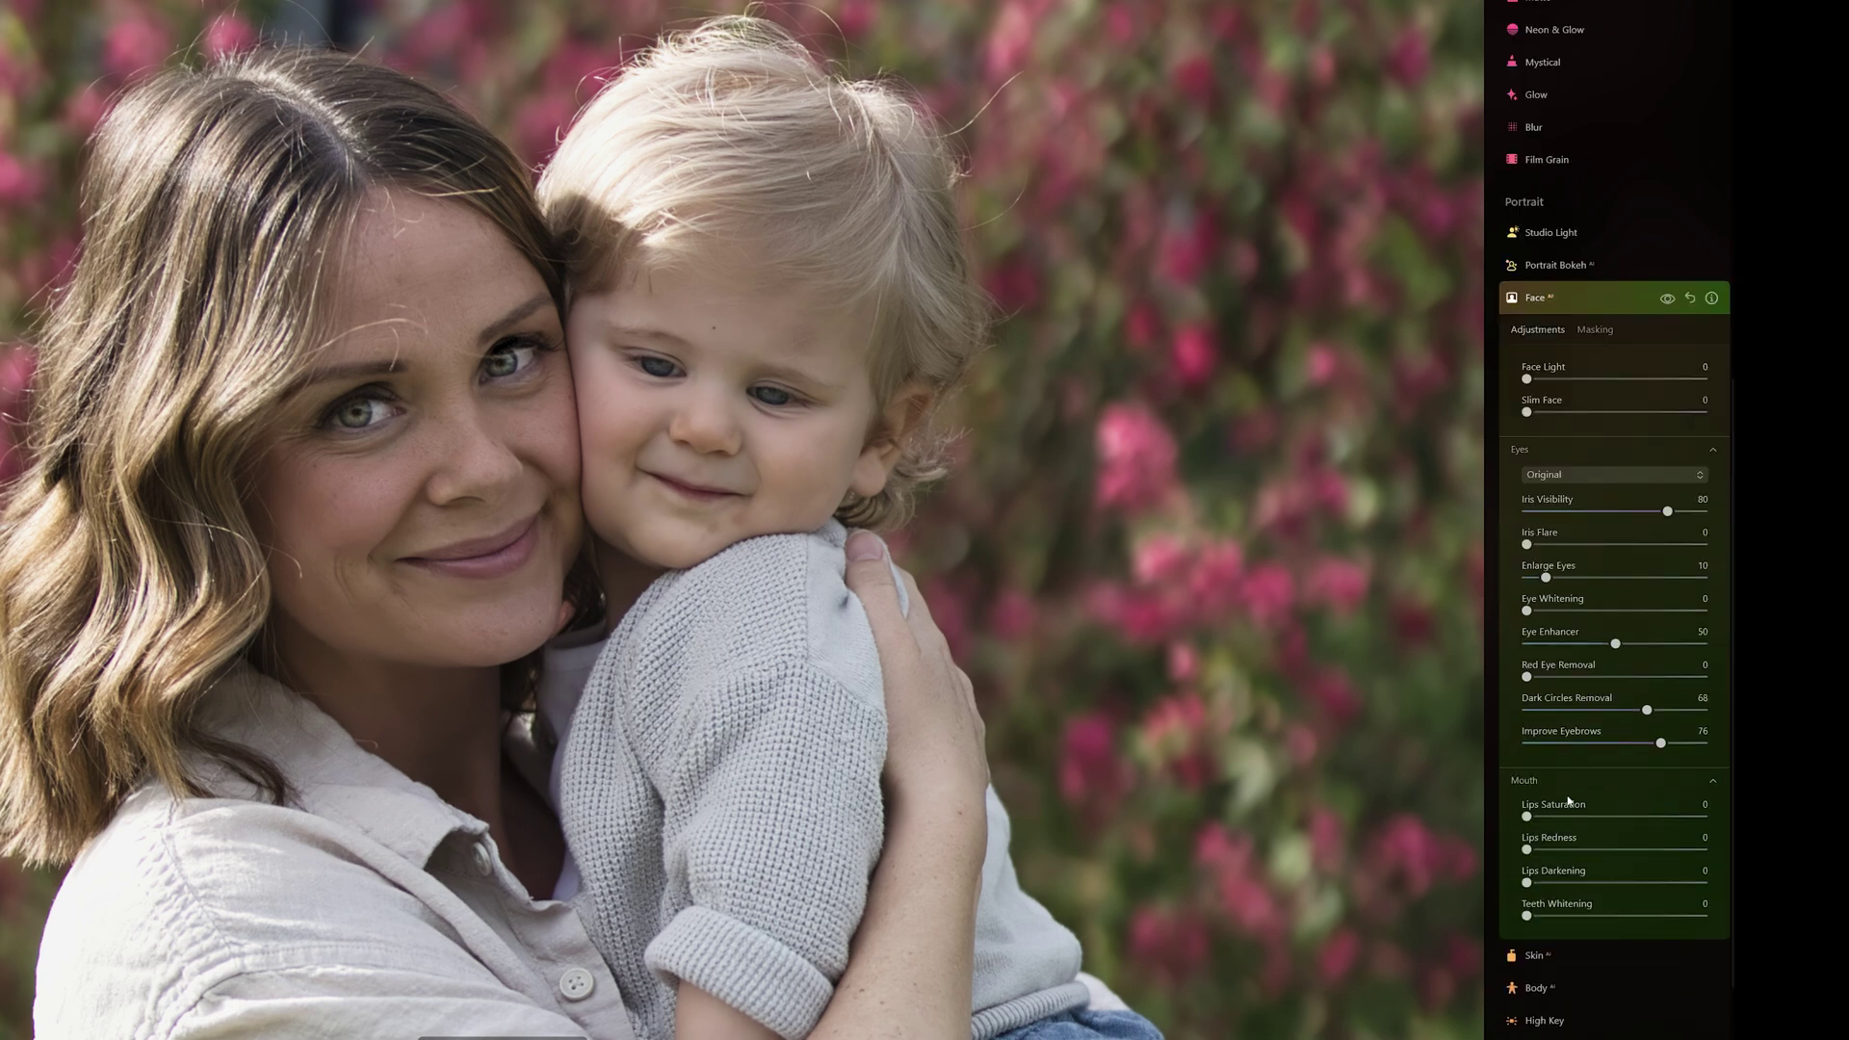
{"action": "left_click_drag", "start_coordinate": [1544, 821], "coordinate": [1633, 816]}
Try Skin Defects Removal in the Skin tool, compare the result, and switch the option back off.
{"action": "left_click", "coordinate": [1555, 955]}
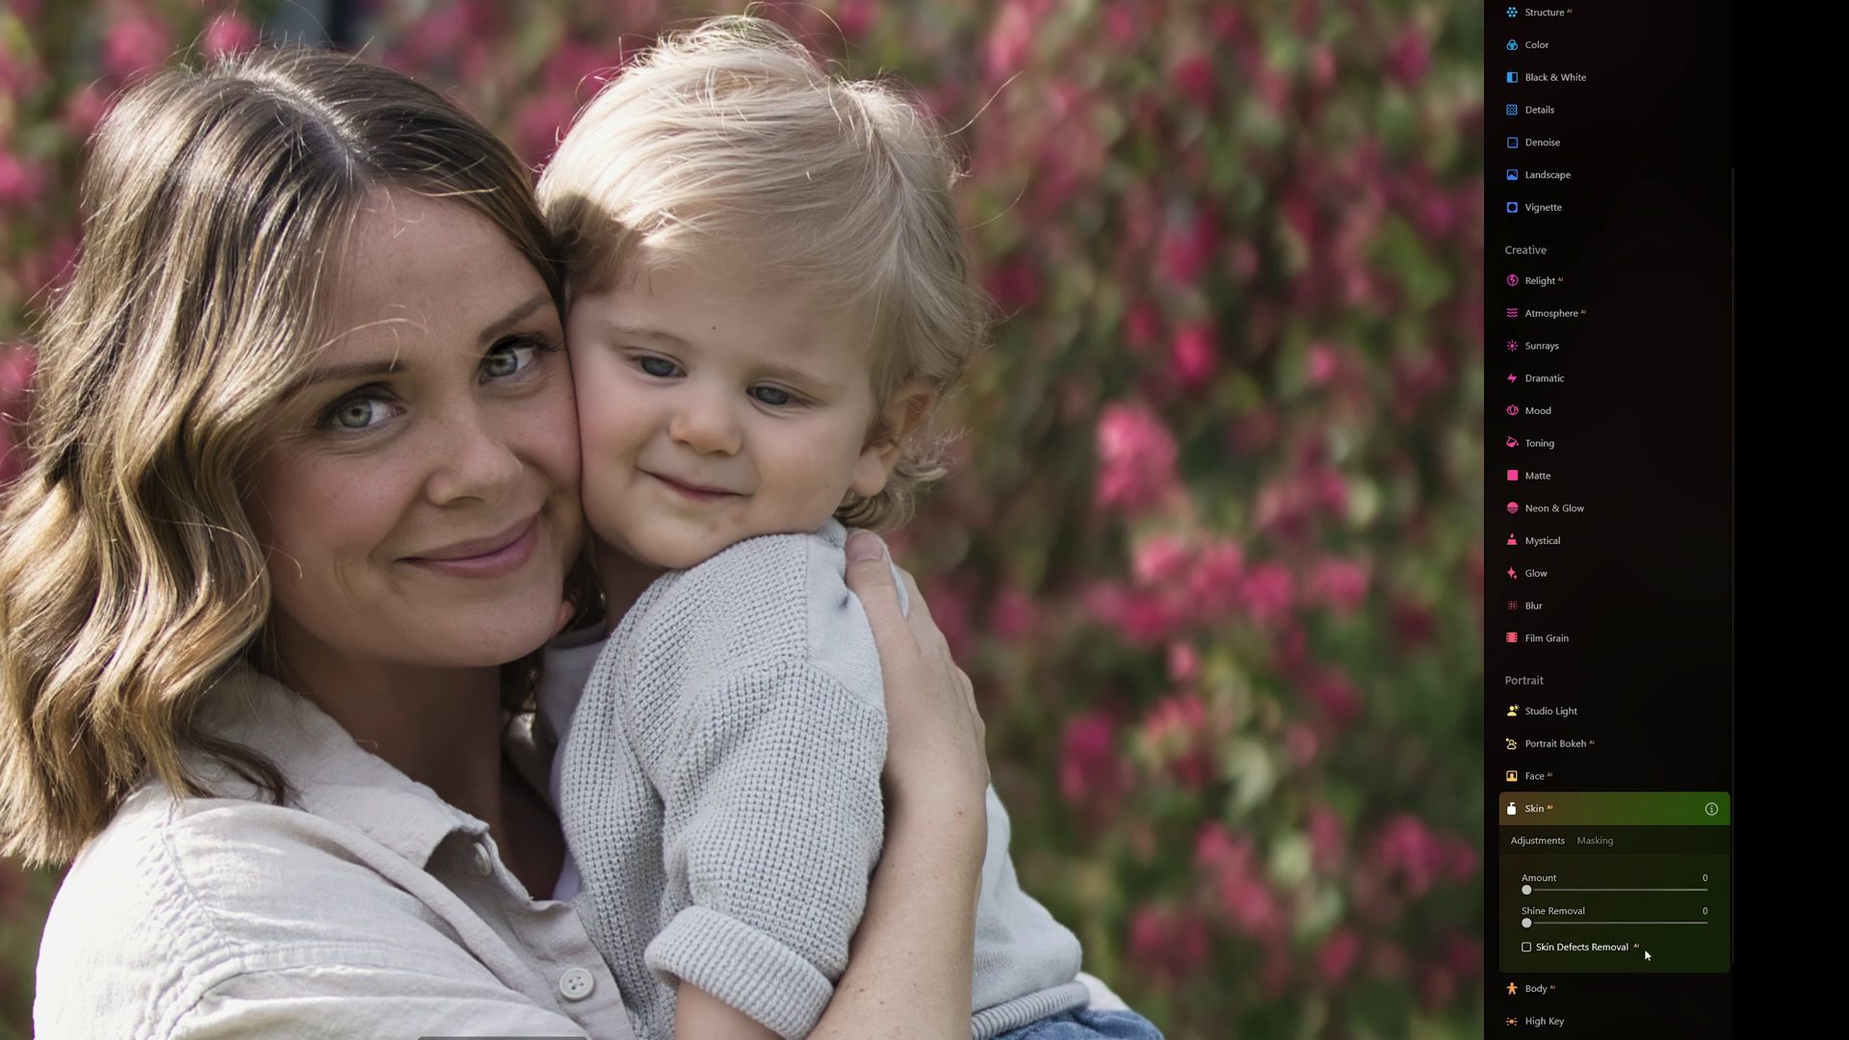
{"action": "left_click", "coordinate": [1583, 949]}
{"action": "left_click", "coordinate": [1668, 810]}
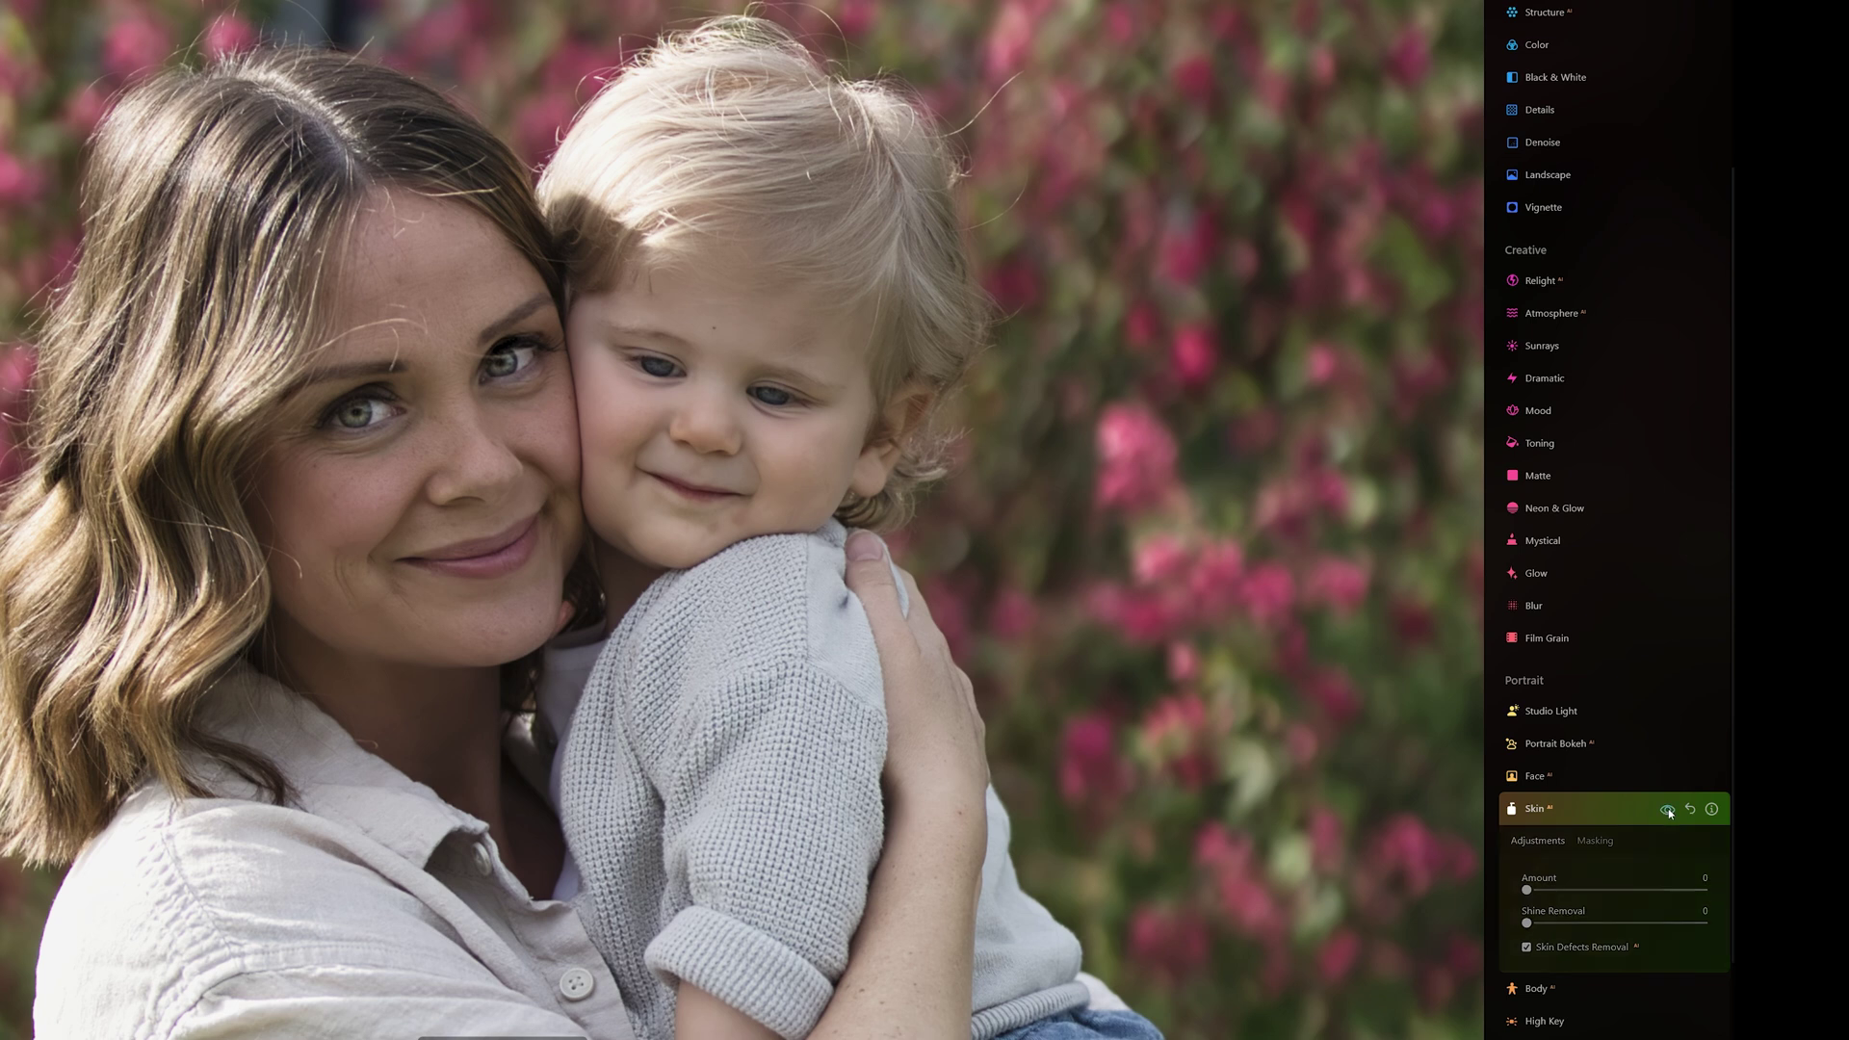
{"action": "left_click", "coordinate": [1667, 810]}
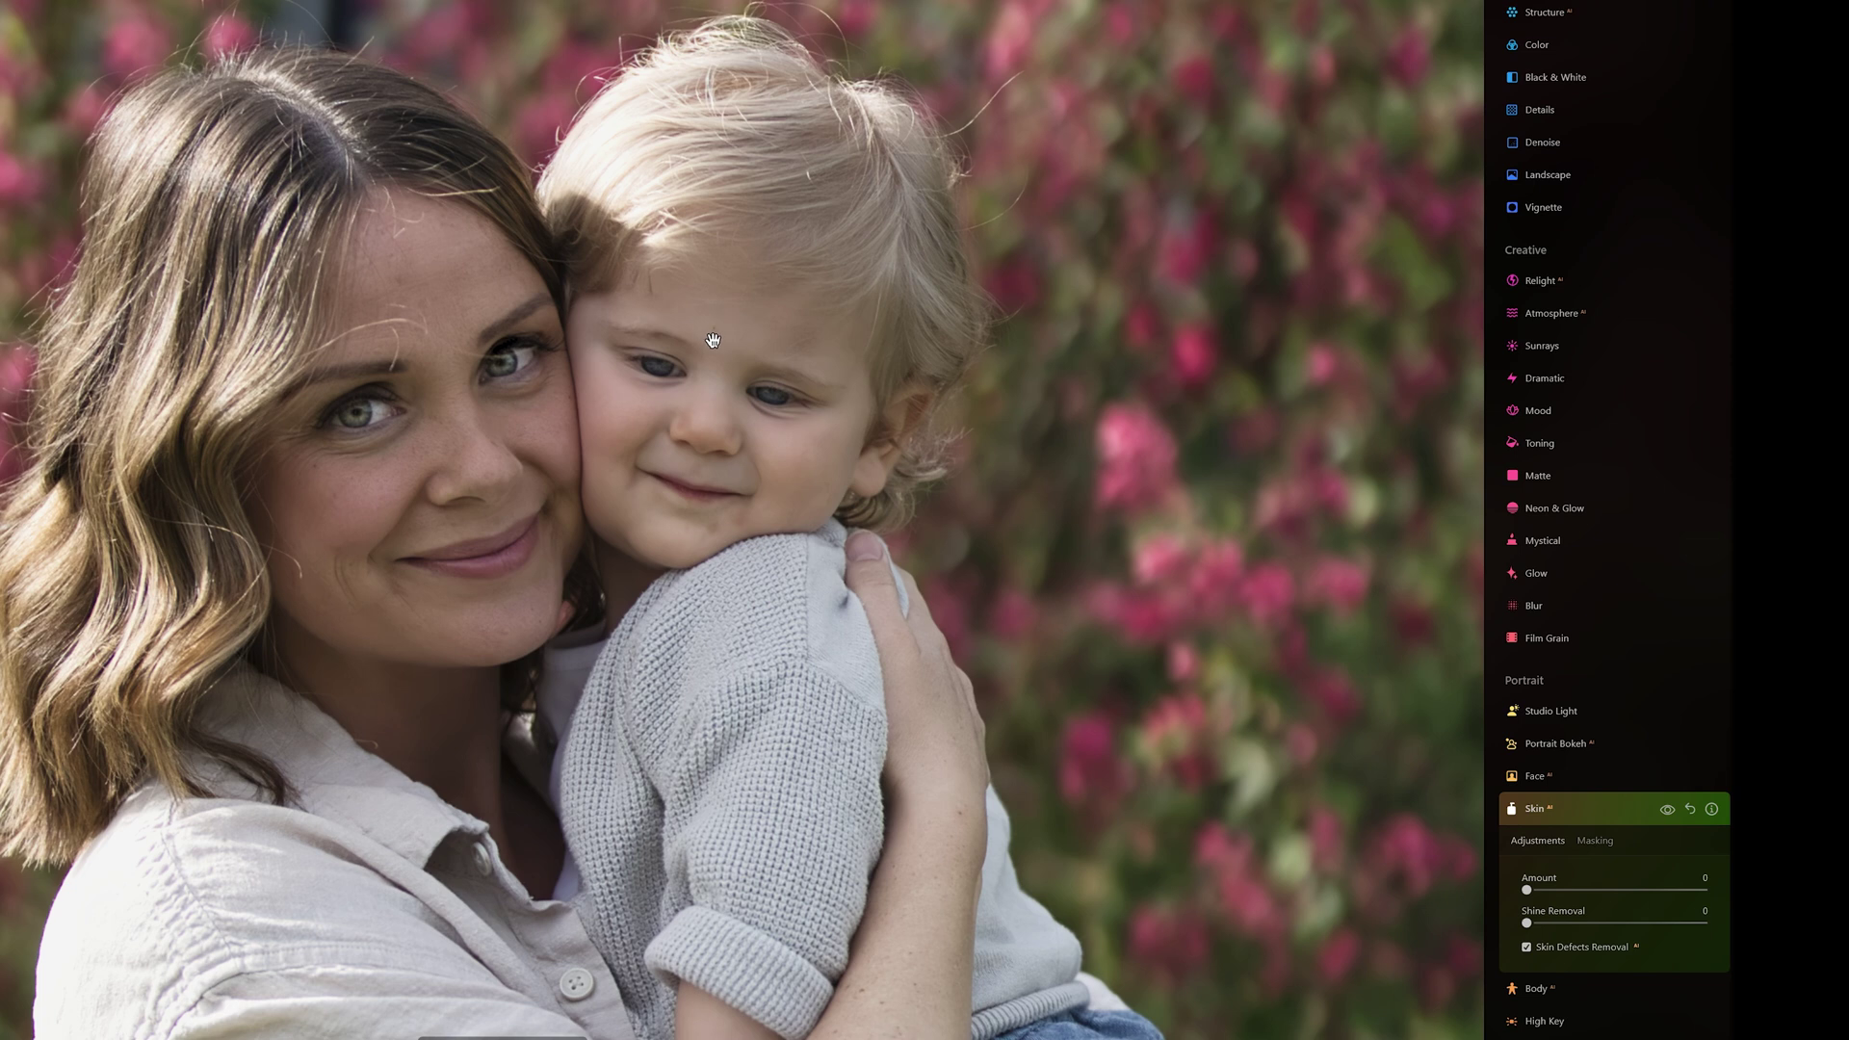
{"action": "left_click", "coordinate": [1579, 947]}
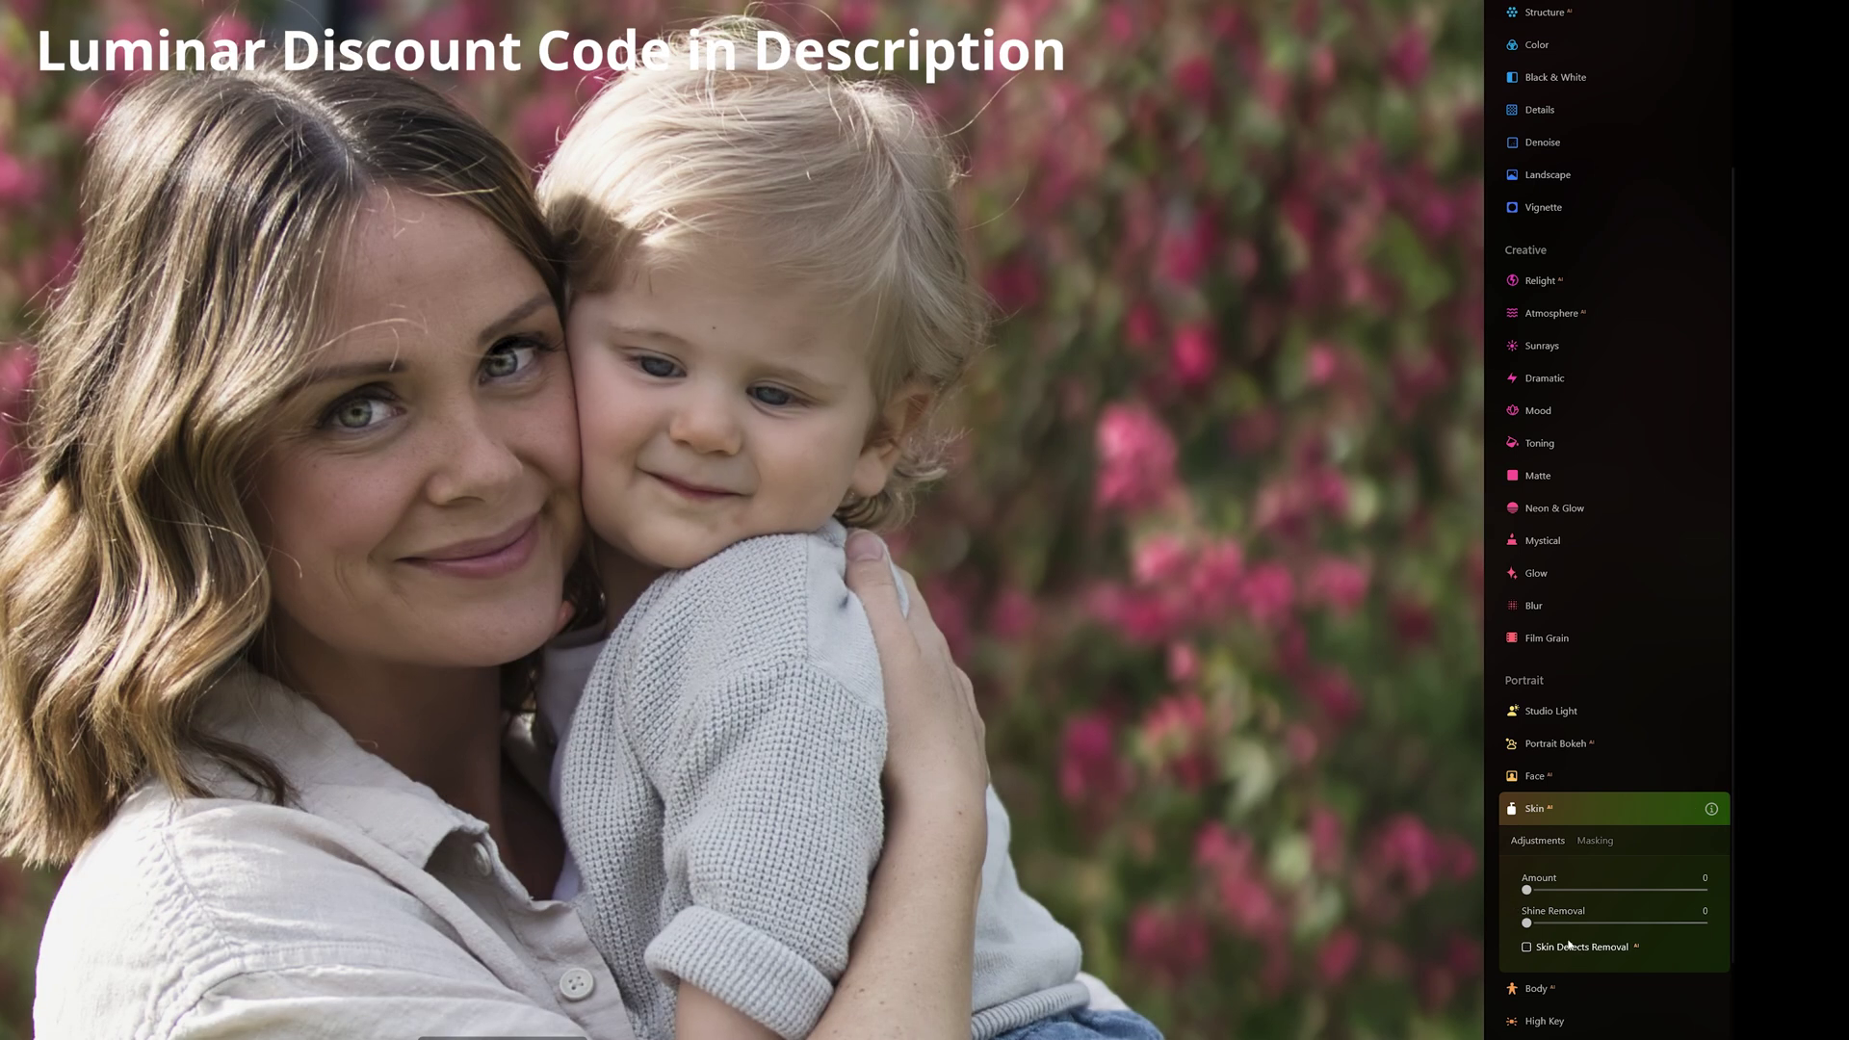
Set the skin smoothing Amount to 44, fit the whole portrait in view and compare it with the unedited version.
{"action": "left_click_drag", "start_coordinate": [1527, 892], "coordinate": [1622, 895]}
{"action": "left_click", "coordinate": [1666, 812]}
{"action": "left_click", "coordinate": [1665, 812]}
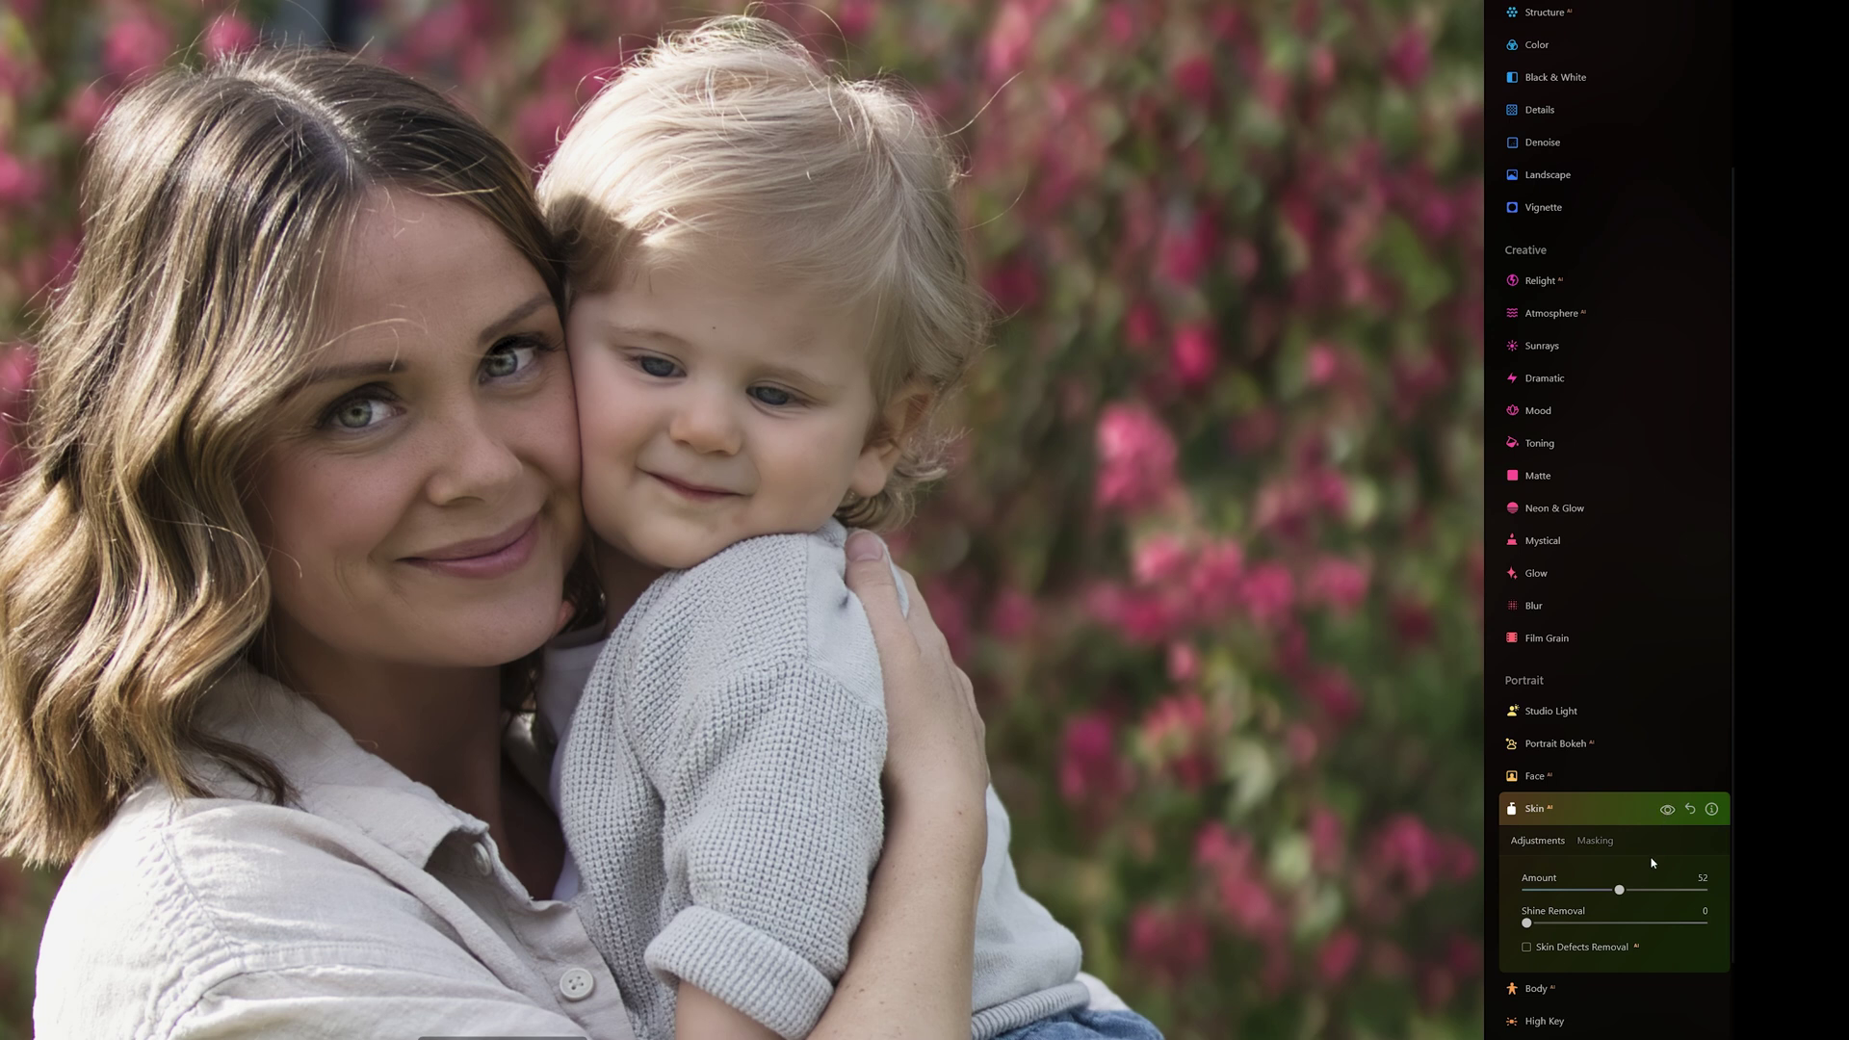
{"action": "left_click_drag", "start_coordinate": [1619, 892], "coordinate": [1604, 892]}
{"action": "left_click", "coordinate": [595, 536]}
{"action": "left_click", "coordinate": [594, 537]}
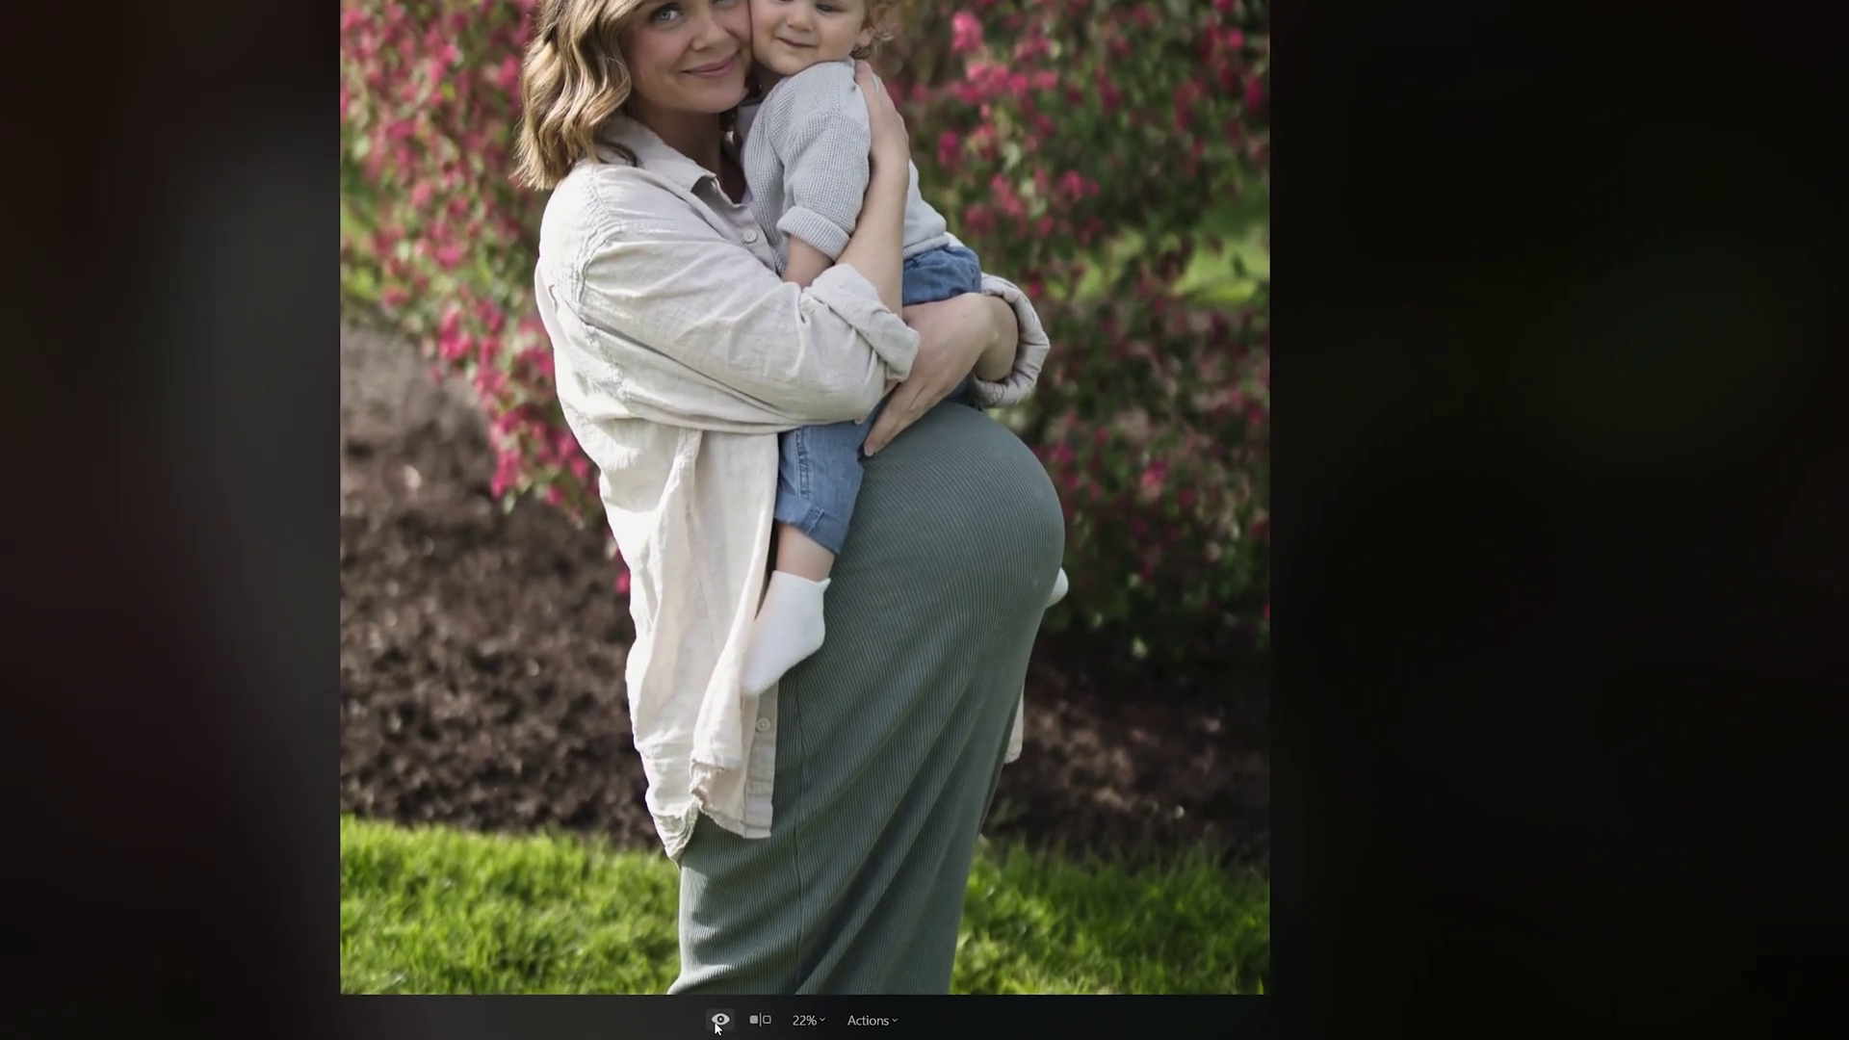
{"action": "left_click", "coordinate": [716, 1027]}
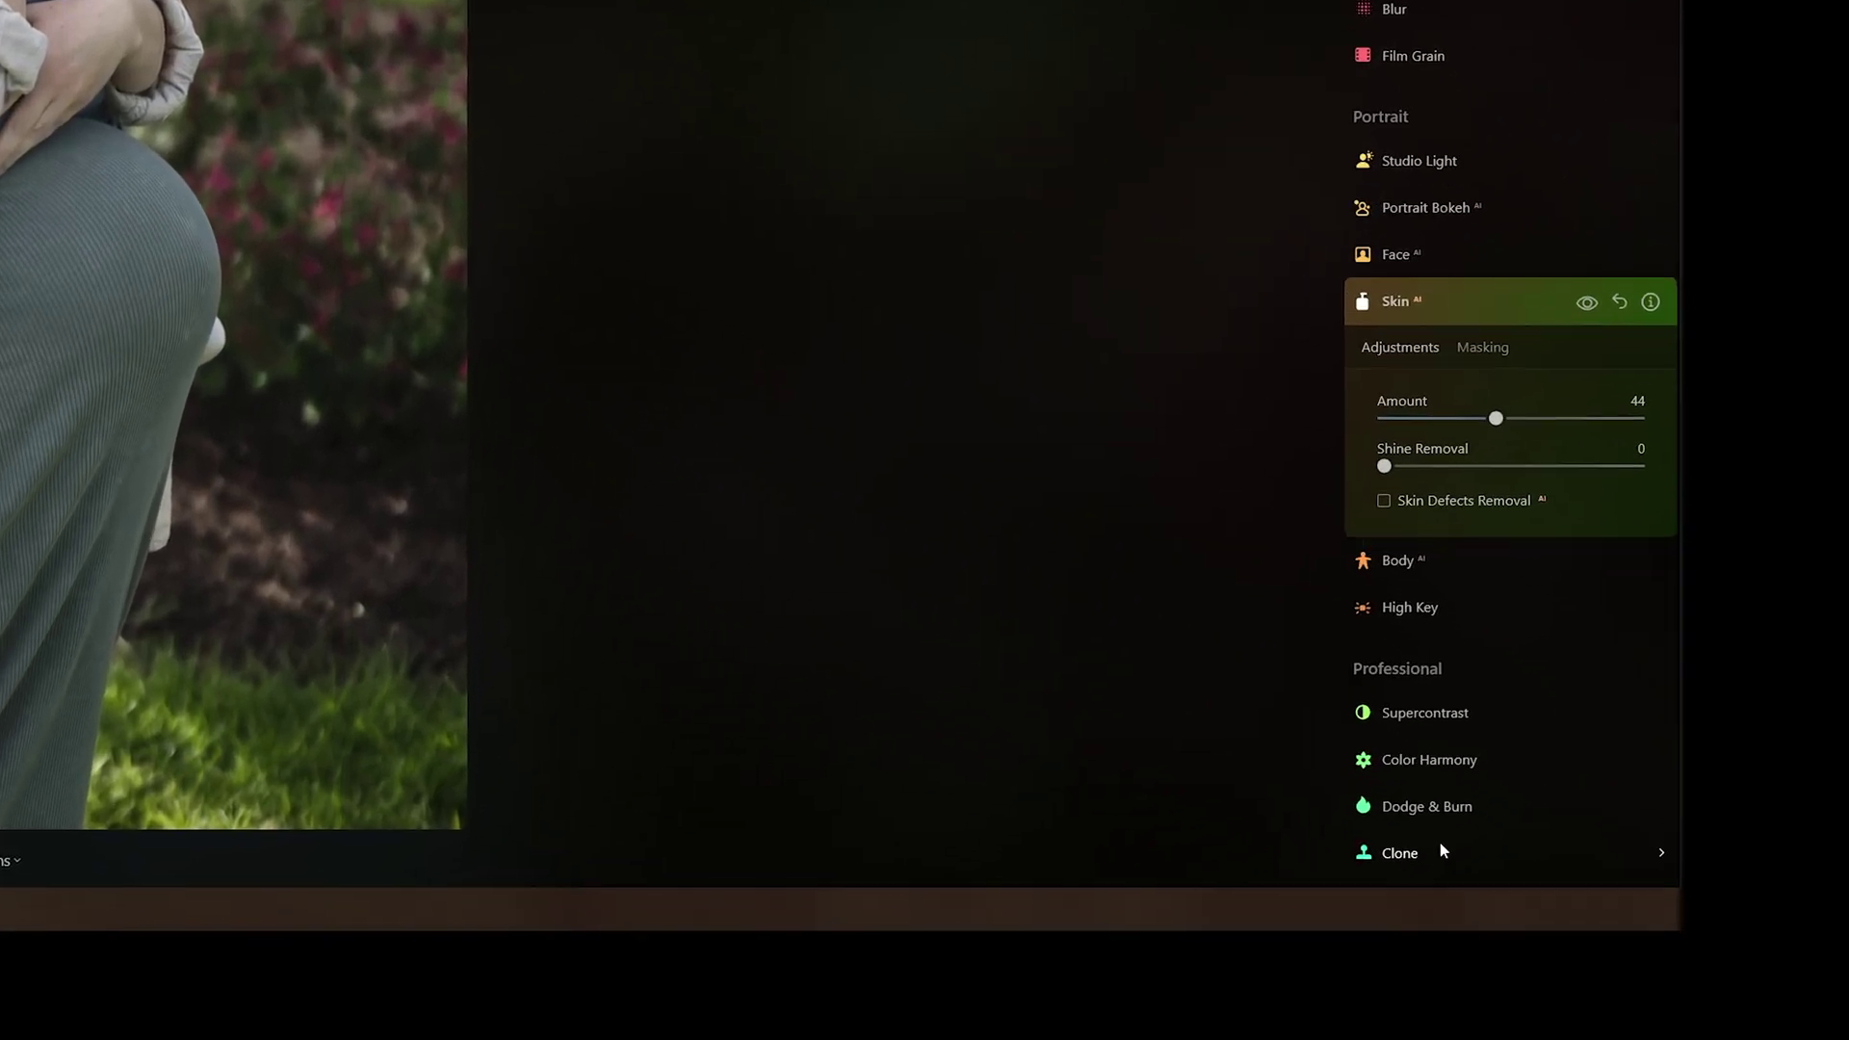
Set the Clone tool's Softness to 45 and Strength to 90, and sample the flowering bush behind the mother as the source.
{"action": "left_click", "coordinate": [1441, 845]}
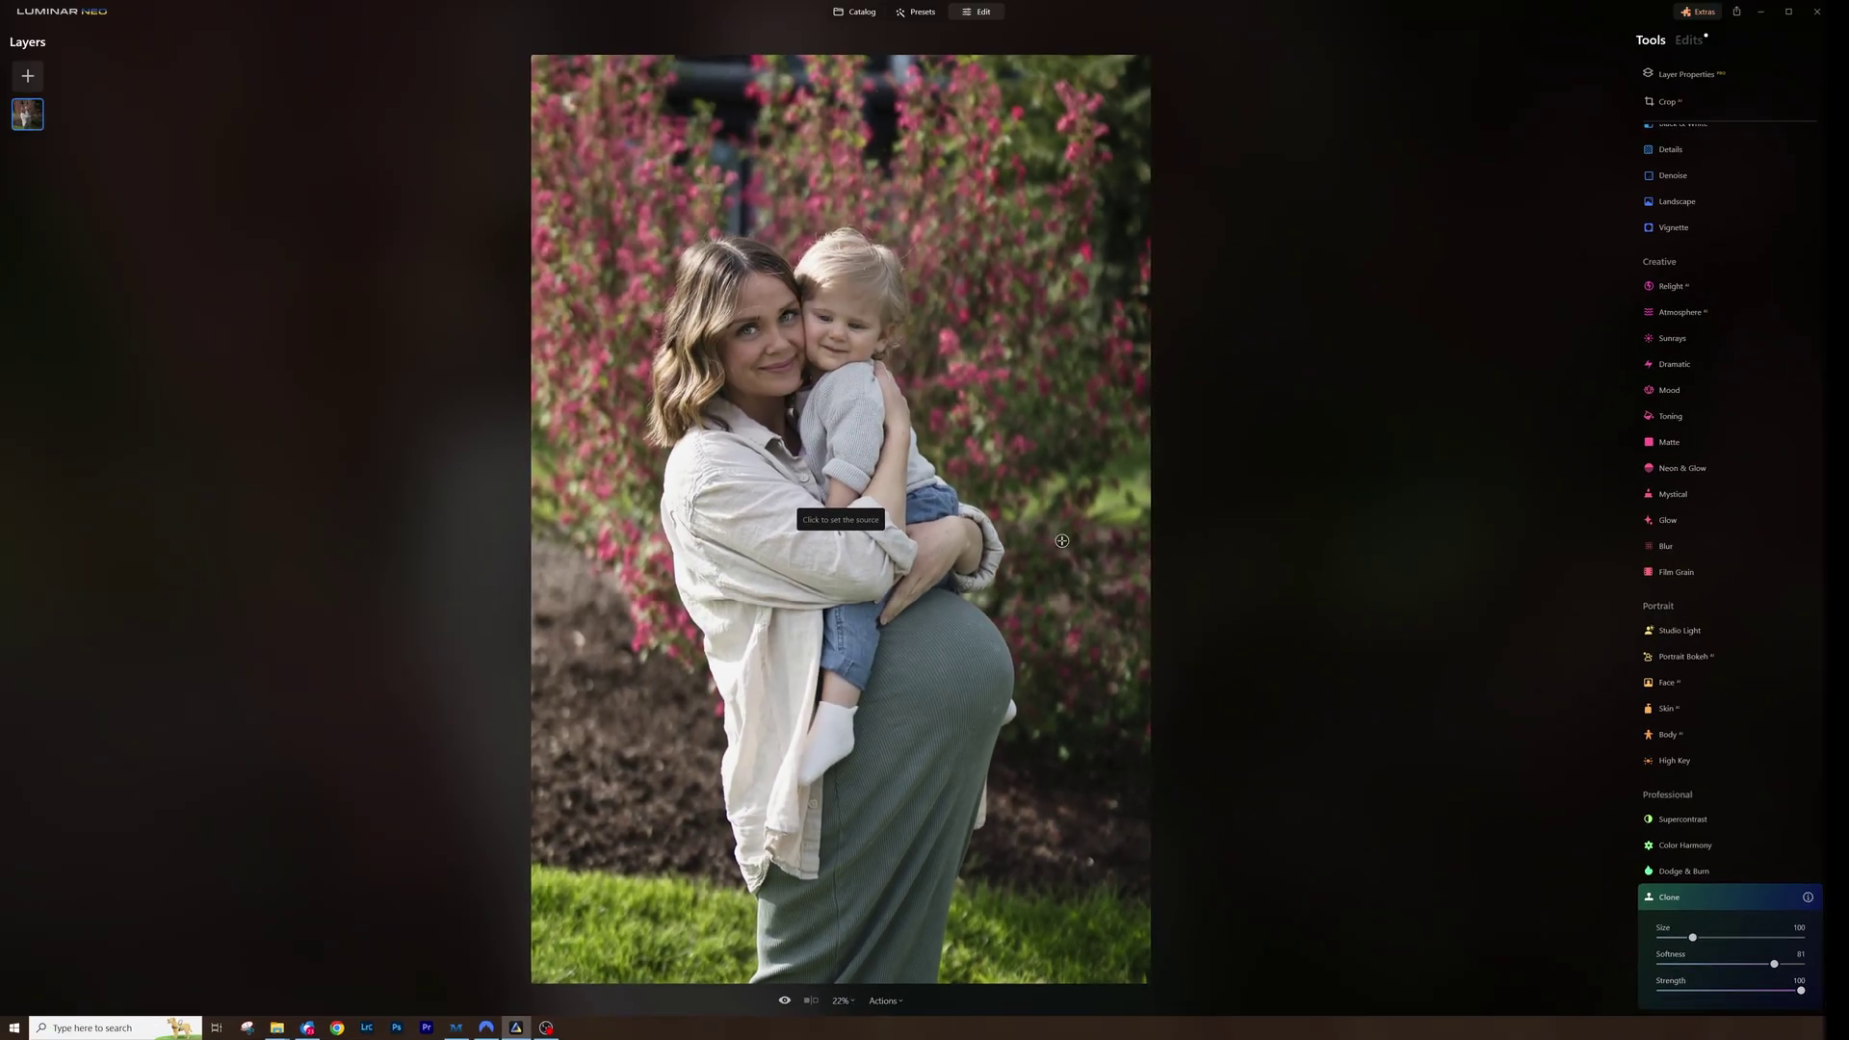
{"action": "left_click", "coordinate": [579, 298]}
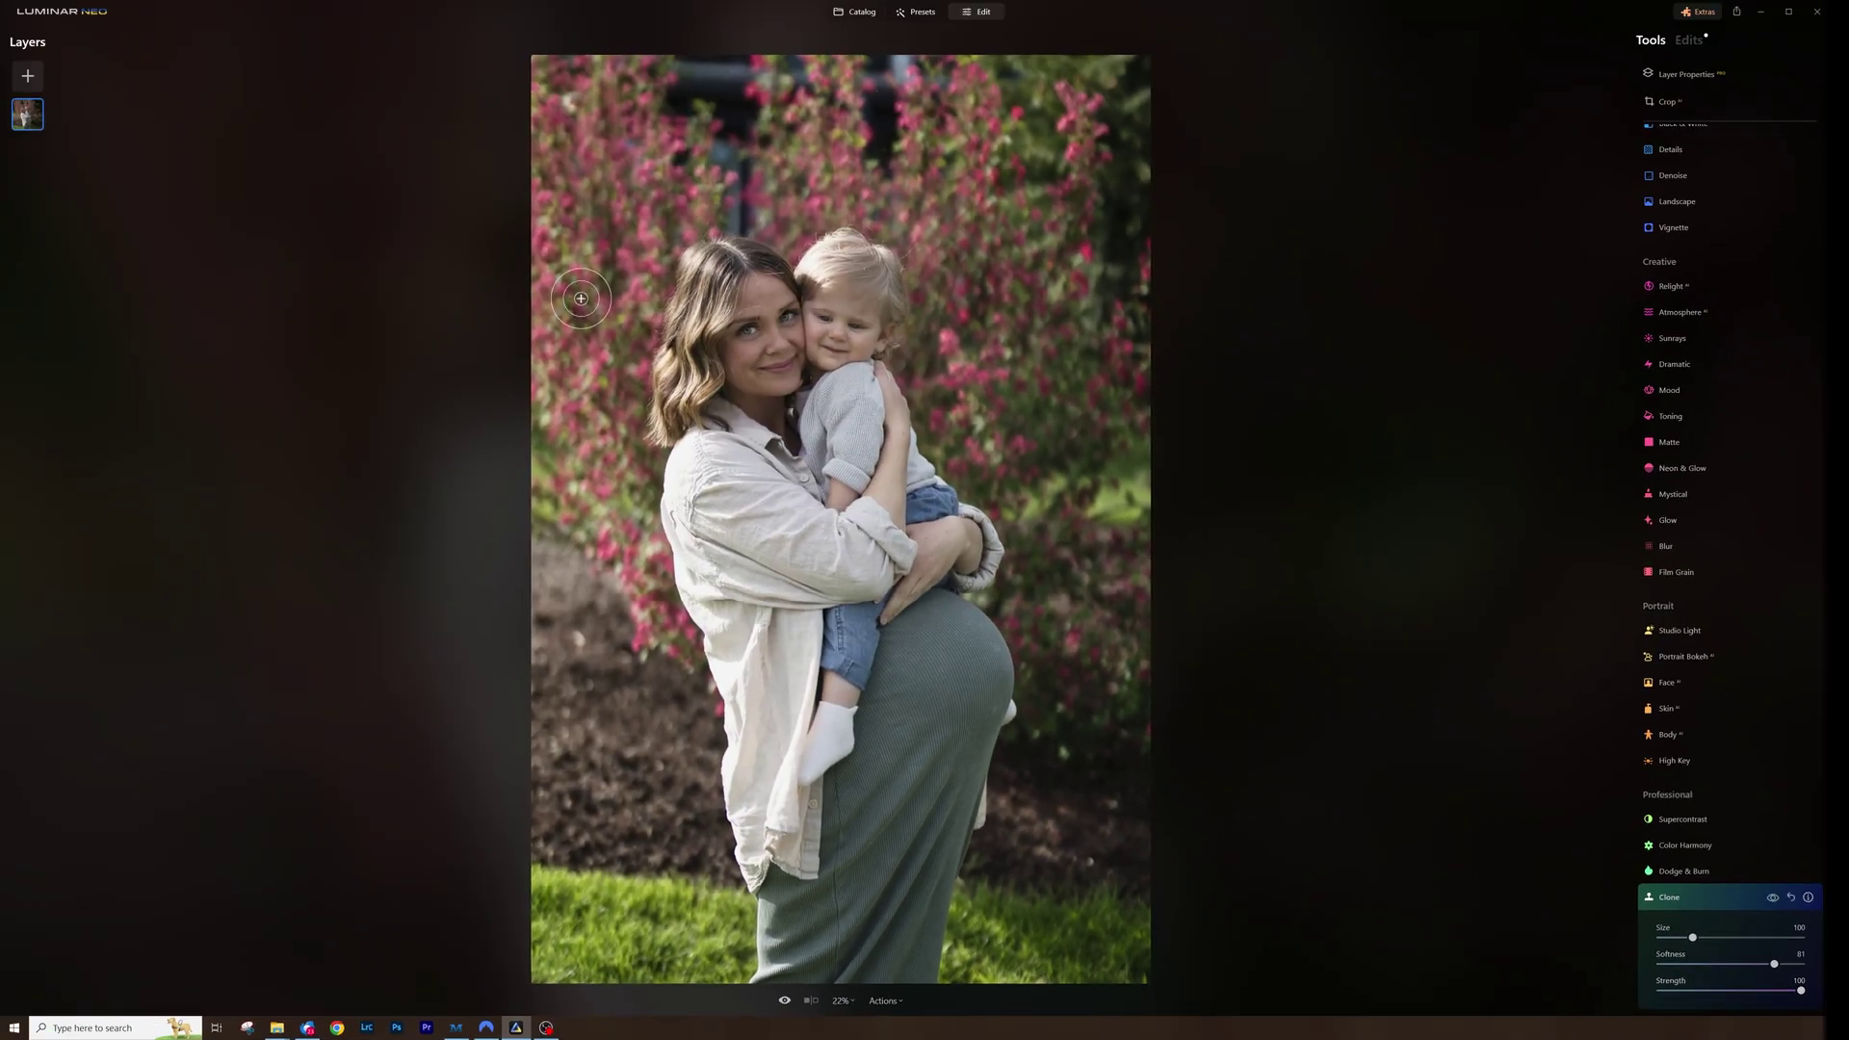
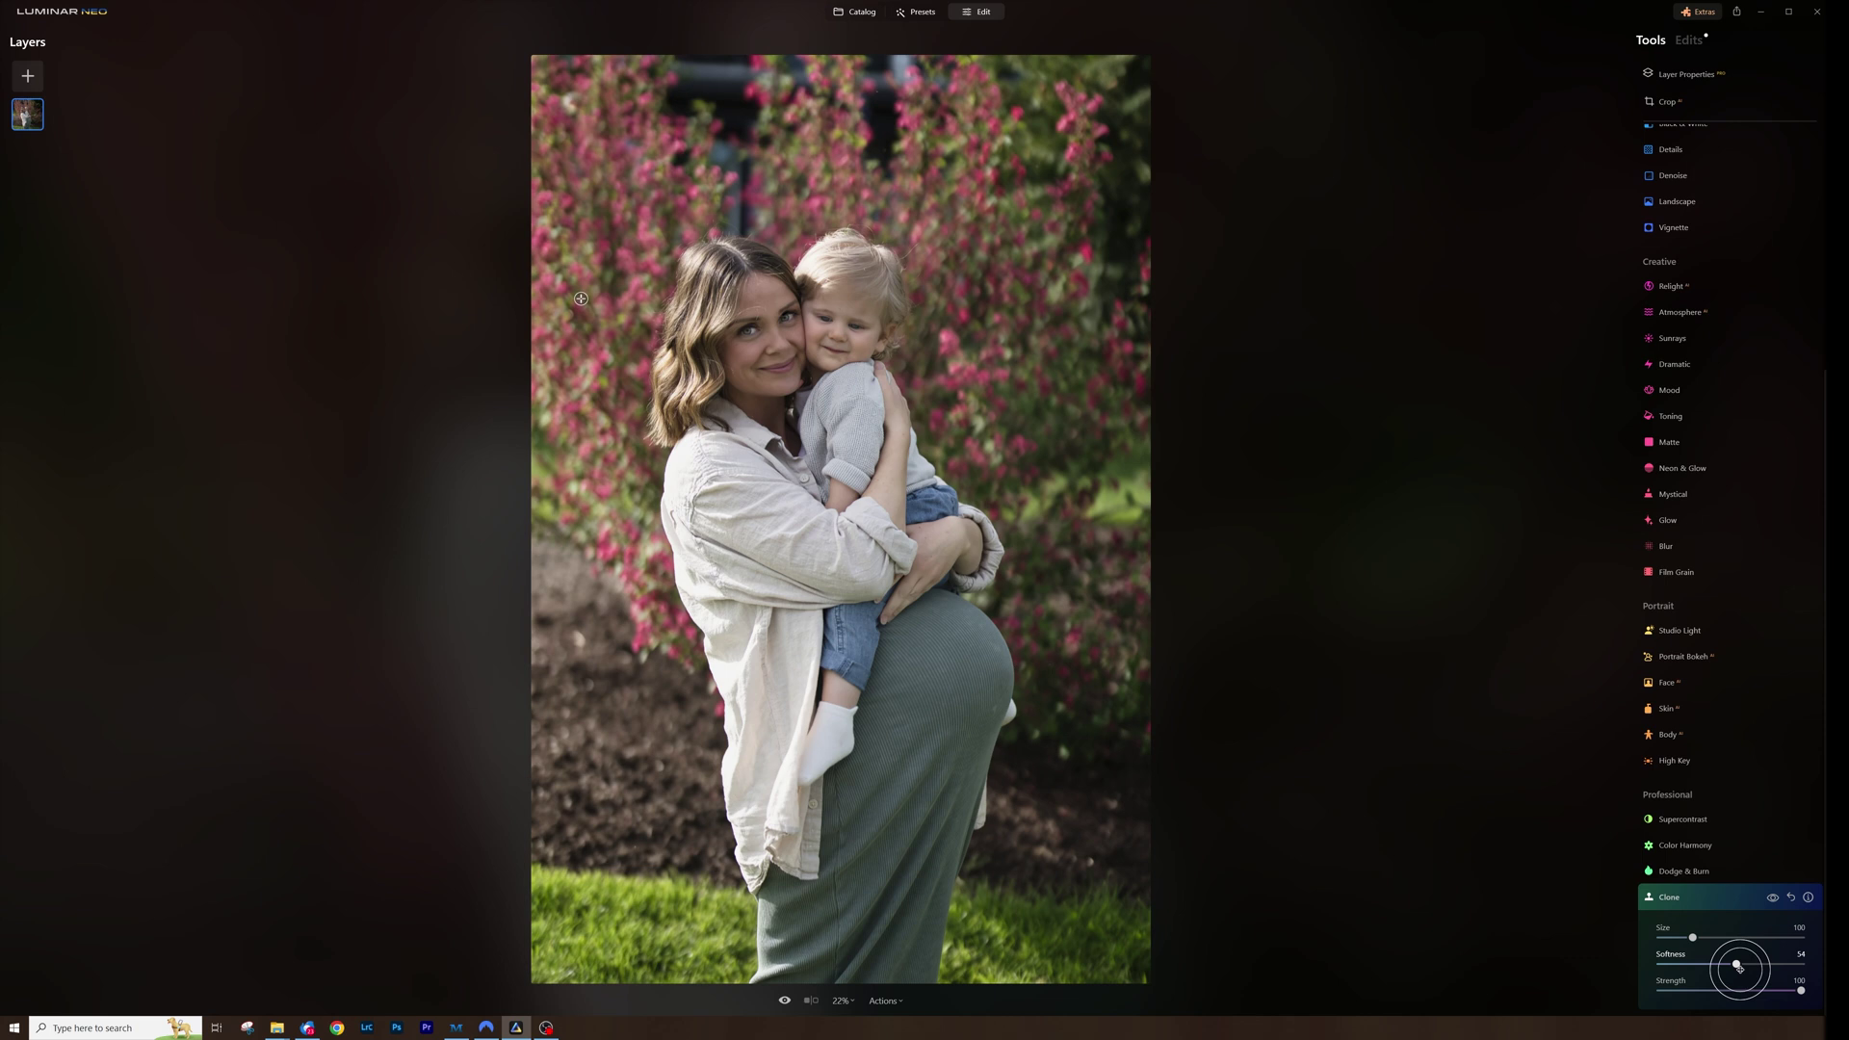
{"action": "left_click_drag", "start_coordinate": [1731, 967], "coordinate": [1721, 967]}
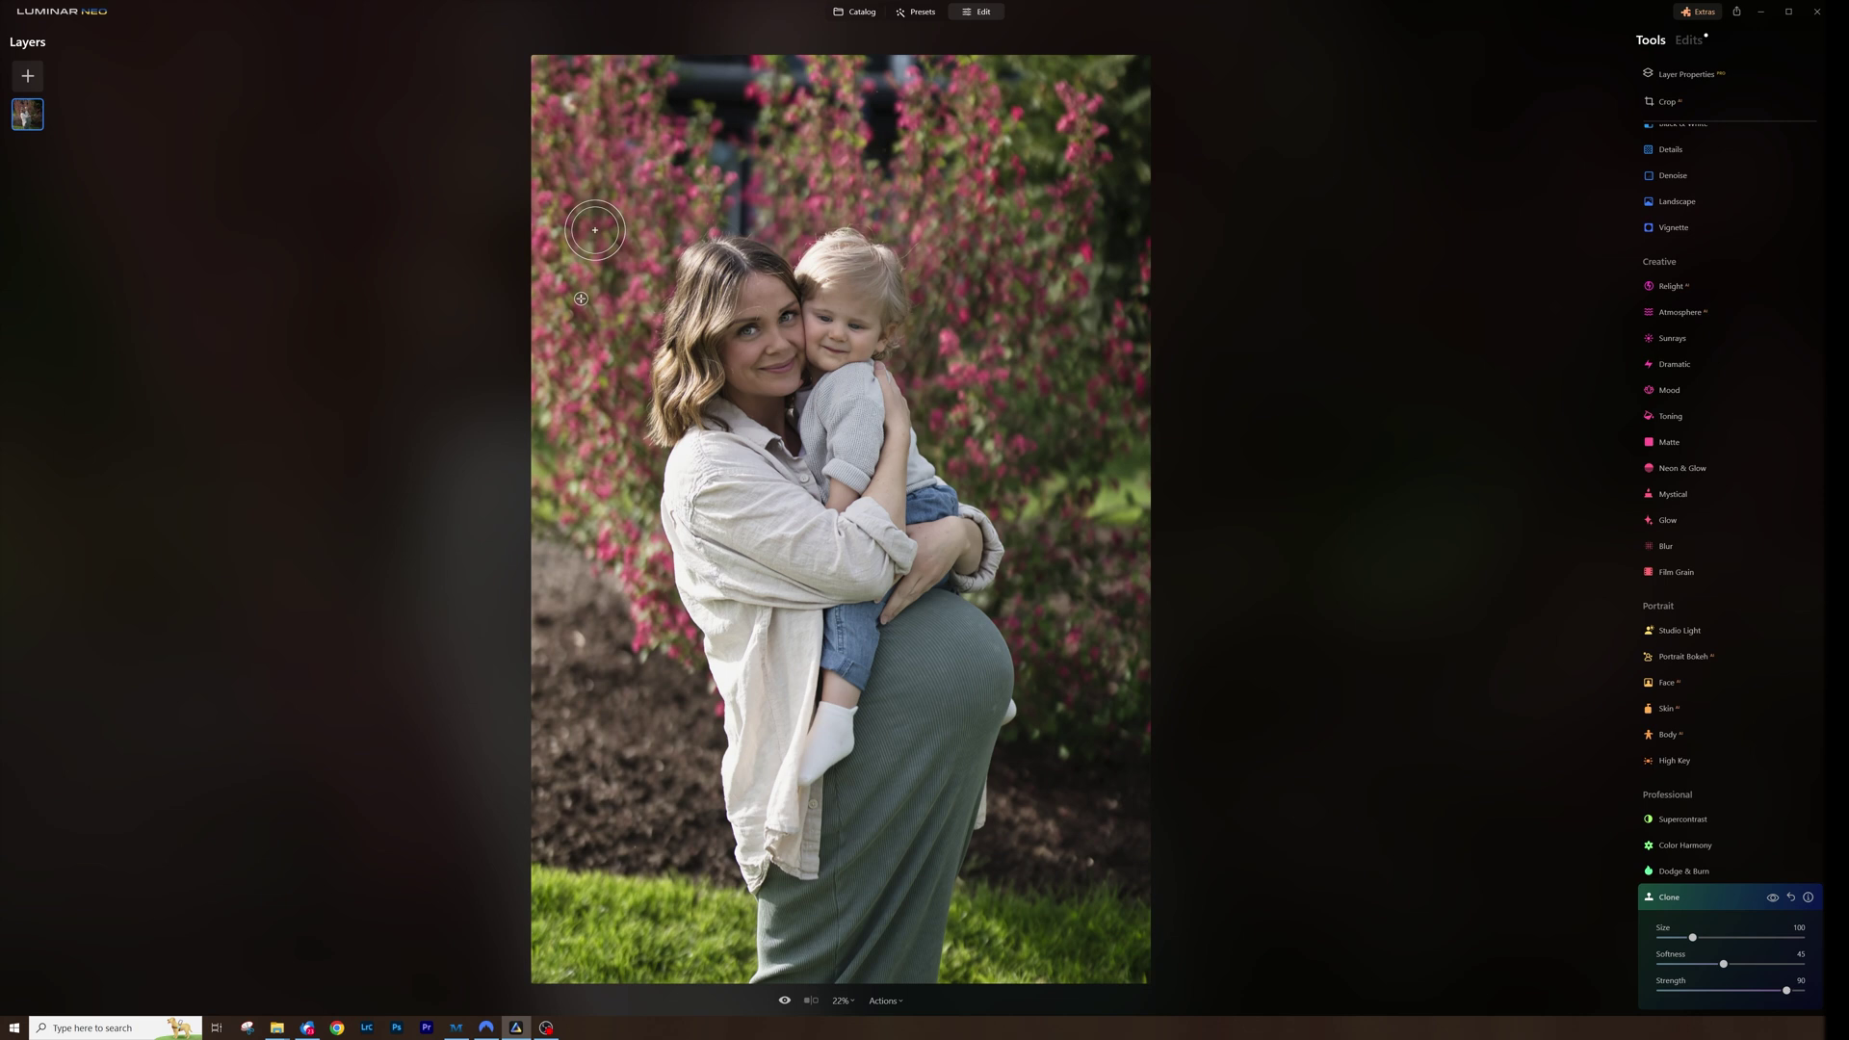
{"action": "left_click", "coordinate": [596, 190]}
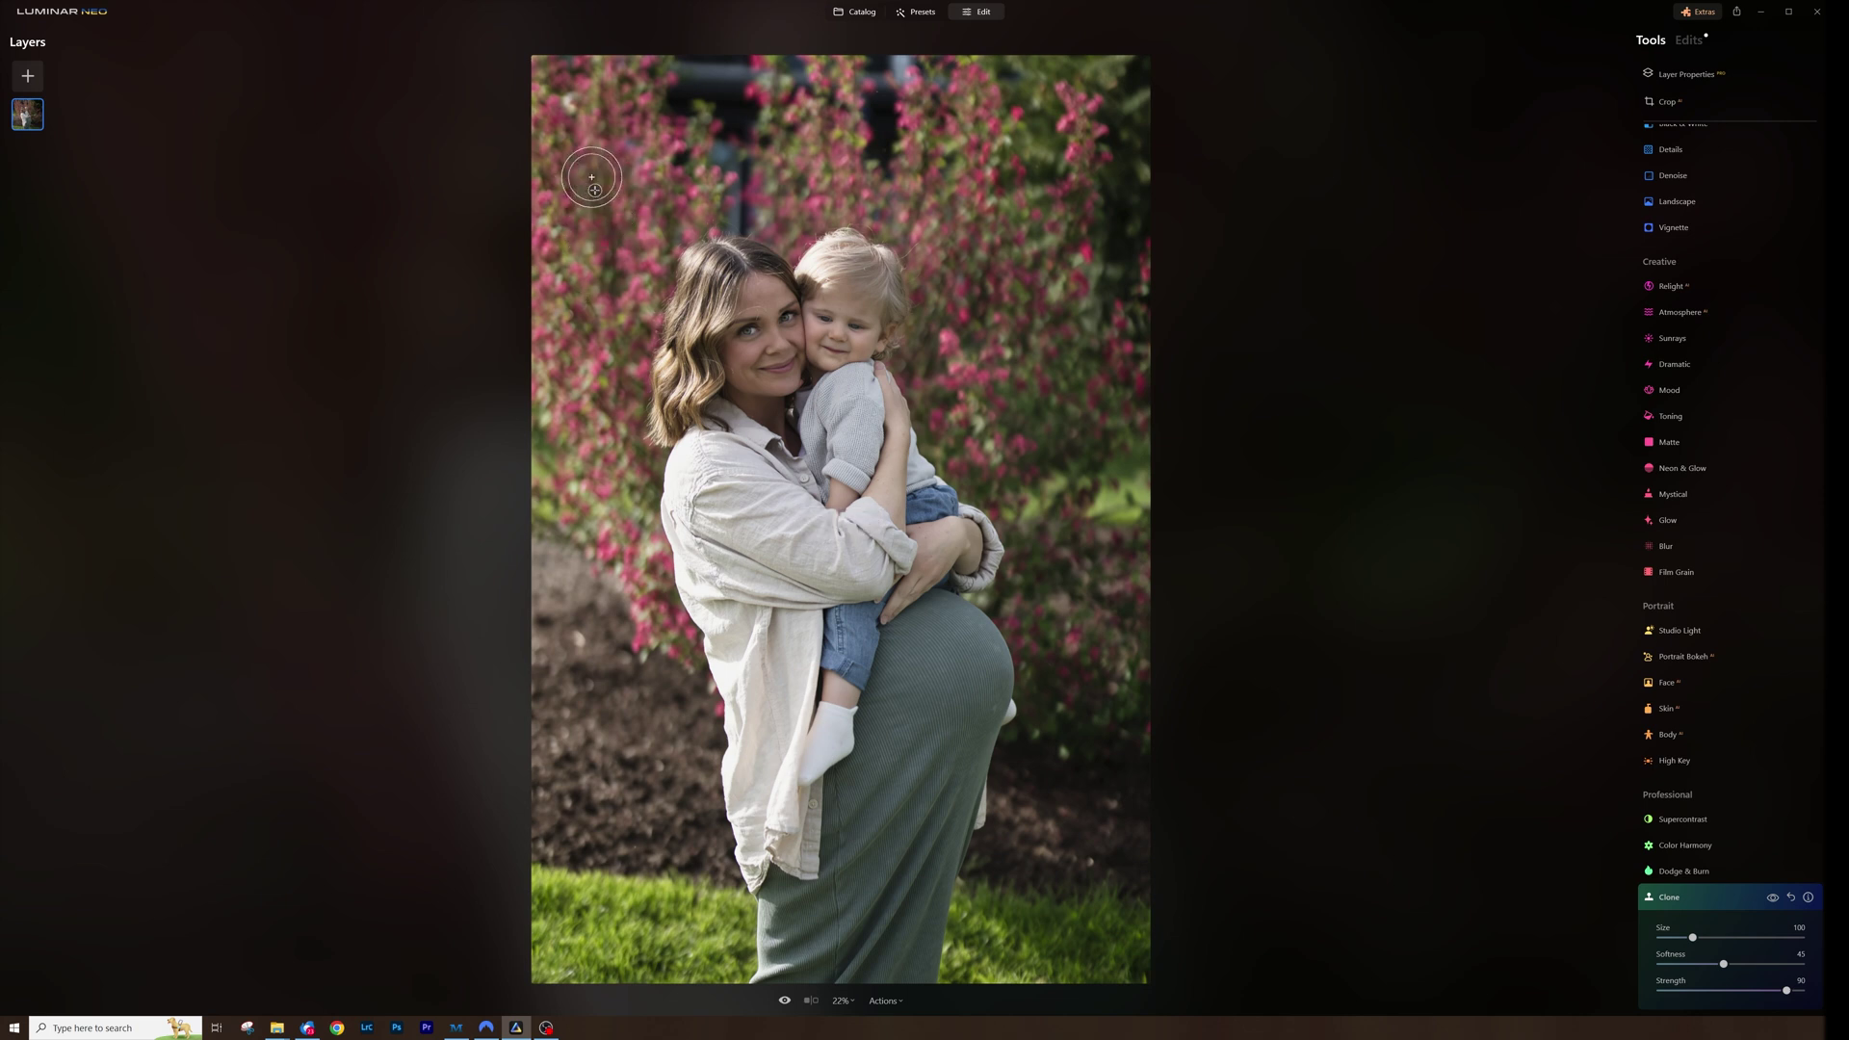
{"action": "left_click", "coordinate": [591, 177]}
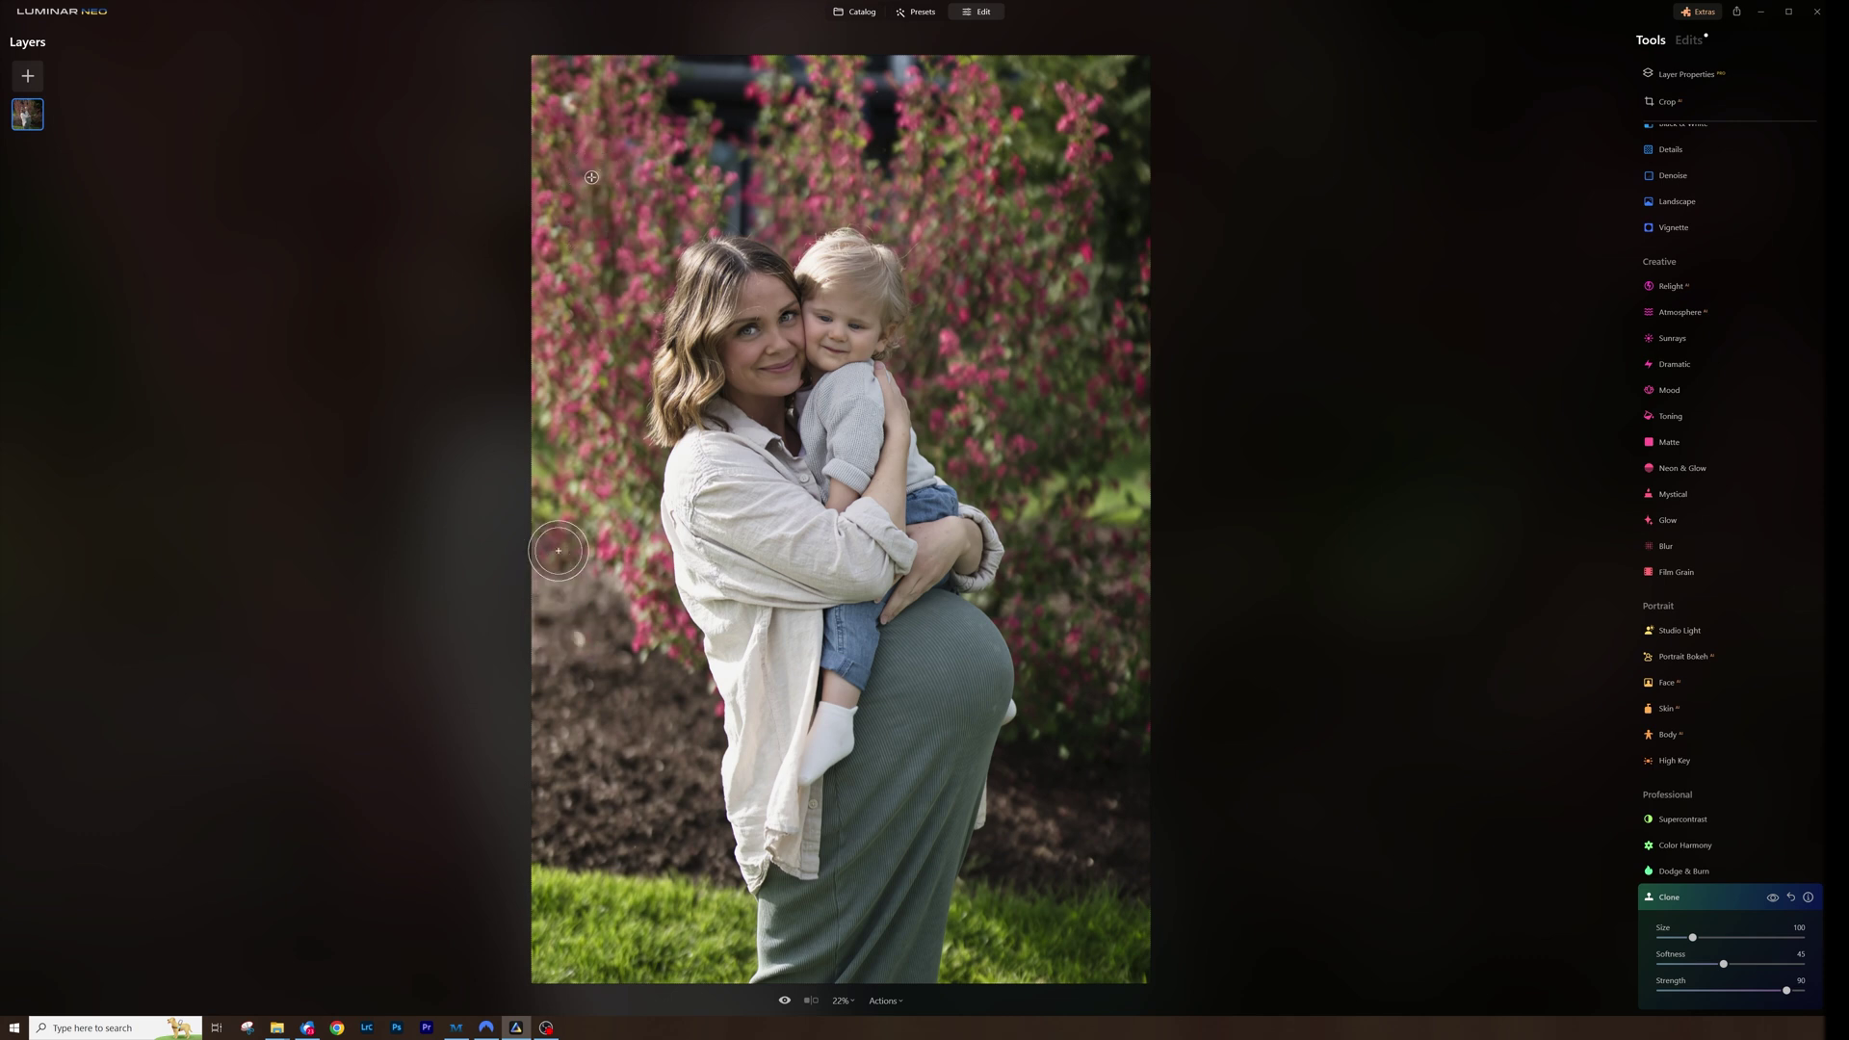
Clone bush flowers over the mulch and grass on the mother's shirt side and over the dark building above her head.
{"action": "mouse_move", "coordinate": [559, 587]}
{"action": "left_mouse_down"}
{"action": "mouse_move", "coordinate": [560, 602]}
{"action": "mouse_move", "coordinate": [554, 440]}
{"action": "mouse_move", "coordinate": [546, 815]}
{"action": "left_mouse_up"}
{"action": "left_click", "coordinate": [610, 159], "text": "alt"}
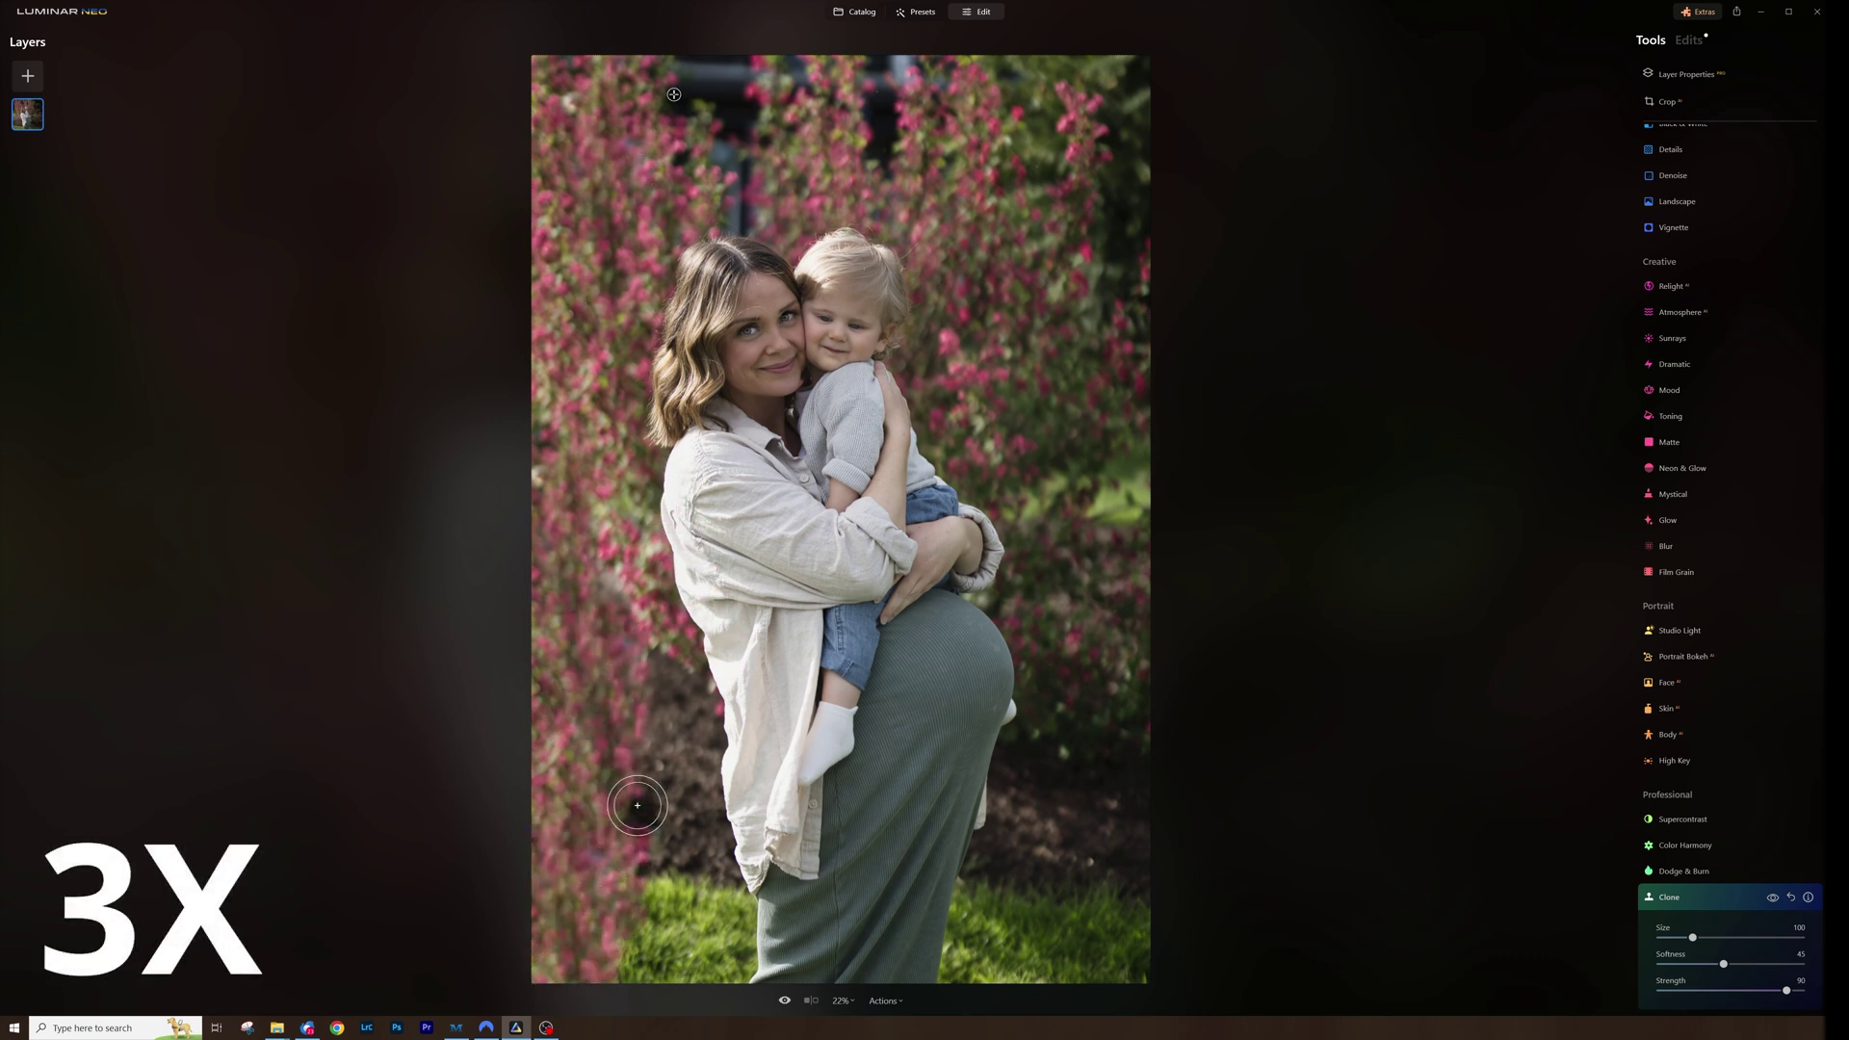
{"action": "left_click", "coordinate": [595, 139], "text": "alt"}
{"action": "left_click_drag", "start_coordinate": [737, 73], "coordinate": [688, 109]}
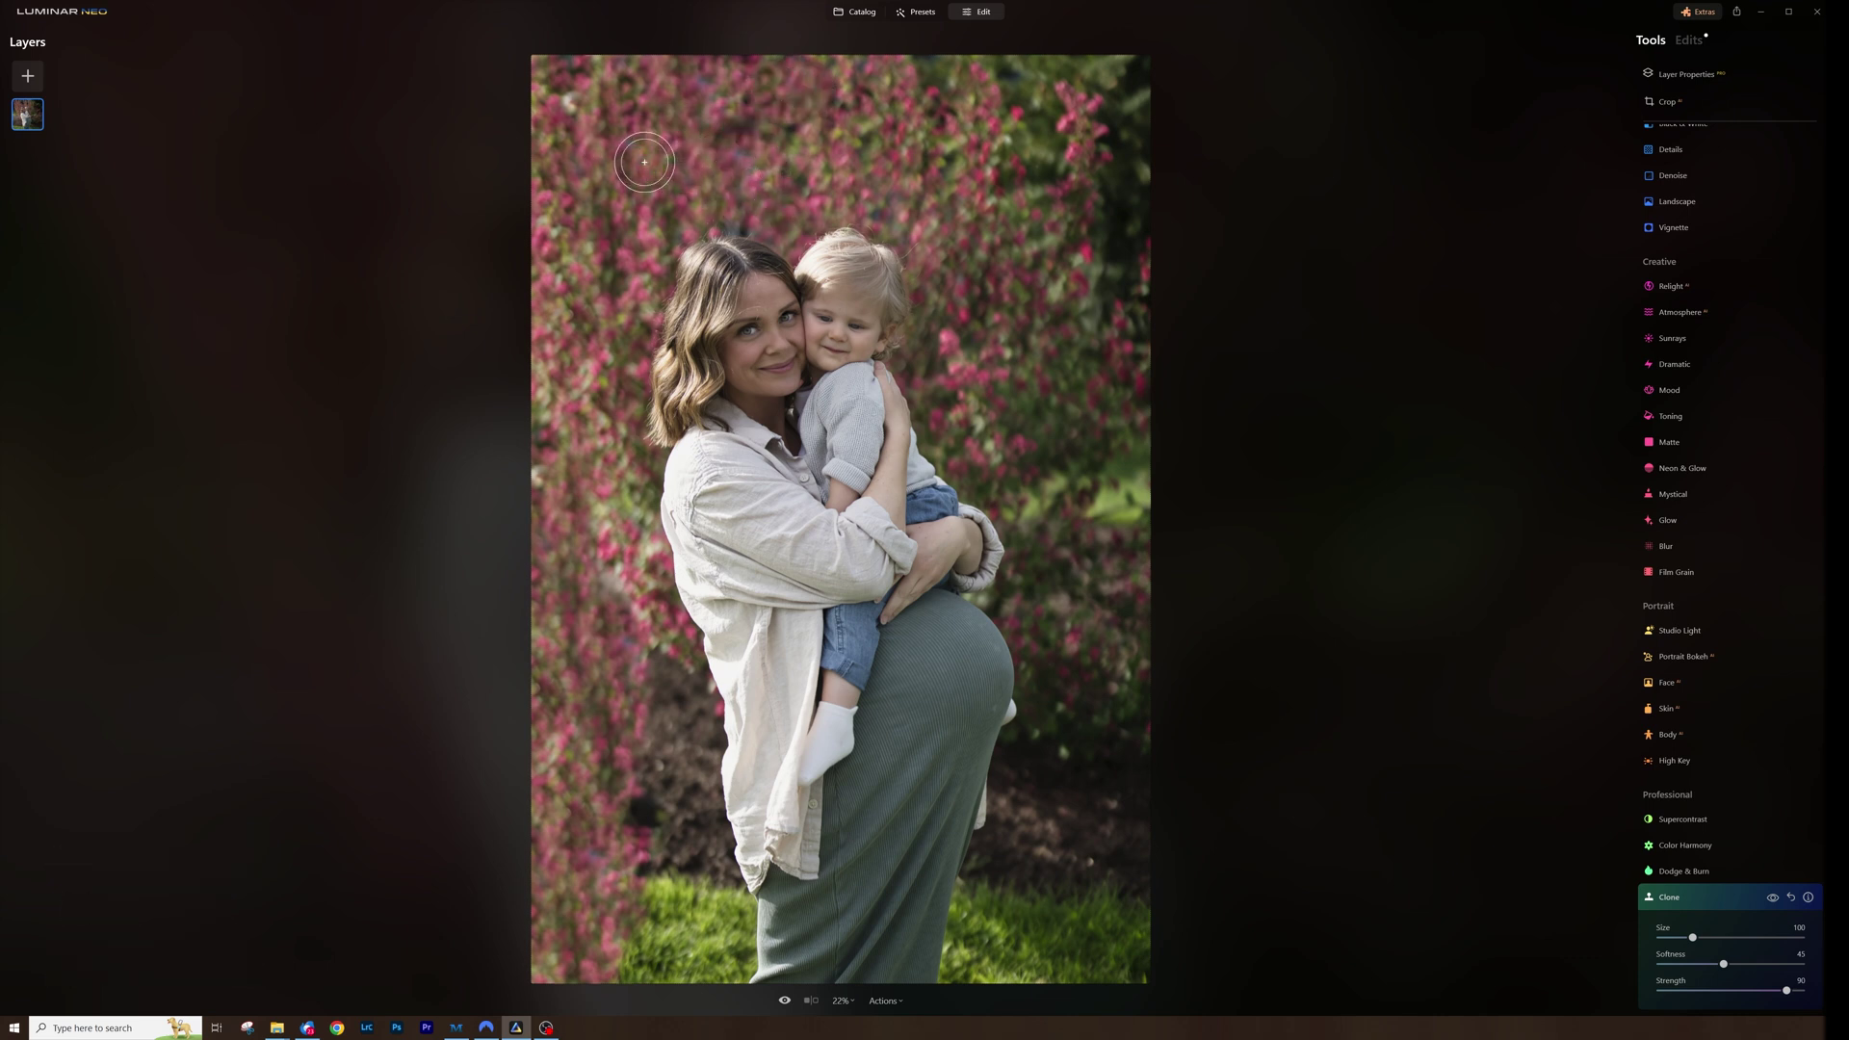
Try cloning with the source set on the mother's hair, painting above her head, and undo the stroke.
{"action": "left_click", "coordinate": [633, 169], "text": "alt"}
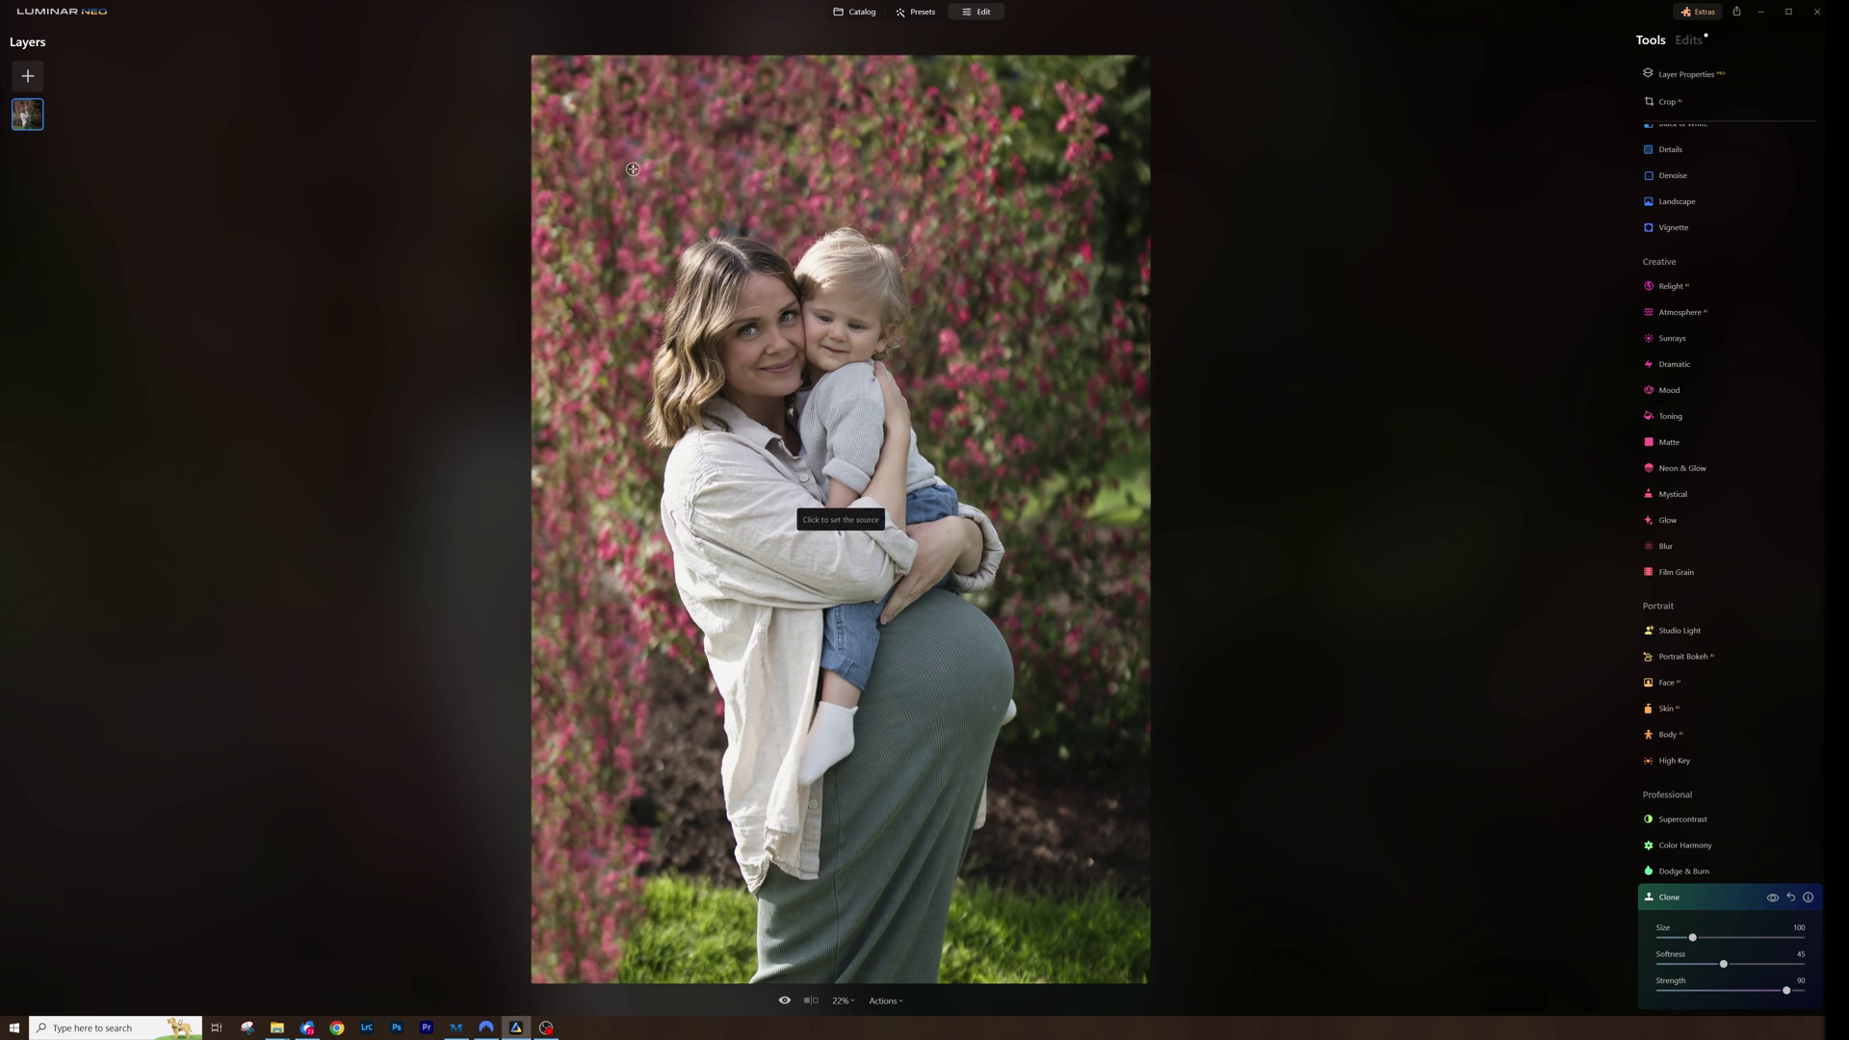
{"action": "left_click", "coordinate": [700, 261], "text": "alt"}
{"action": "left_click_drag", "start_coordinate": [677, 123], "coordinate": [732, 139]}
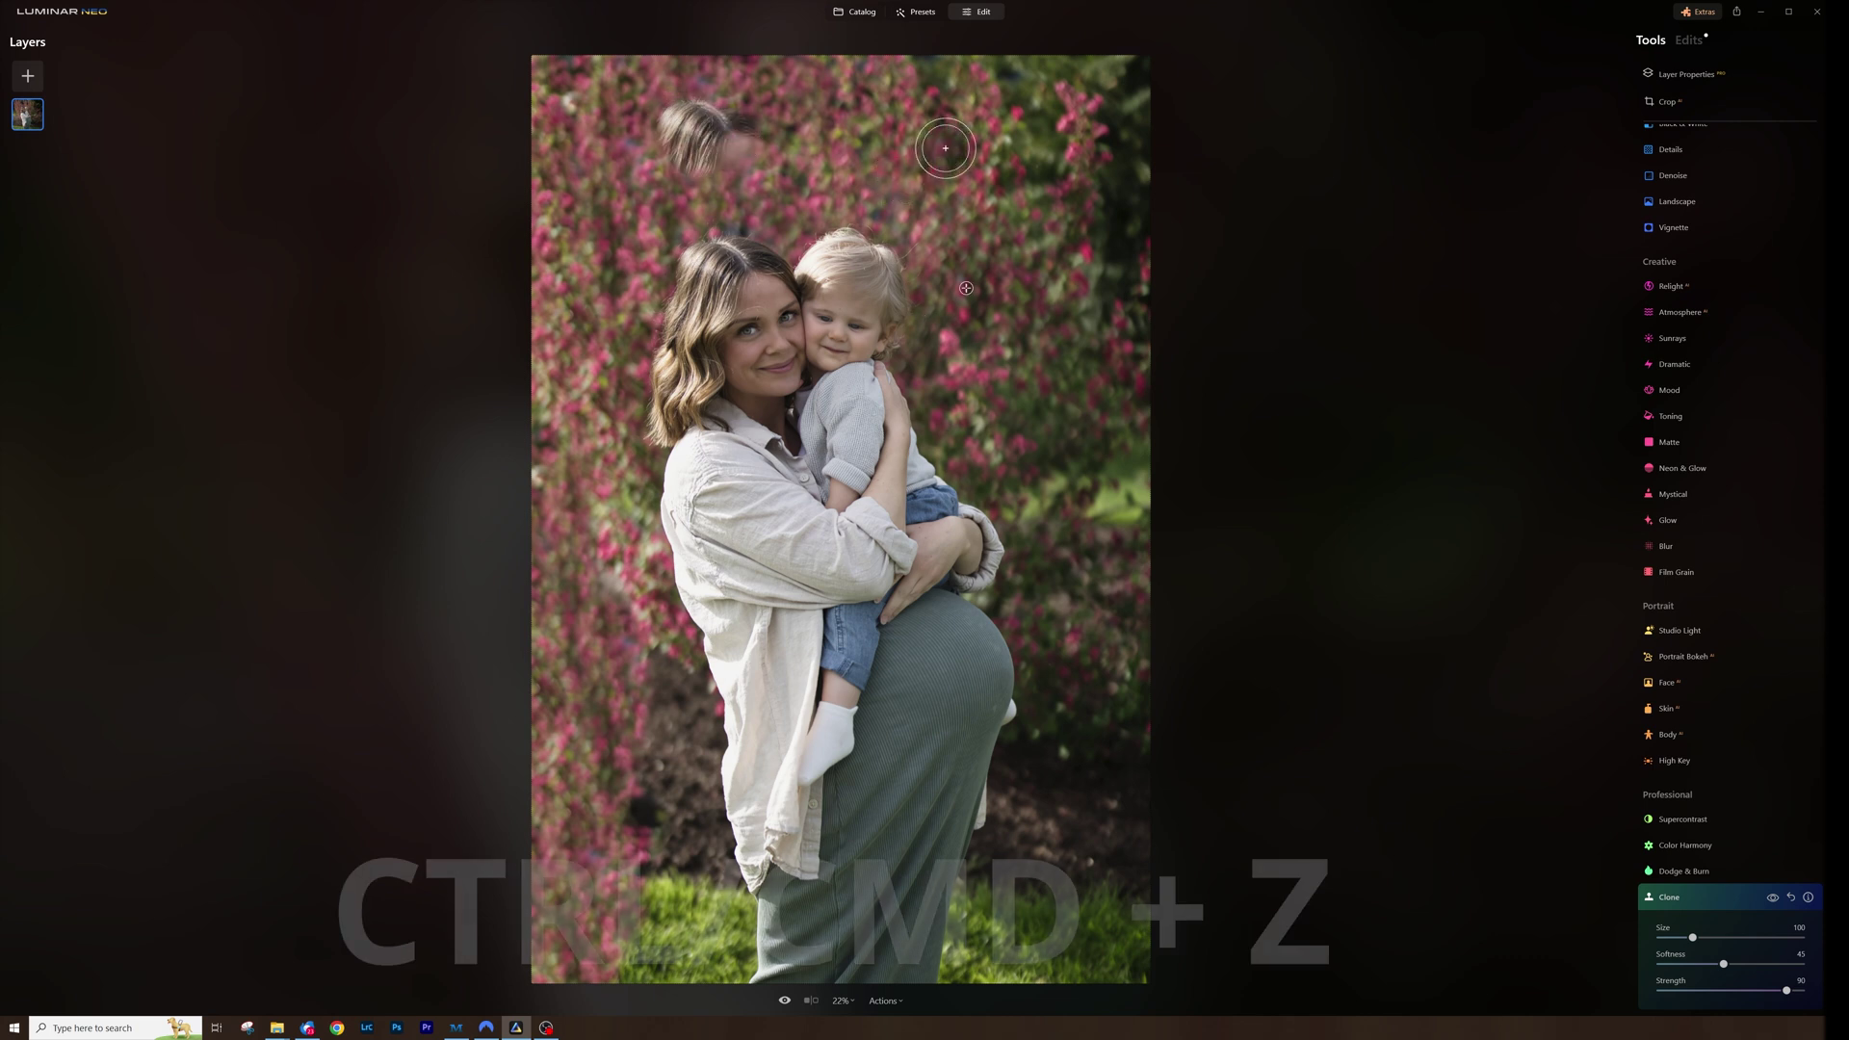
{"action": "key", "text": "ctrl+z"}
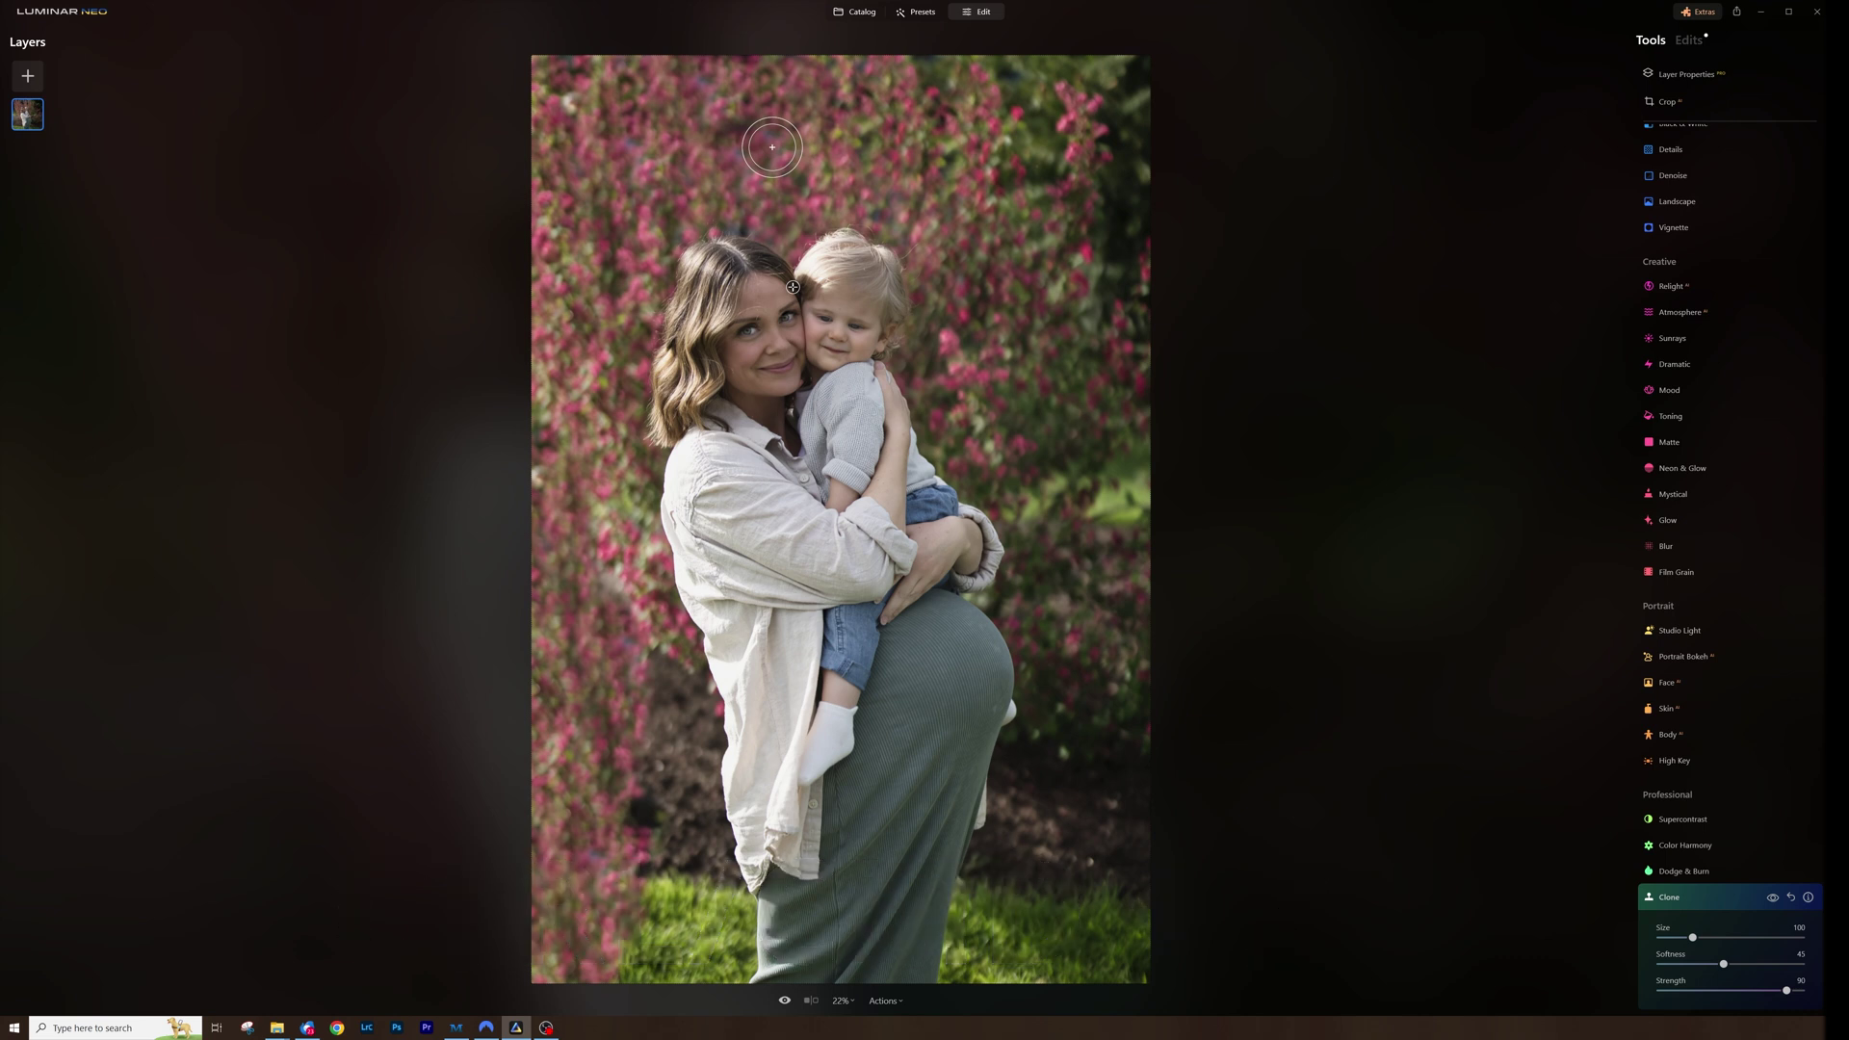
Clone flowers over the dark foliage in the photo's upper right corner and the remaining mulch and grass on its left side.
{"action": "left_click_drag", "start_coordinate": [1137, 269], "coordinate": [1168, 62]}
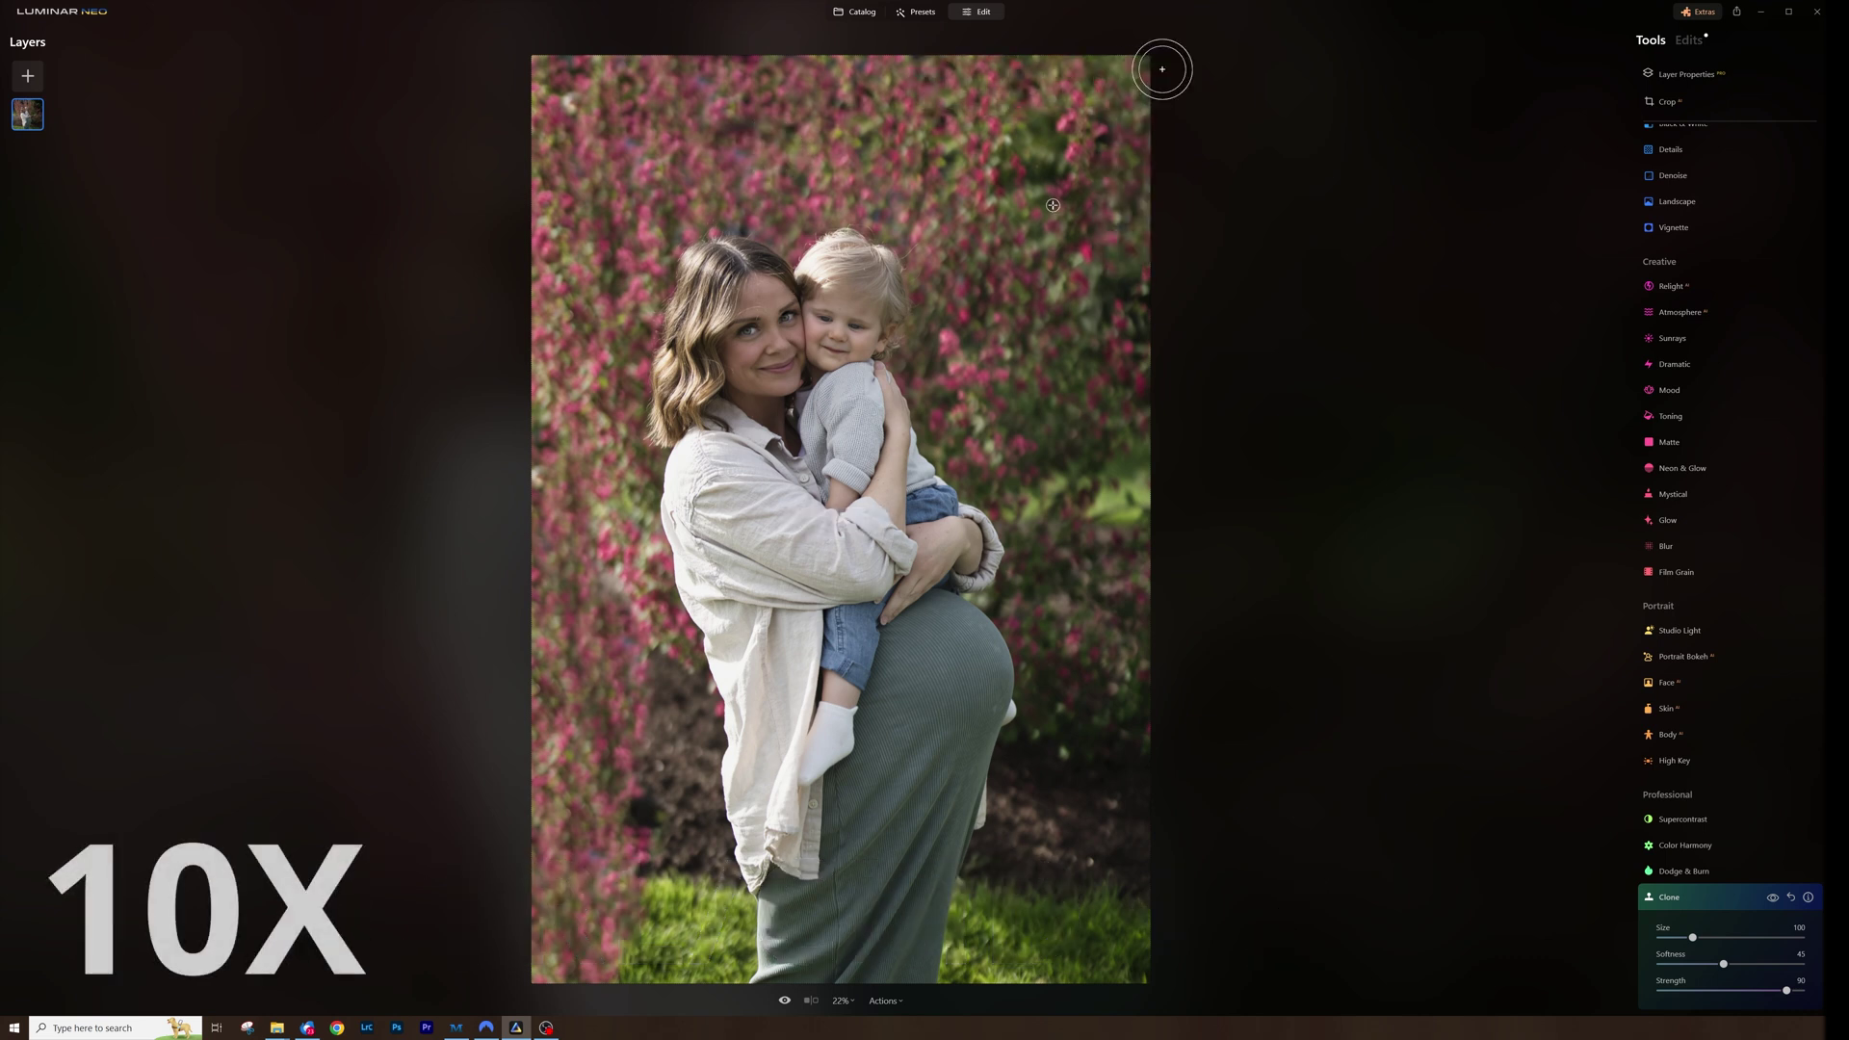
{"action": "left_click_drag", "start_coordinate": [578, 539], "coordinate": [598, 751]}
{"action": "left_click", "coordinate": [646, 124]}
{"action": "mouse_move", "coordinate": [665, 867]}
{"action": "left_mouse_down"}
{"action": "mouse_move", "coordinate": [649, 712]}
{"action": "mouse_move", "coordinate": [675, 761]}
{"action": "mouse_move", "coordinate": [578, 819]}
{"action": "mouse_move", "coordinate": [694, 944]}
{"action": "mouse_move", "coordinate": [588, 578]}
{"action": "left_mouse_up"}
Lower the Clone Strength to 57 and clone flowers over the background, mulch and grass on the belly side of the portrait.
{"action": "left_click_drag", "start_coordinate": [1787, 990], "coordinate": [1739, 990]}
{"action": "left_click", "coordinate": [1073, 183]}
{"action": "mouse_move", "coordinate": [1099, 674]}
{"action": "left_mouse_down"}
{"action": "mouse_move", "coordinate": [1036, 956]}
{"action": "mouse_move", "coordinate": [1011, 961]}
{"action": "mouse_move", "coordinate": [987, 896]}
{"action": "left_mouse_up"}
{"action": "left_click_drag", "start_coordinate": [1069, 588], "coordinate": [1098, 482]}
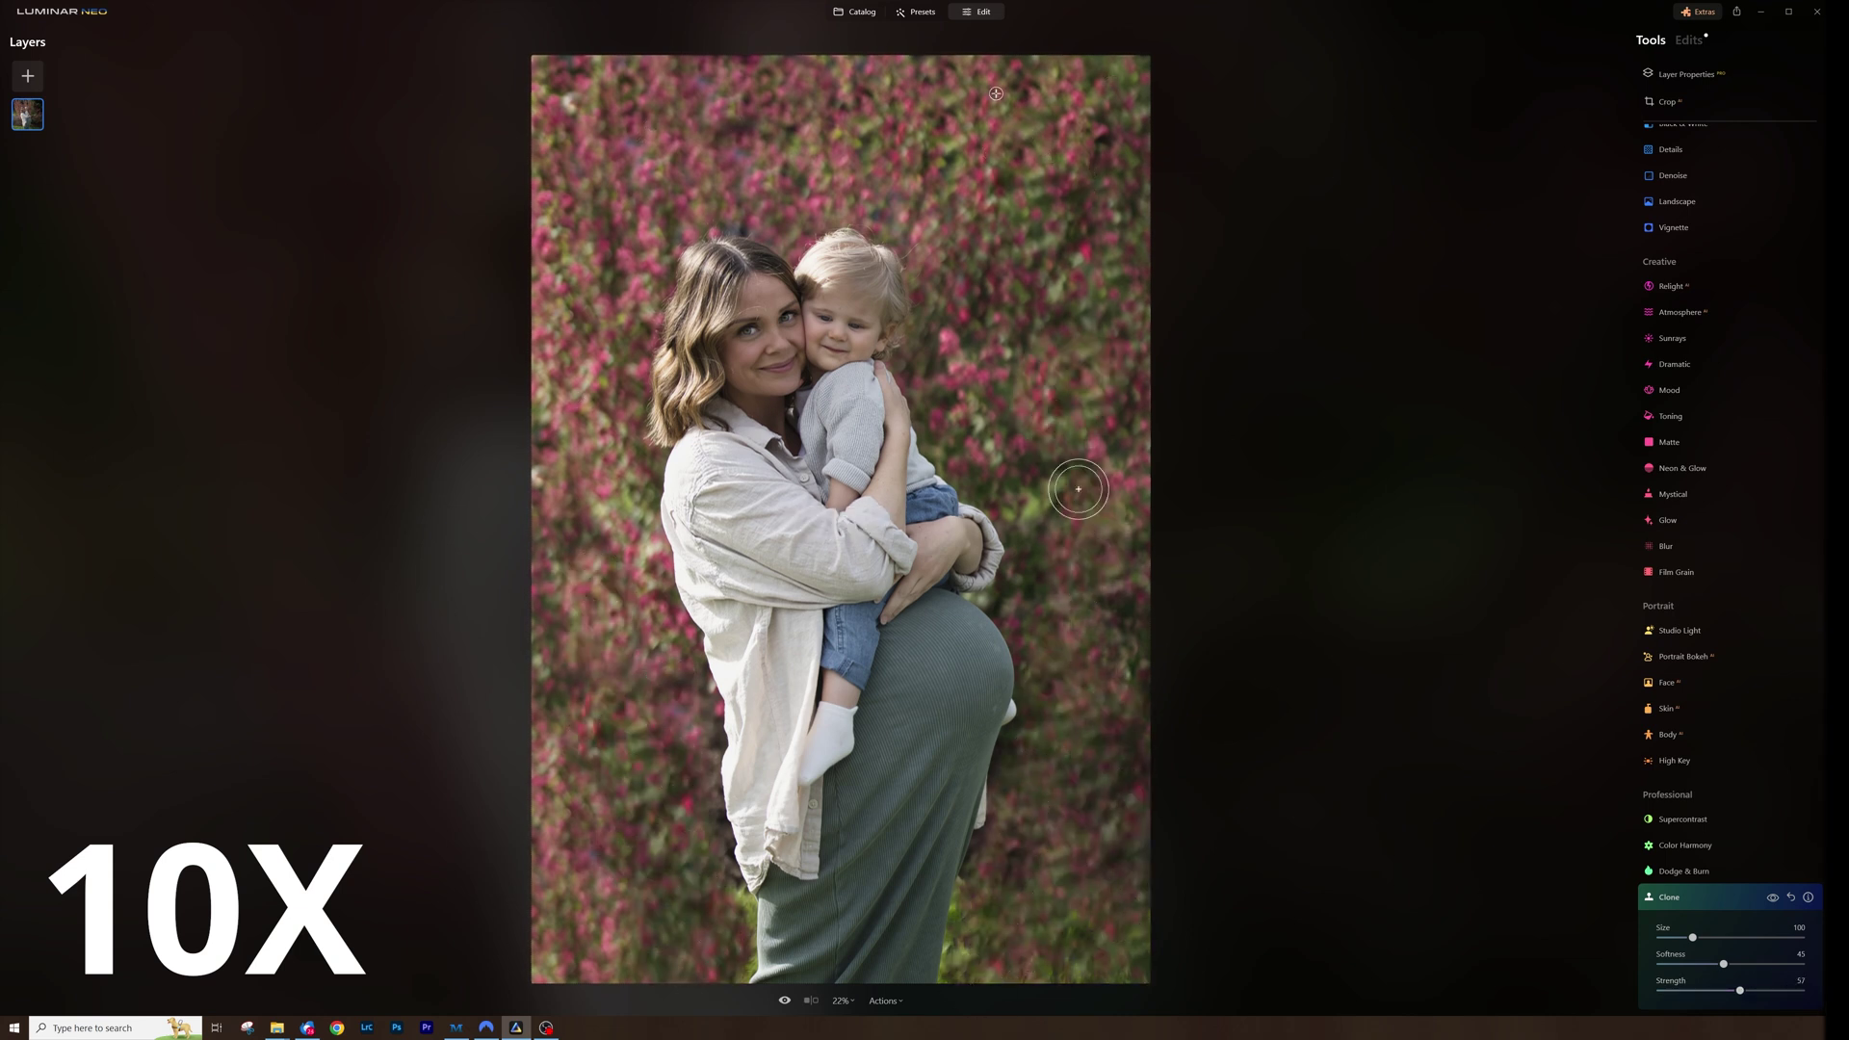
{"action": "left_click", "coordinate": [578, 896]}
{"action": "left_click_drag", "start_coordinate": [973, 920], "coordinate": [1082, 961]}
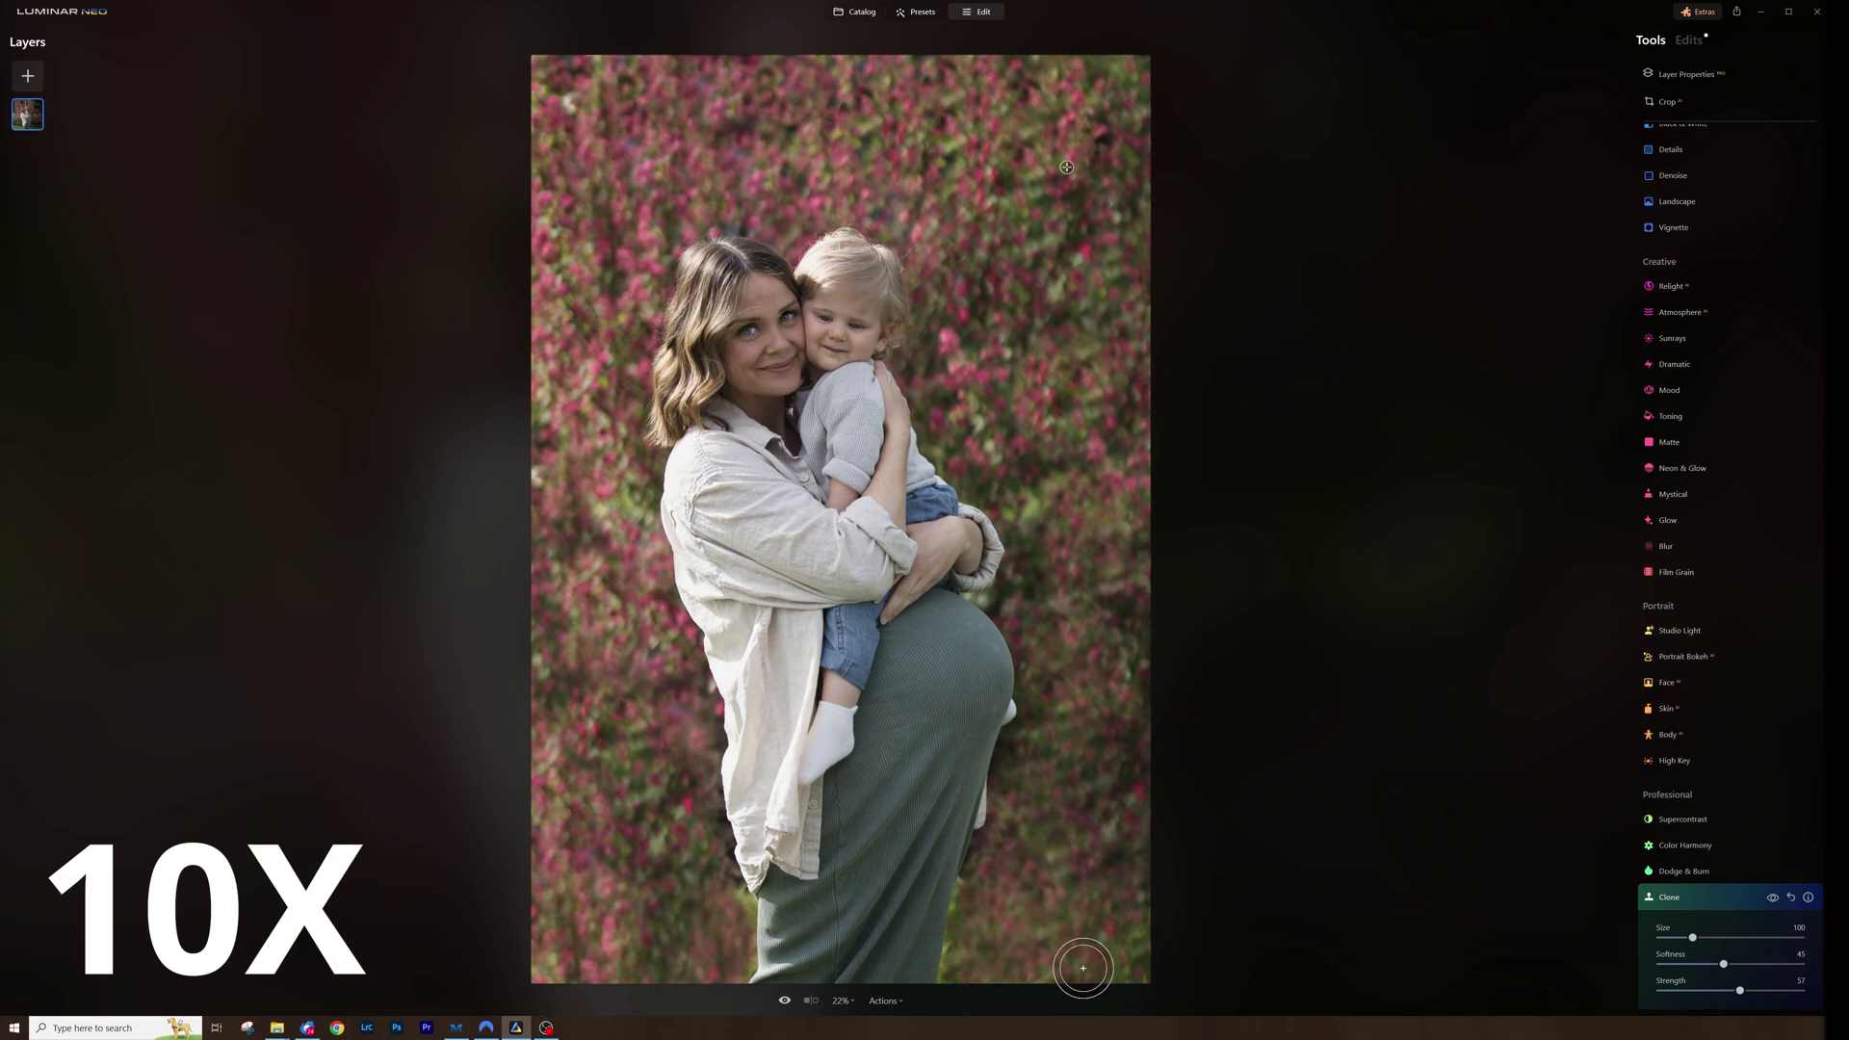
Touch up uneven patches in the flower background with the Clone tool at Strength 56, and compare the portrait with the unedited version.
{"action": "left_click", "coordinate": [665, 653]}
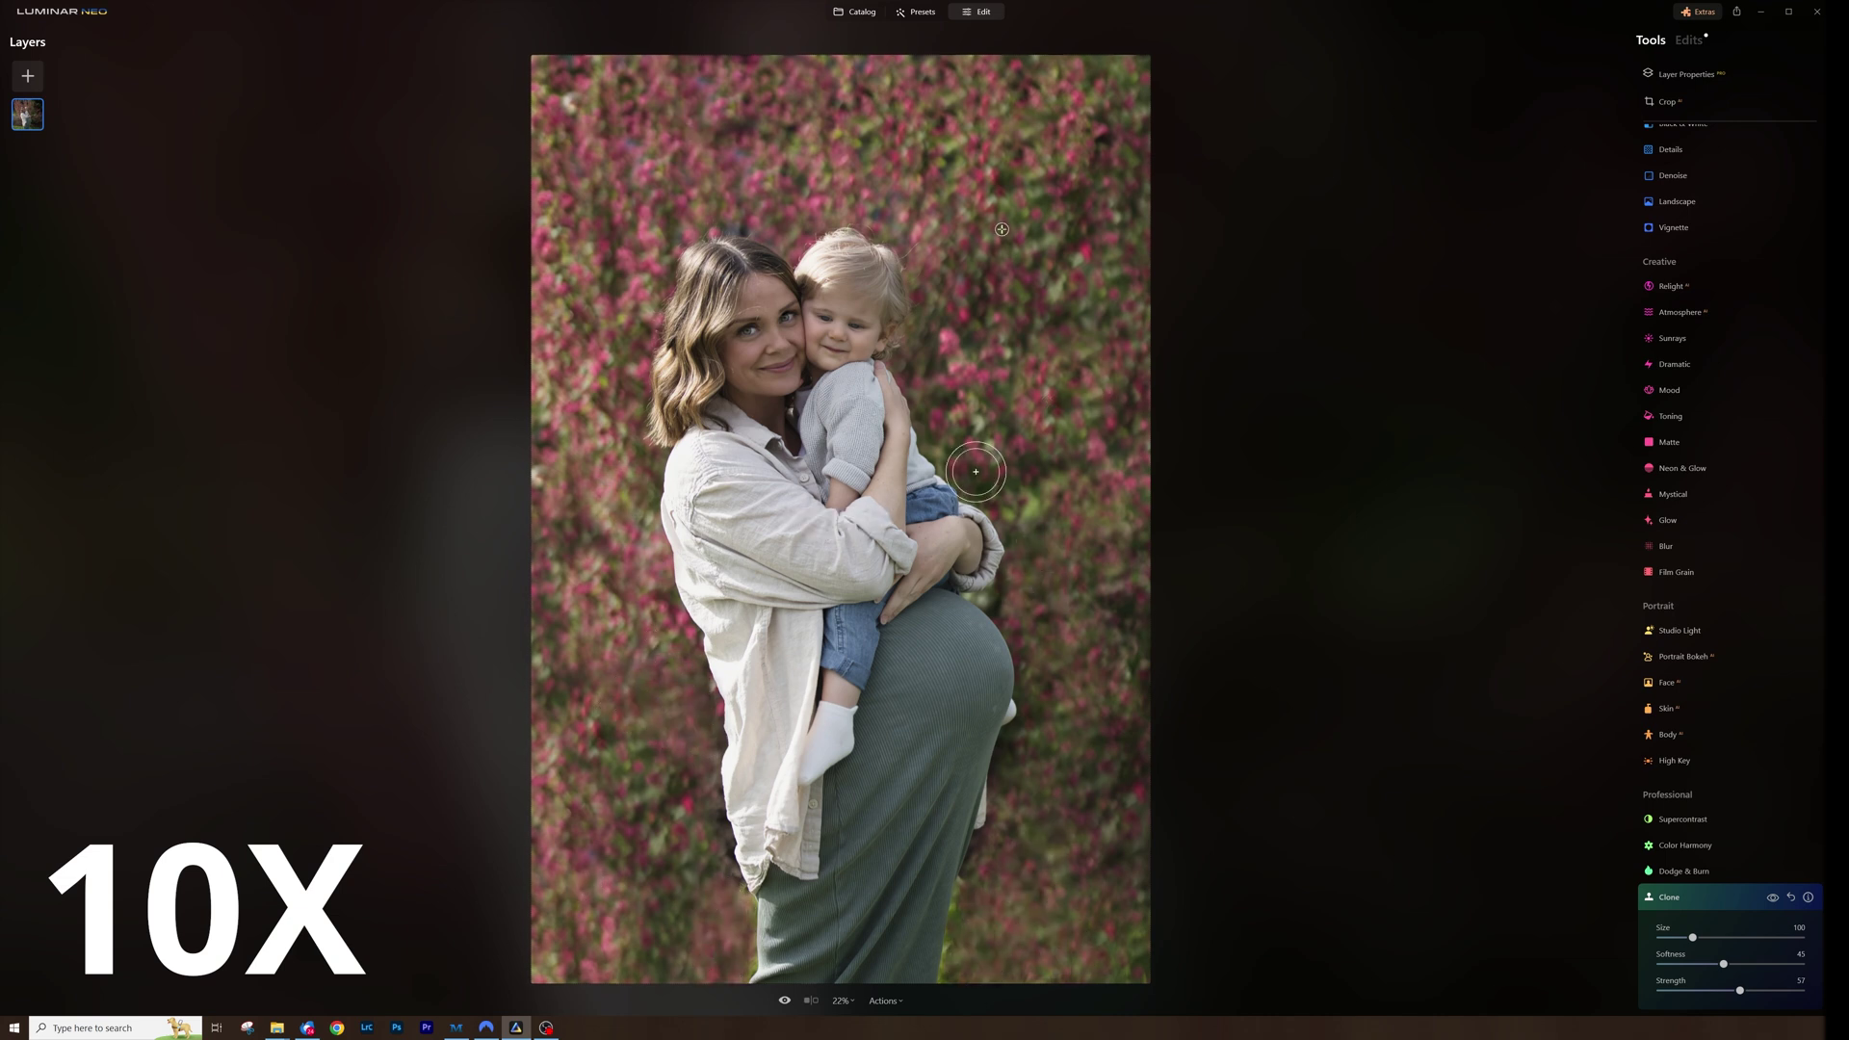
{"action": "key", "text": "ctrl+plus"}
{"action": "key", "text": "ctrl+plus"}
{"action": "left_click", "coordinate": [1101, 495]}
{"action": "key", "text": "ctrl+minus"}
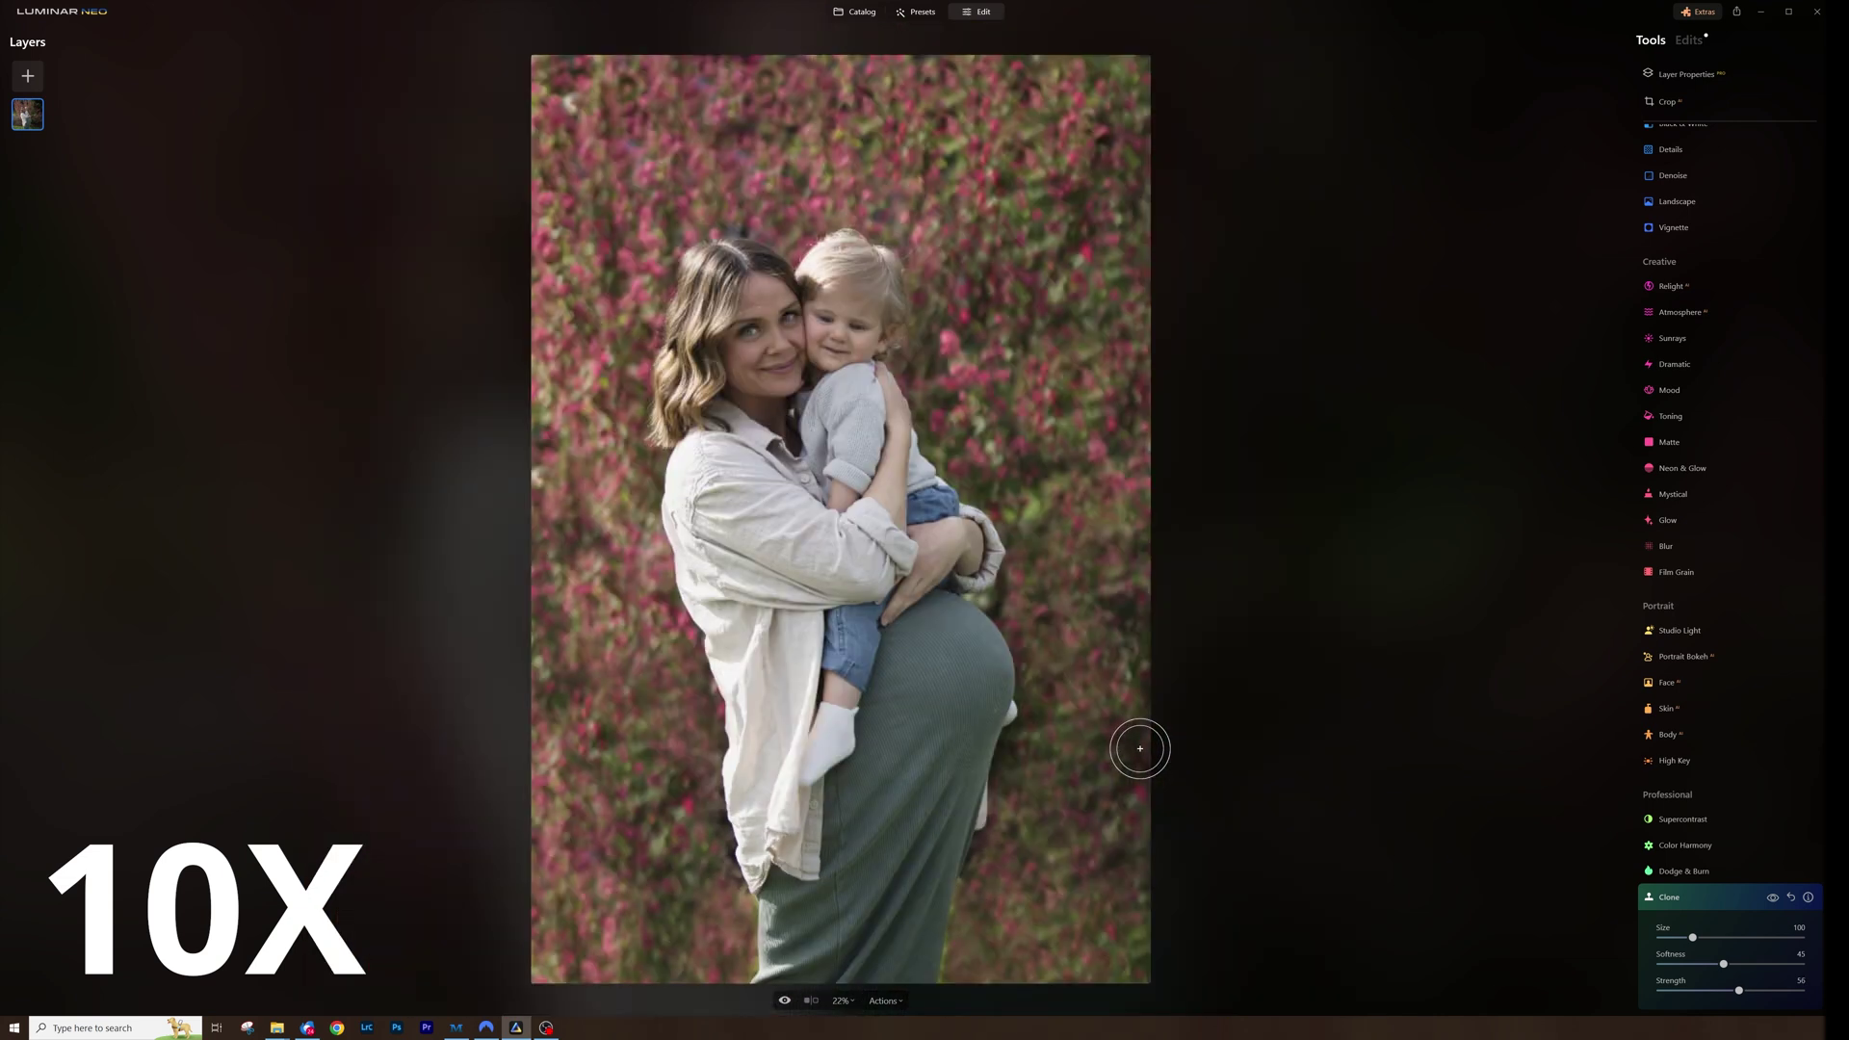
{"action": "left_click", "coordinate": [880, 467]}
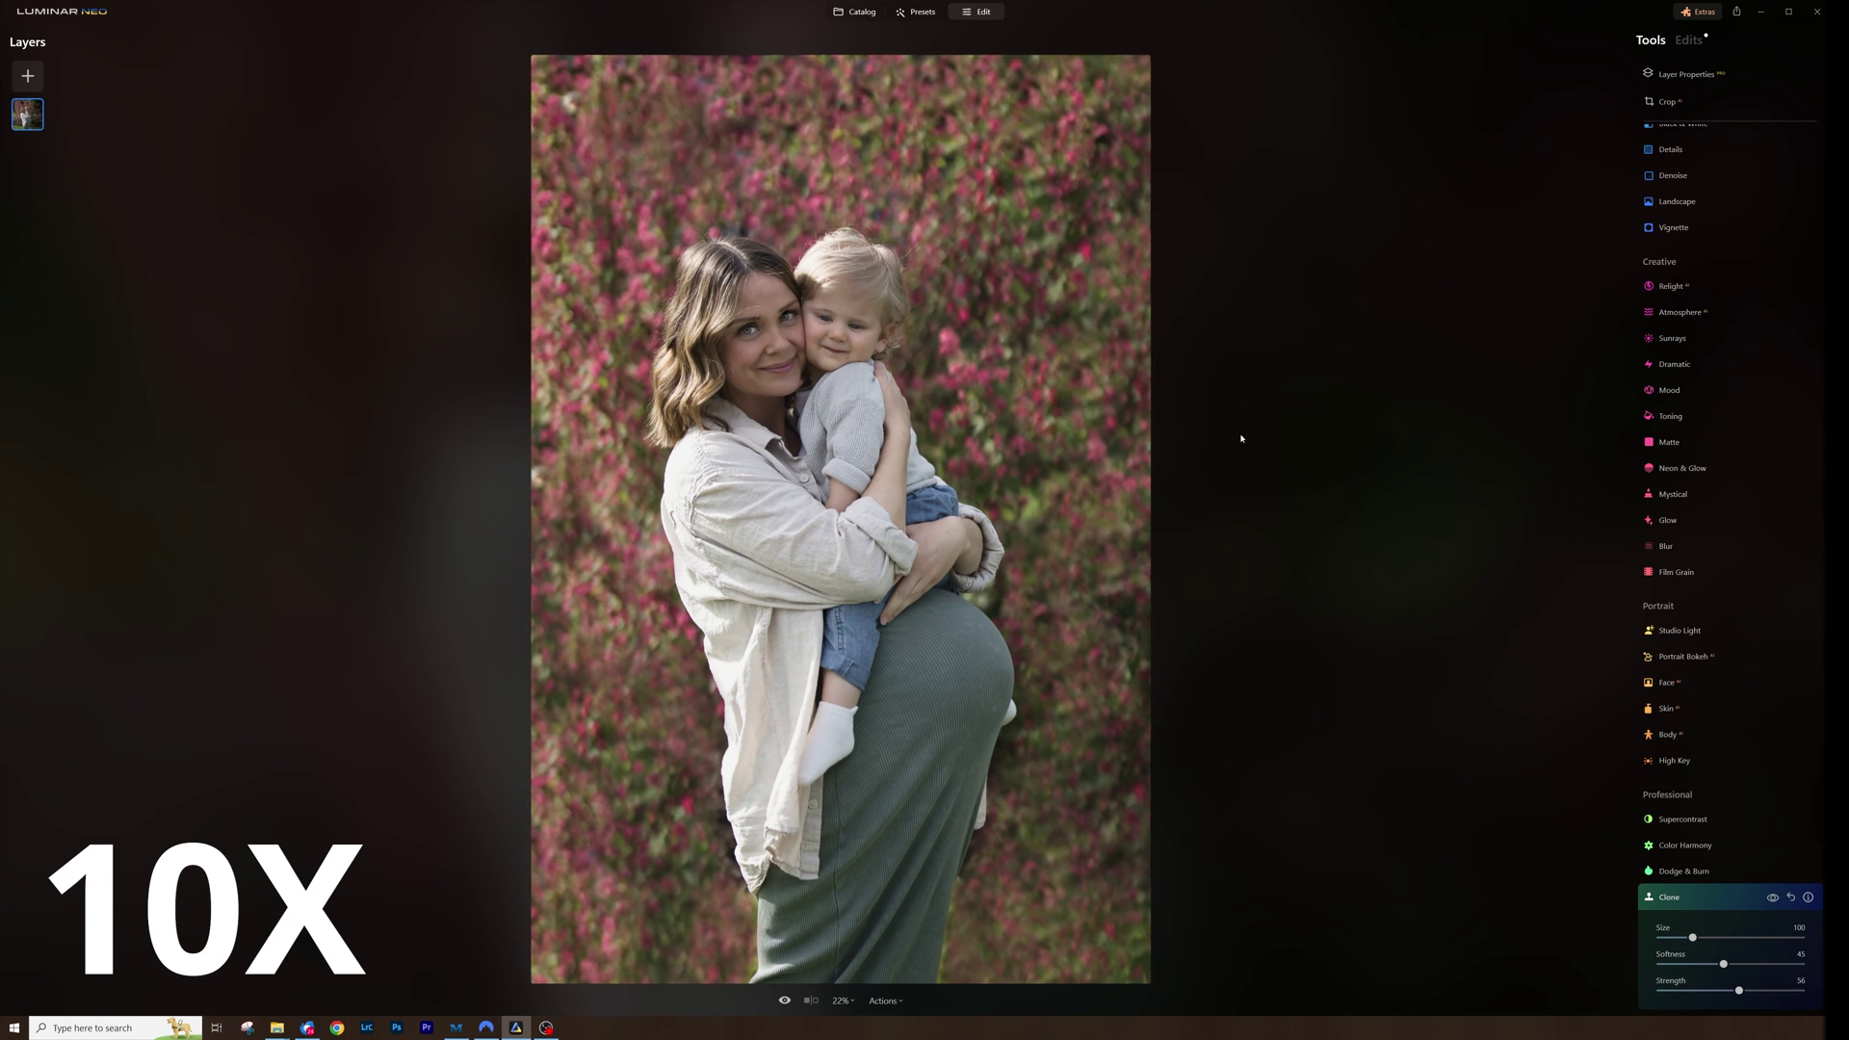
{"action": "left_click", "coordinate": [996, 447]}
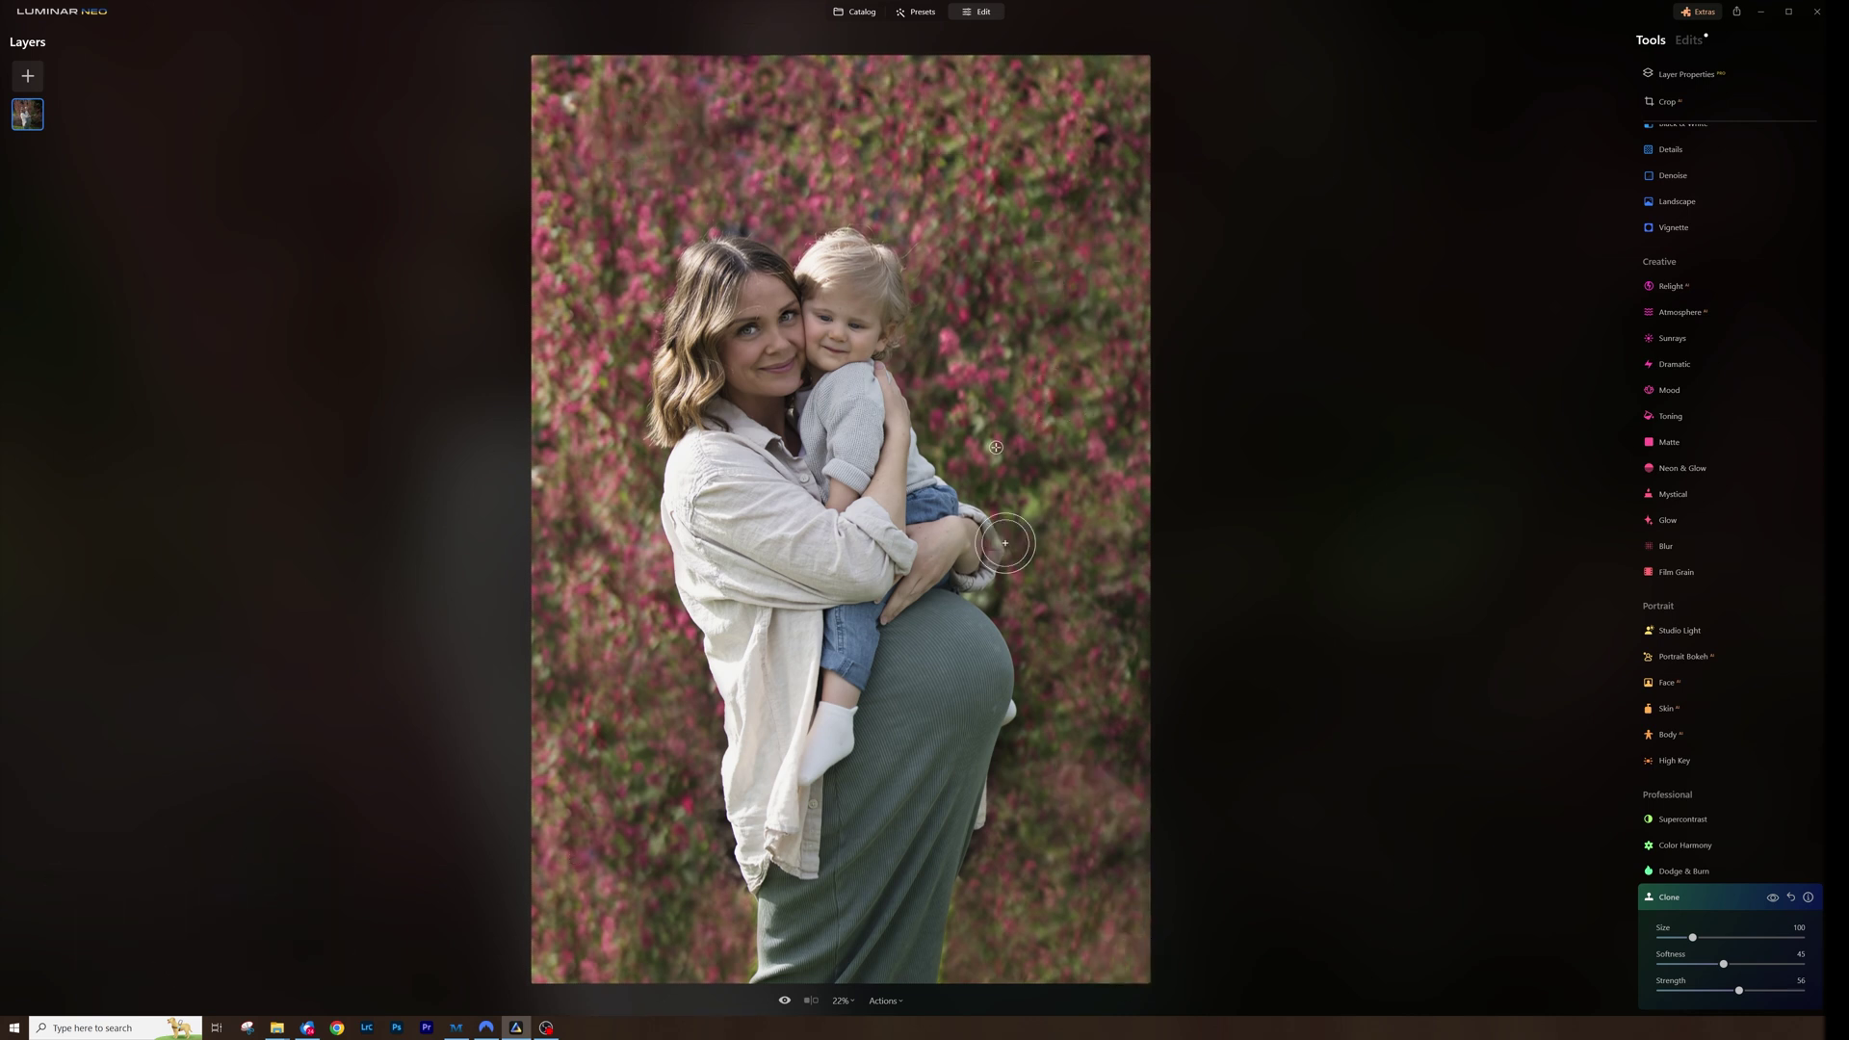
{"action": "left_click", "coordinate": [784, 1001]}
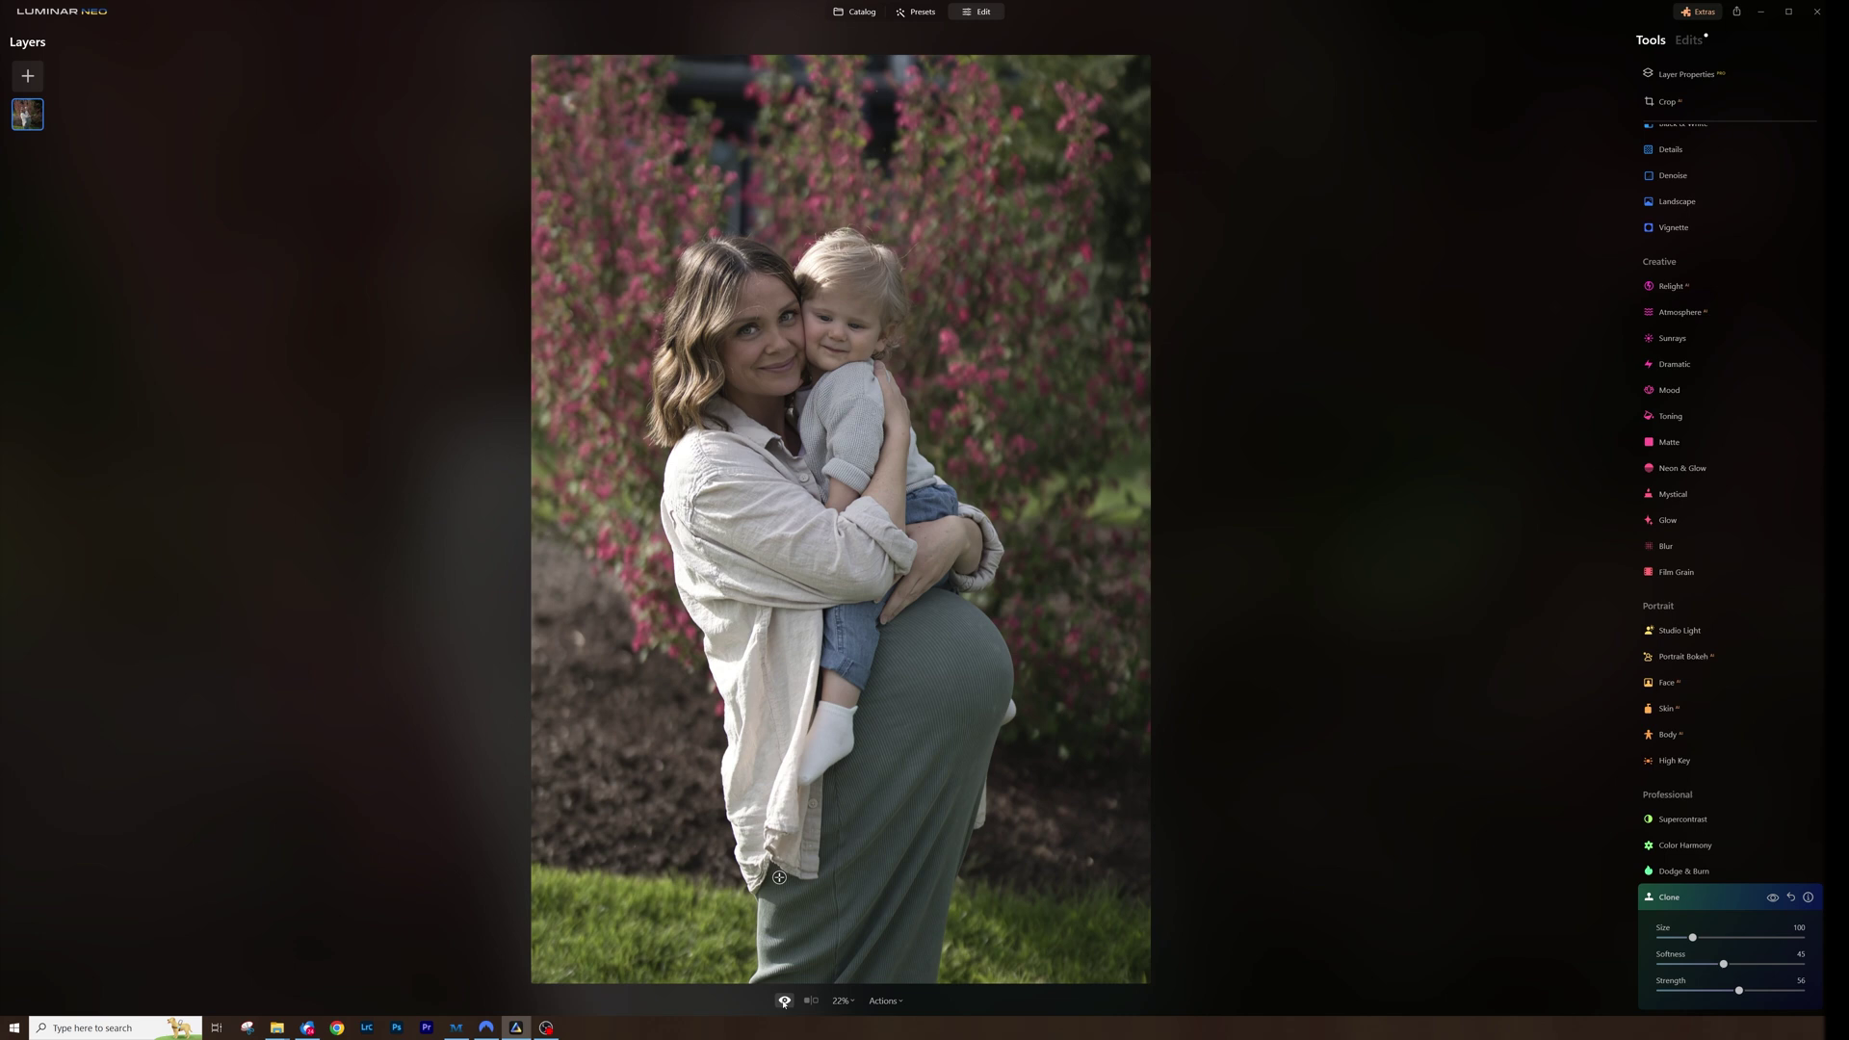
{"action": "left_click", "coordinate": [784, 1000]}
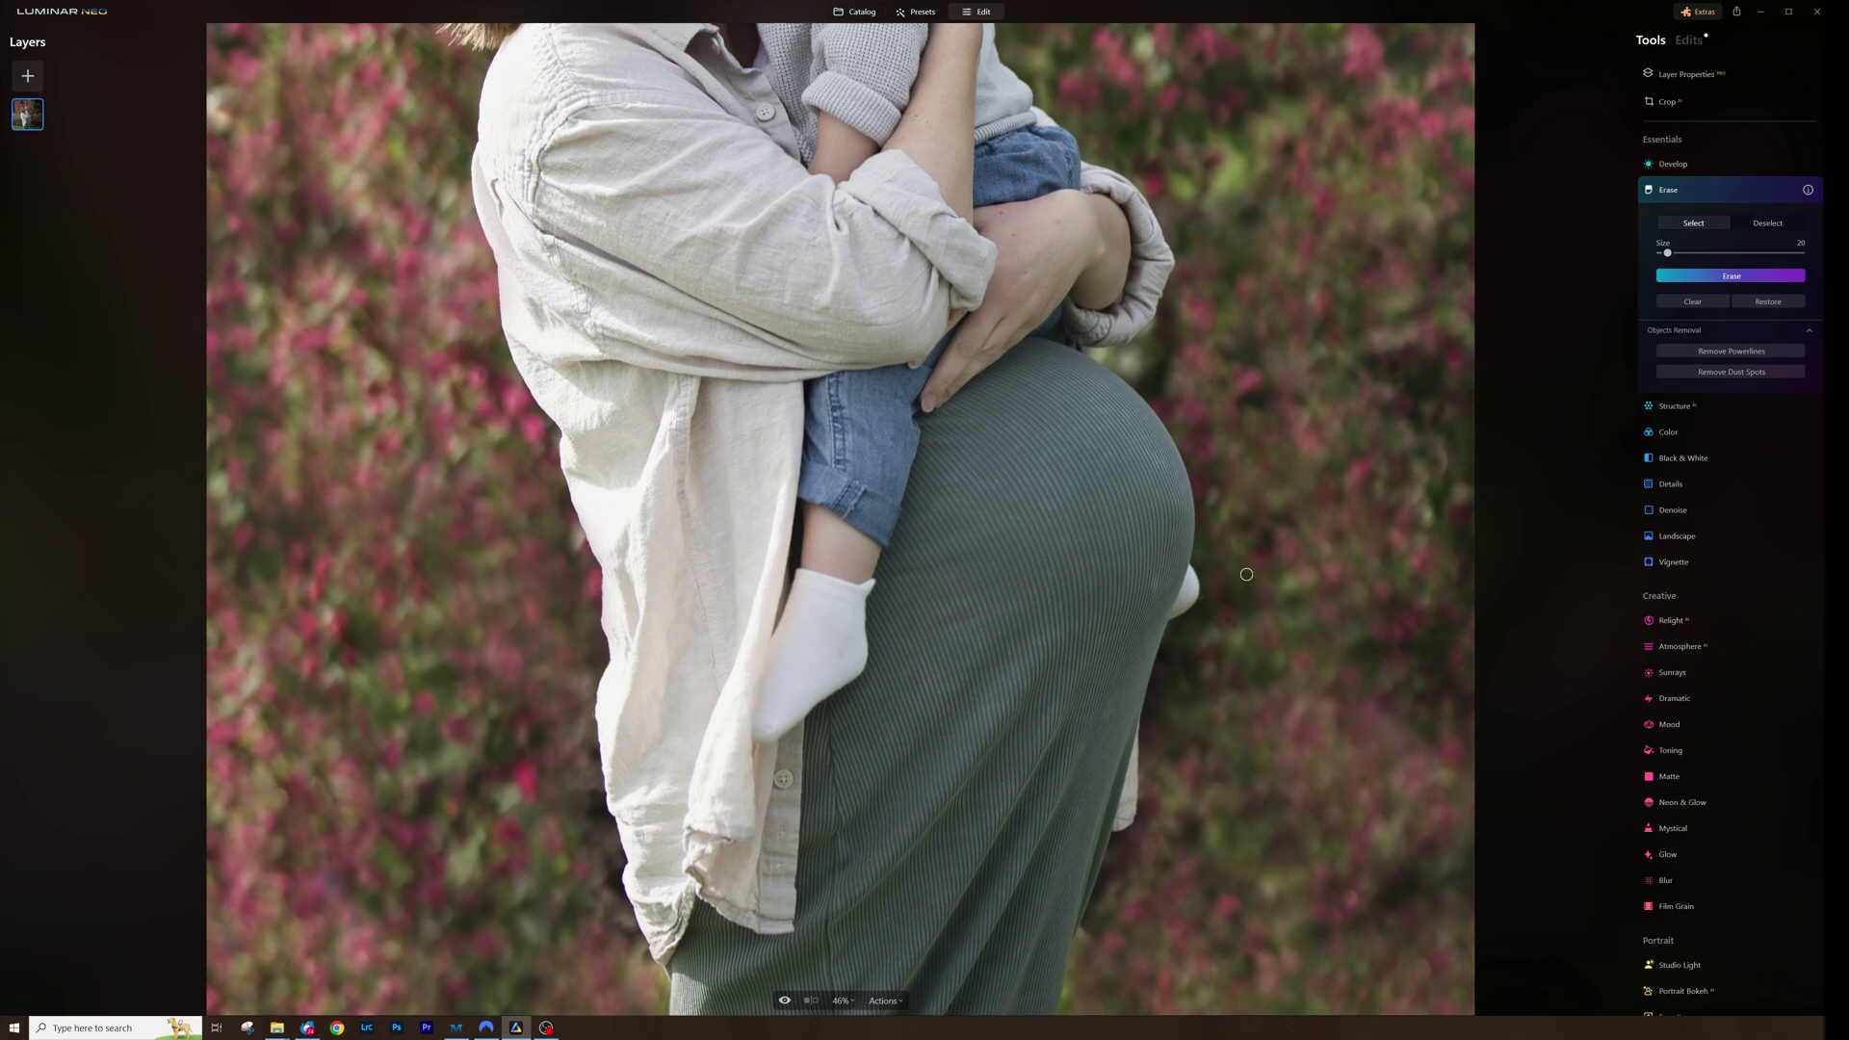
Erase the foot and shirt edge showing behind the skirt, along with the skin spots on the hand, arm and faces, at brush Size 20.
{"action": "left_click_drag", "start_coordinate": [1192, 569], "coordinate": [1172, 614]}
{"action": "left_click_drag", "start_coordinate": [1141, 732], "coordinate": [1127, 780]}
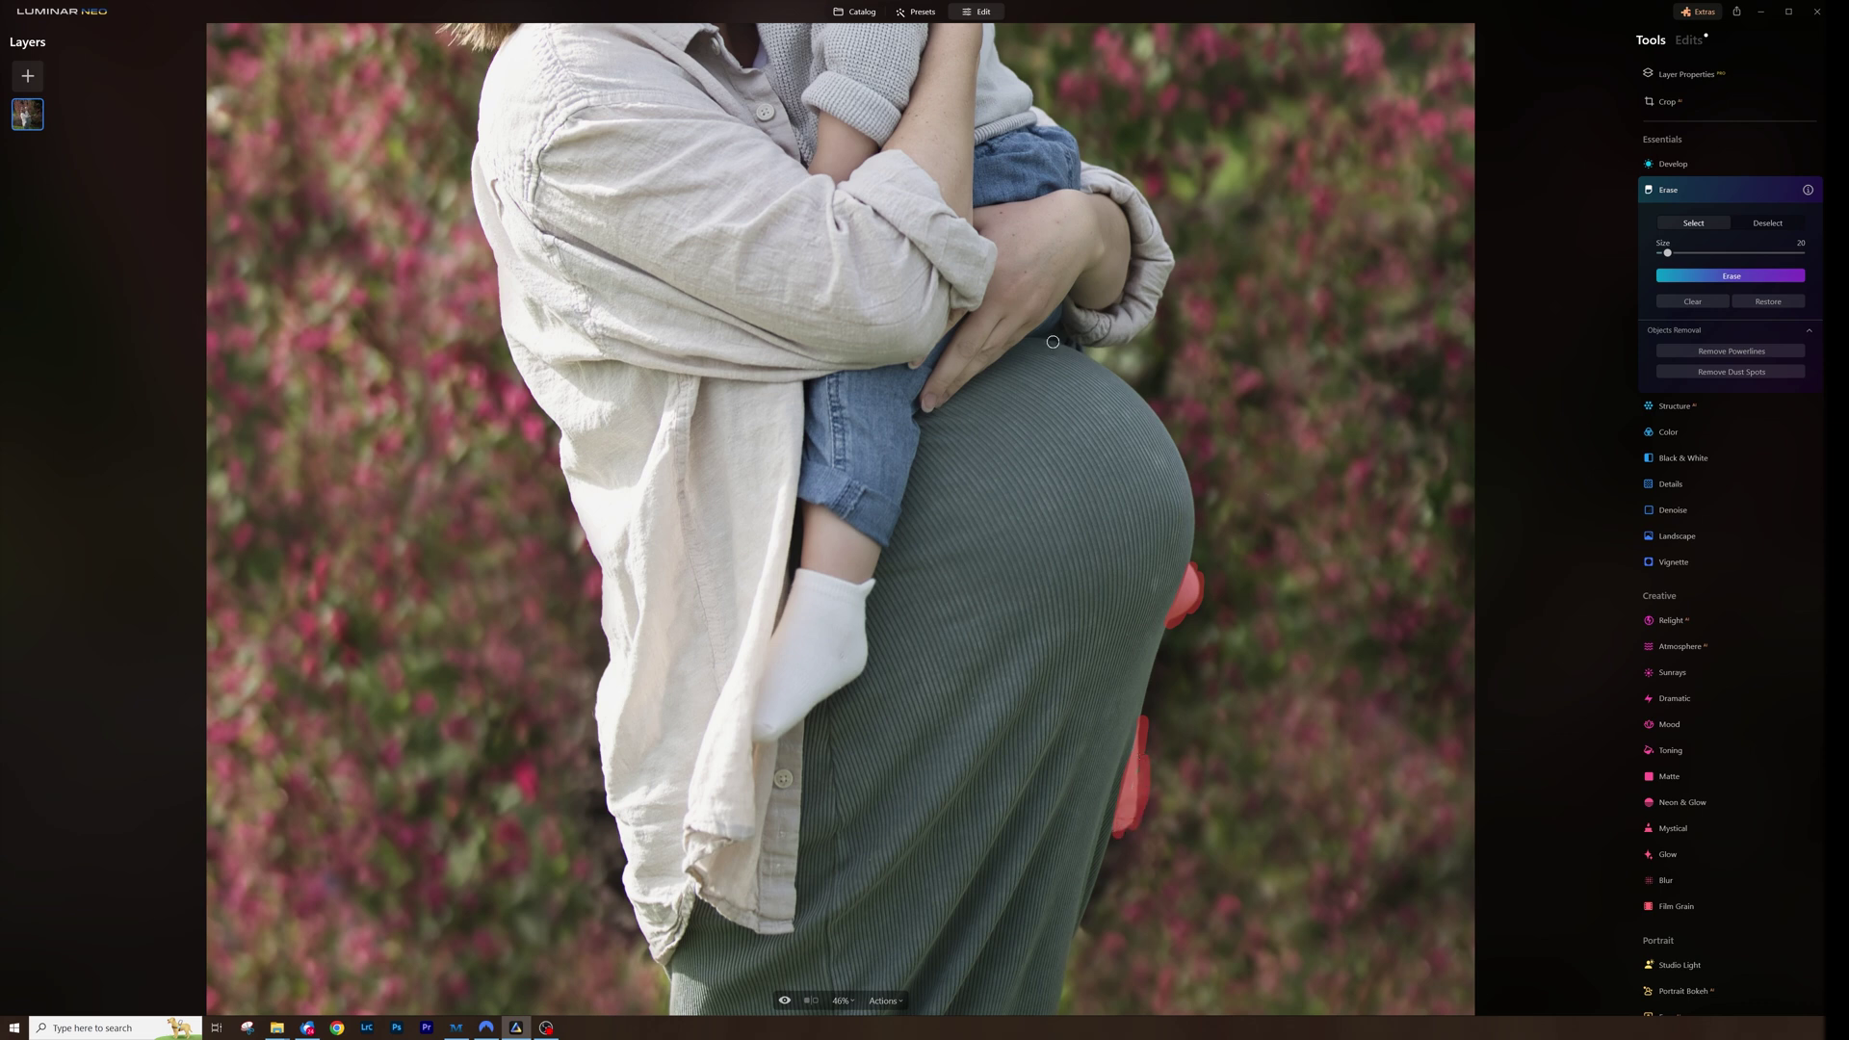
{"action": "scroll", "coordinate": [994, 227], "scroll_direction": "up", "scroll_amount": 2}
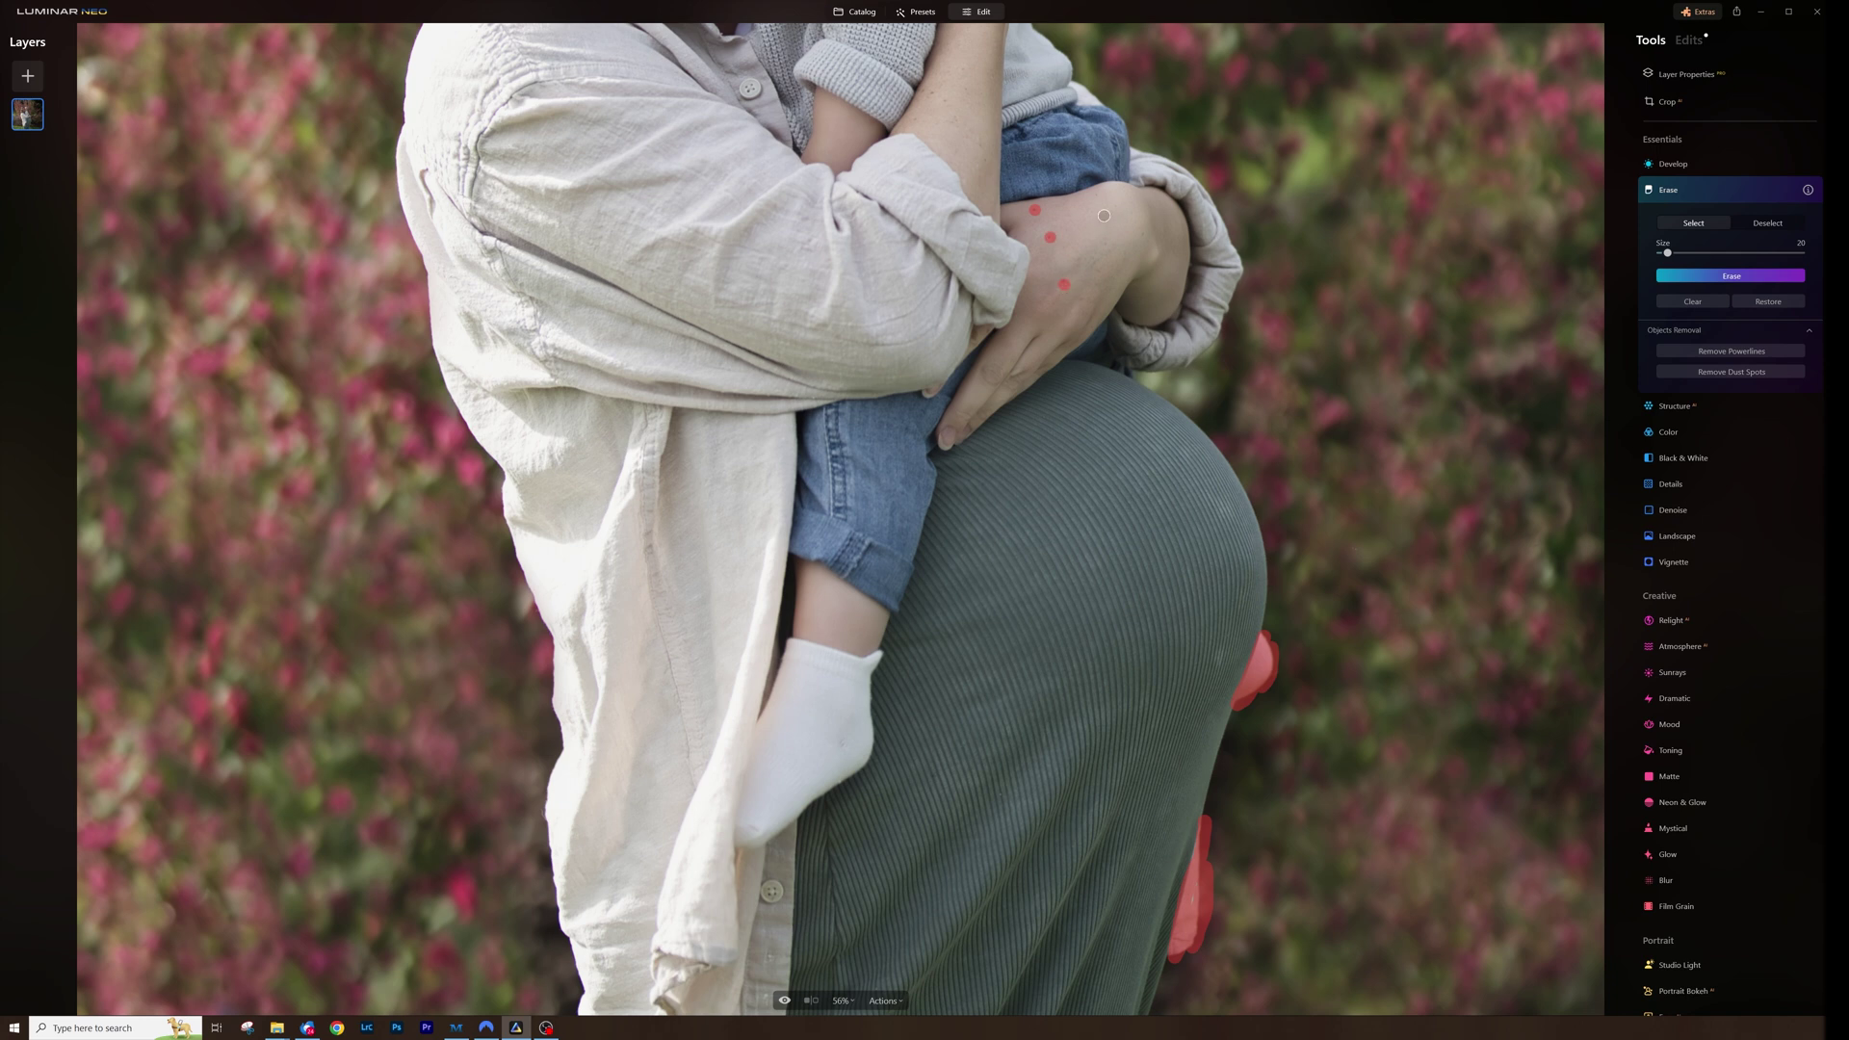
{"action": "scroll", "coordinate": [1017, 201], "scroll_direction": "down", "scroll_amount": 4}
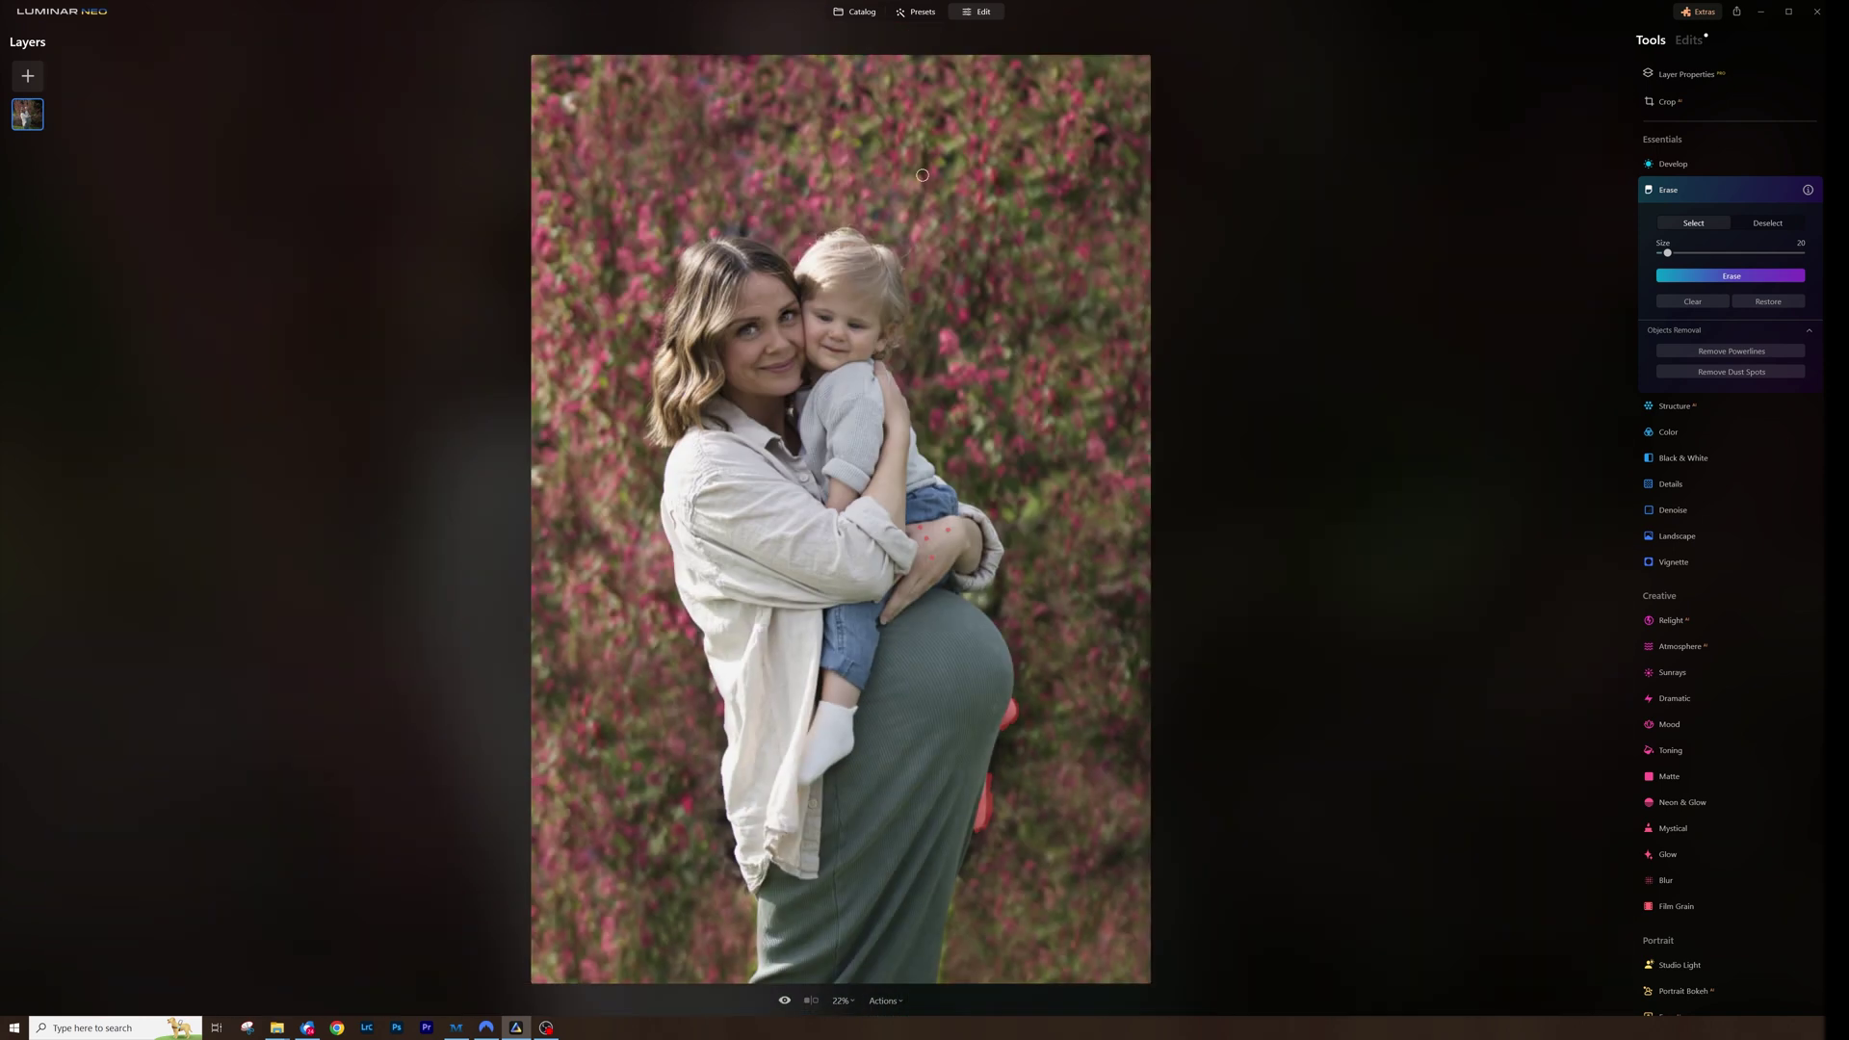
{"action": "scroll", "coordinate": [807, 264], "scroll_direction": "up", "scroll_amount": 2}
{"action": "scroll", "coordinate": [807, 264], "scroll_direction": "up", "scroll_amount": 3}
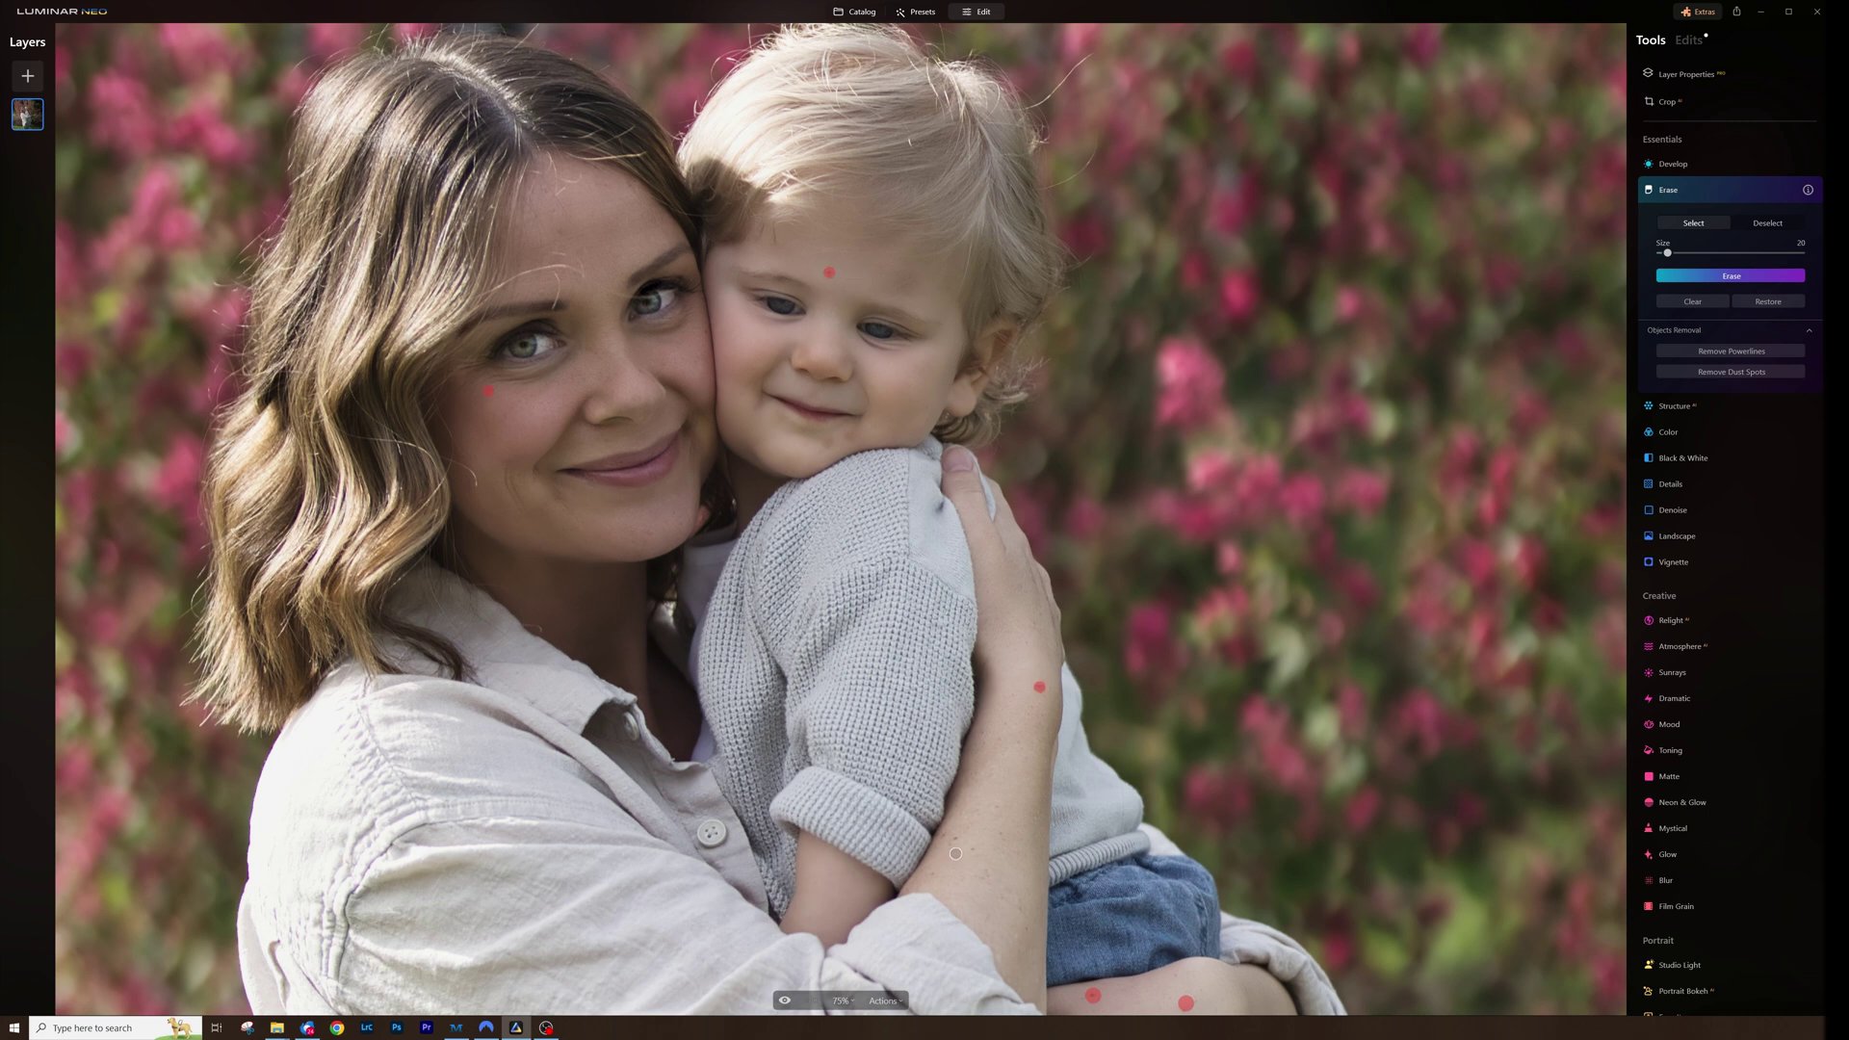
{"action": "scroll", "coordinate": [1163, 869], "scroll_direction": "down", "scroll_amount": 5}
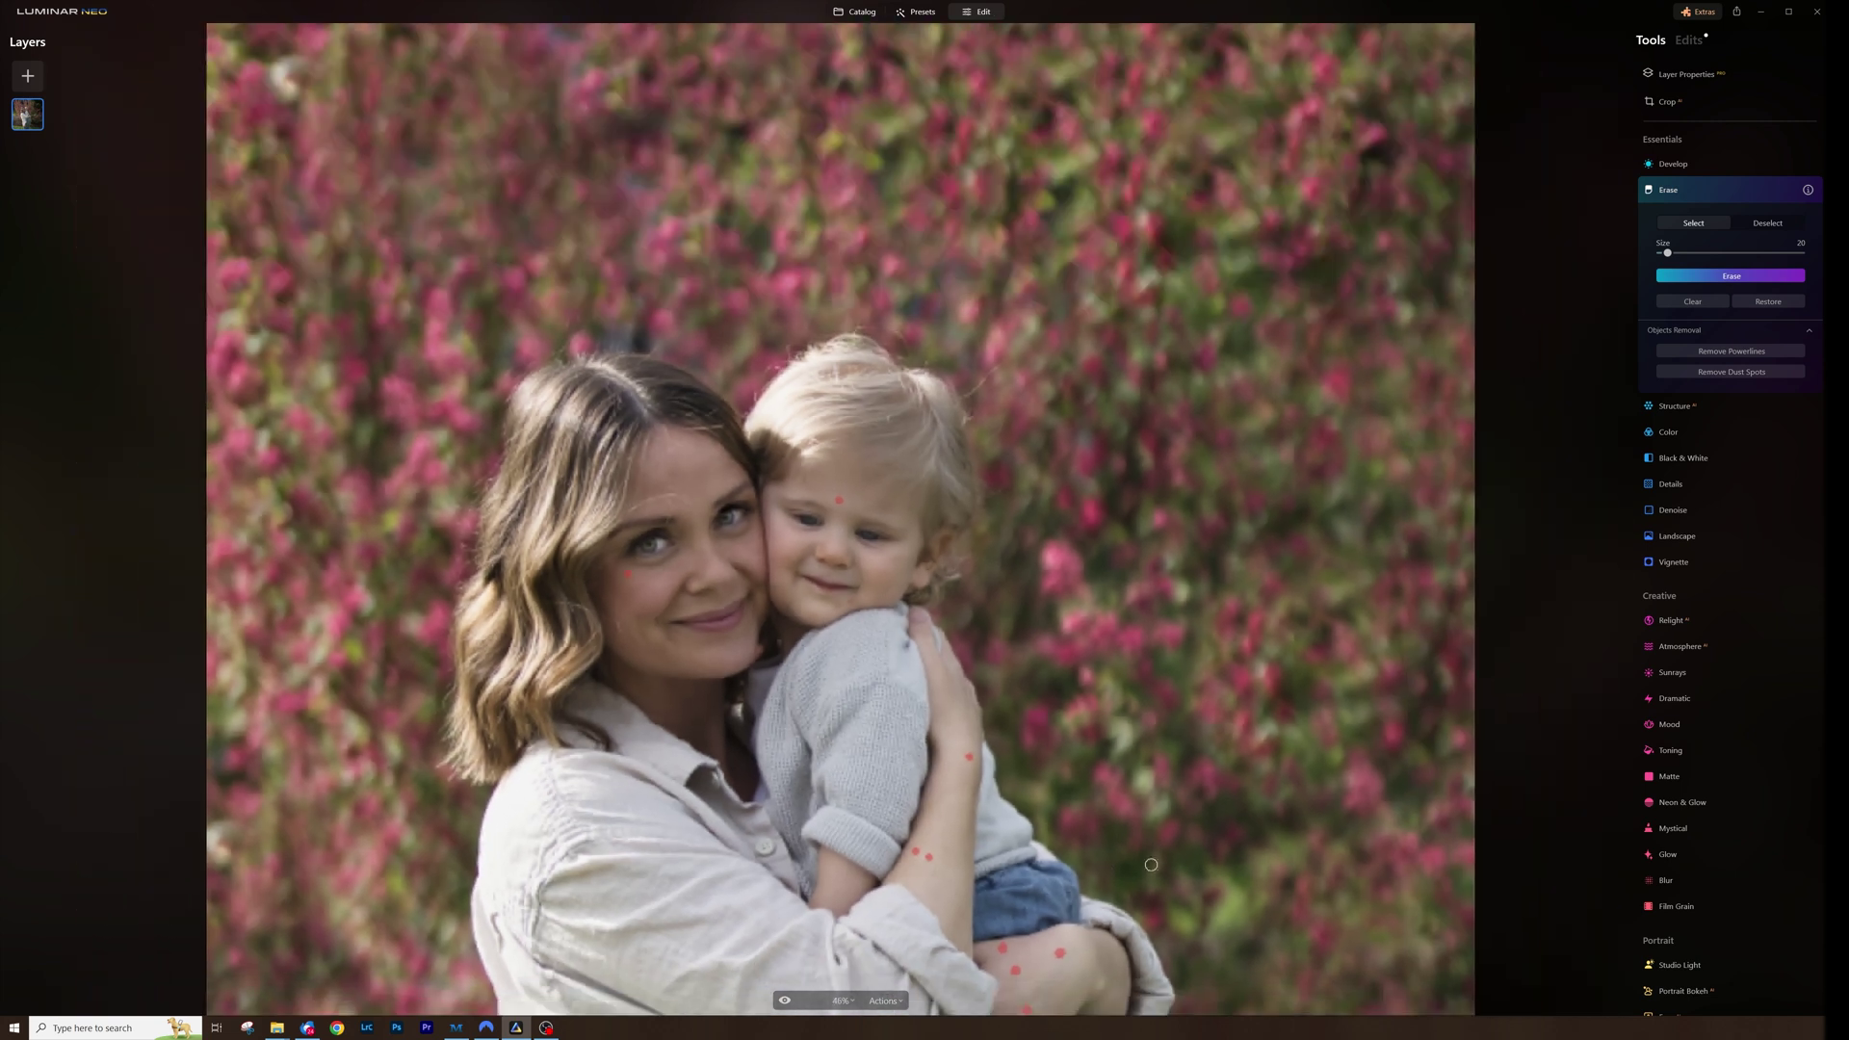
{"action": "left_click", "coordinate": [1744, 279]}
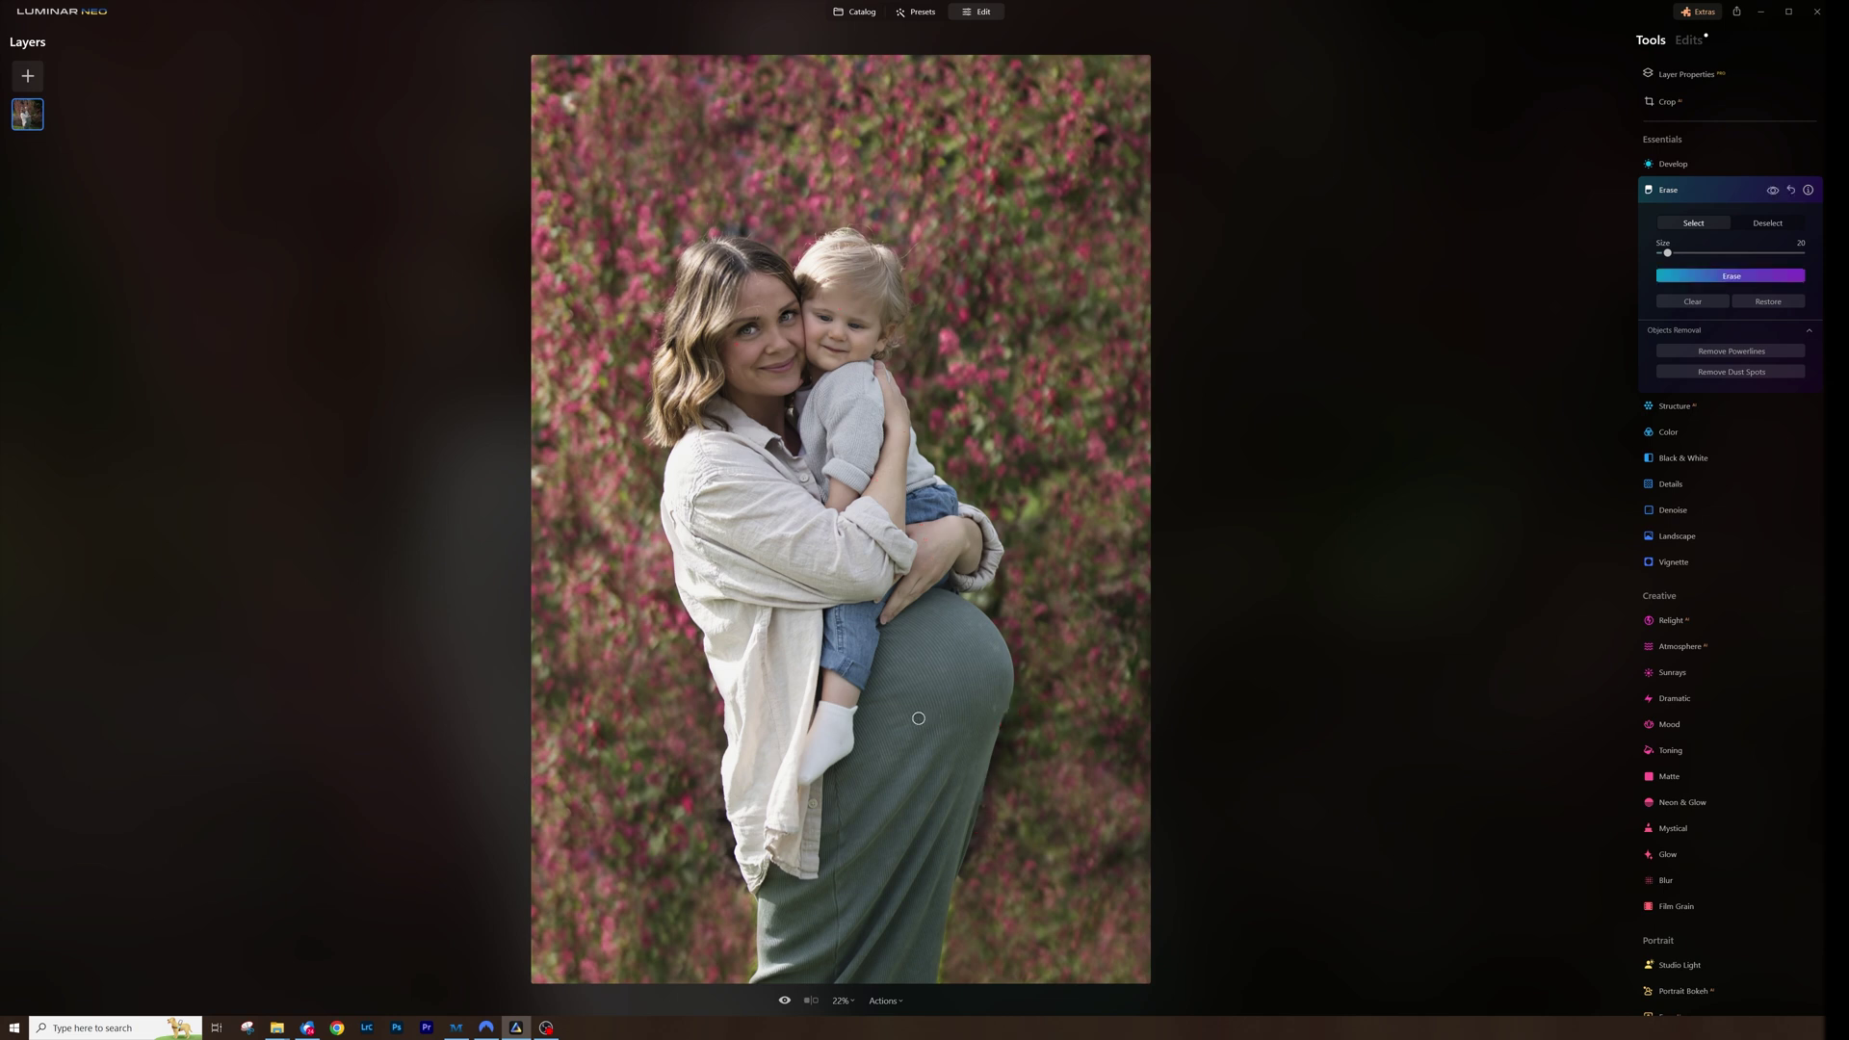
Return to the Clone tool for the skirt's back edge and set its Size to 53 and Strength to 43.
{"action": "scroll", "coordinate": [990, 818], "scroll_direction": "up", "scroll_amount": 3}
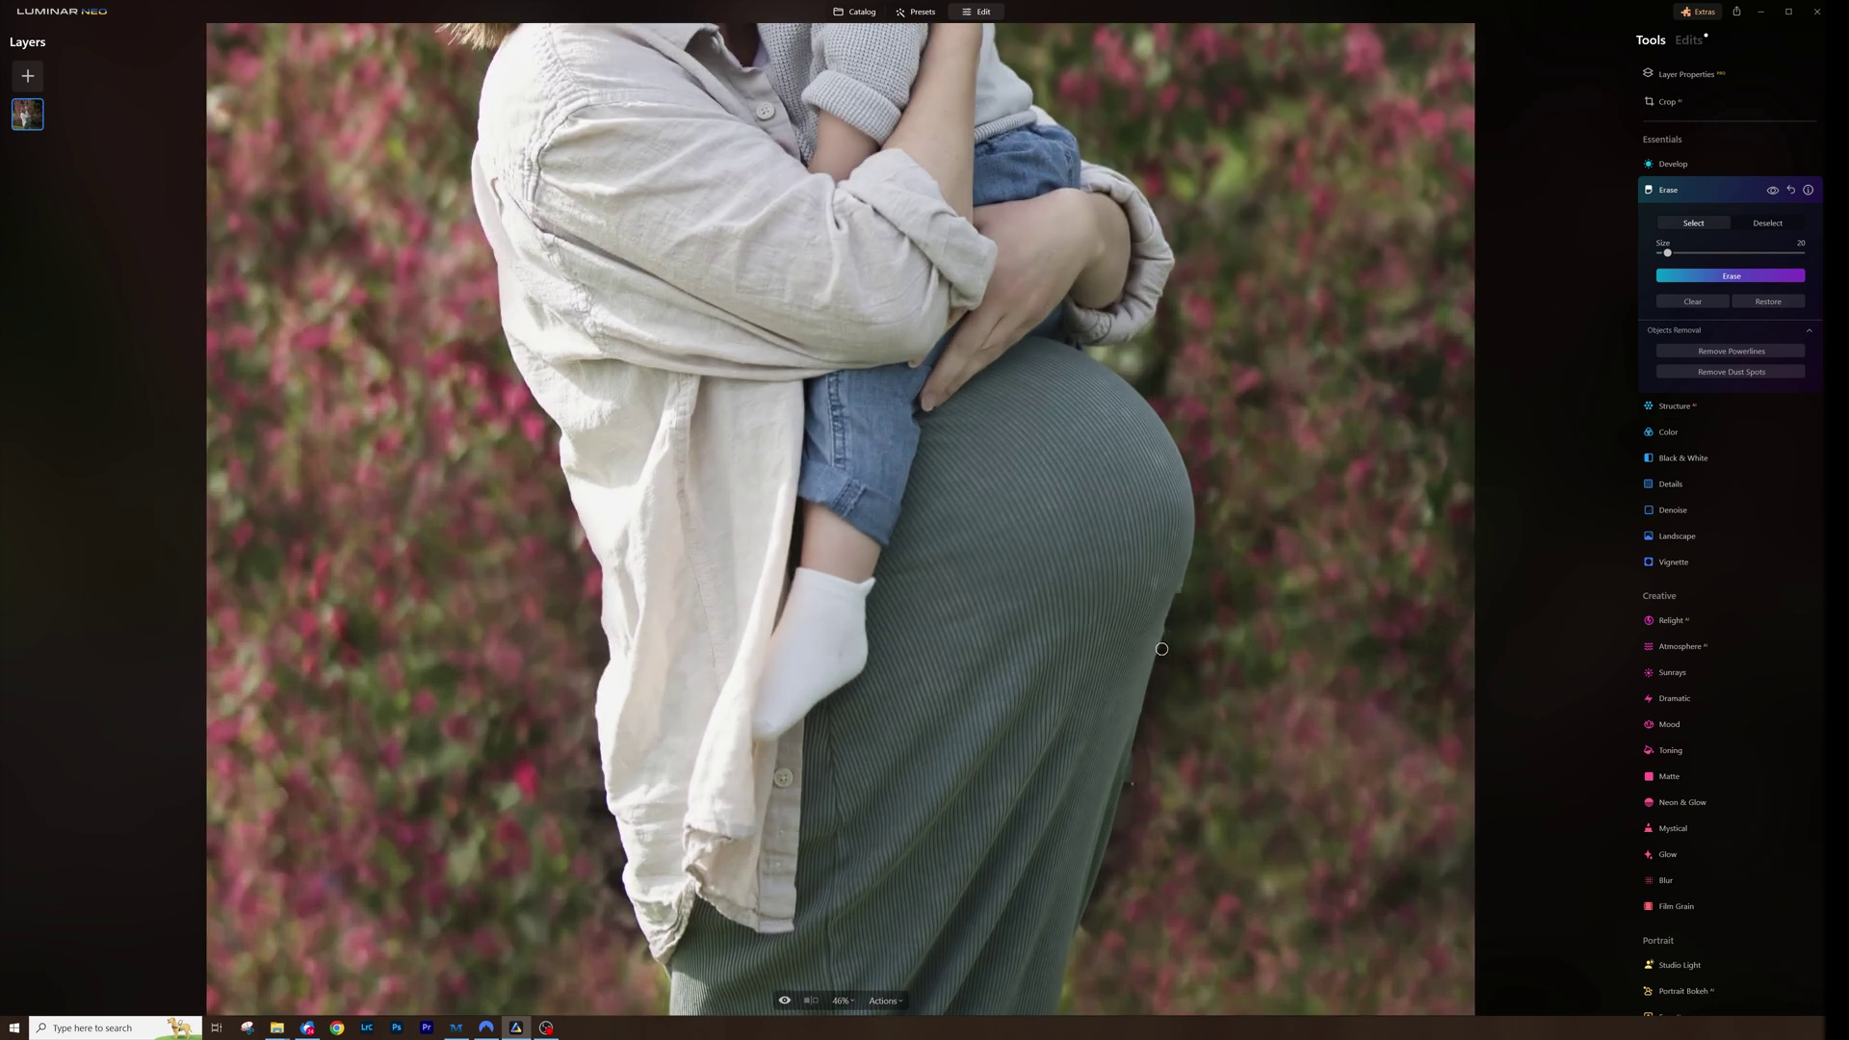
{"action": "scroll", "coordinate": [1680, 907], "scroll_direction": "down", "scroll_amount": 3}
{"action": "left_click", "coordinate": [1676, 997]}
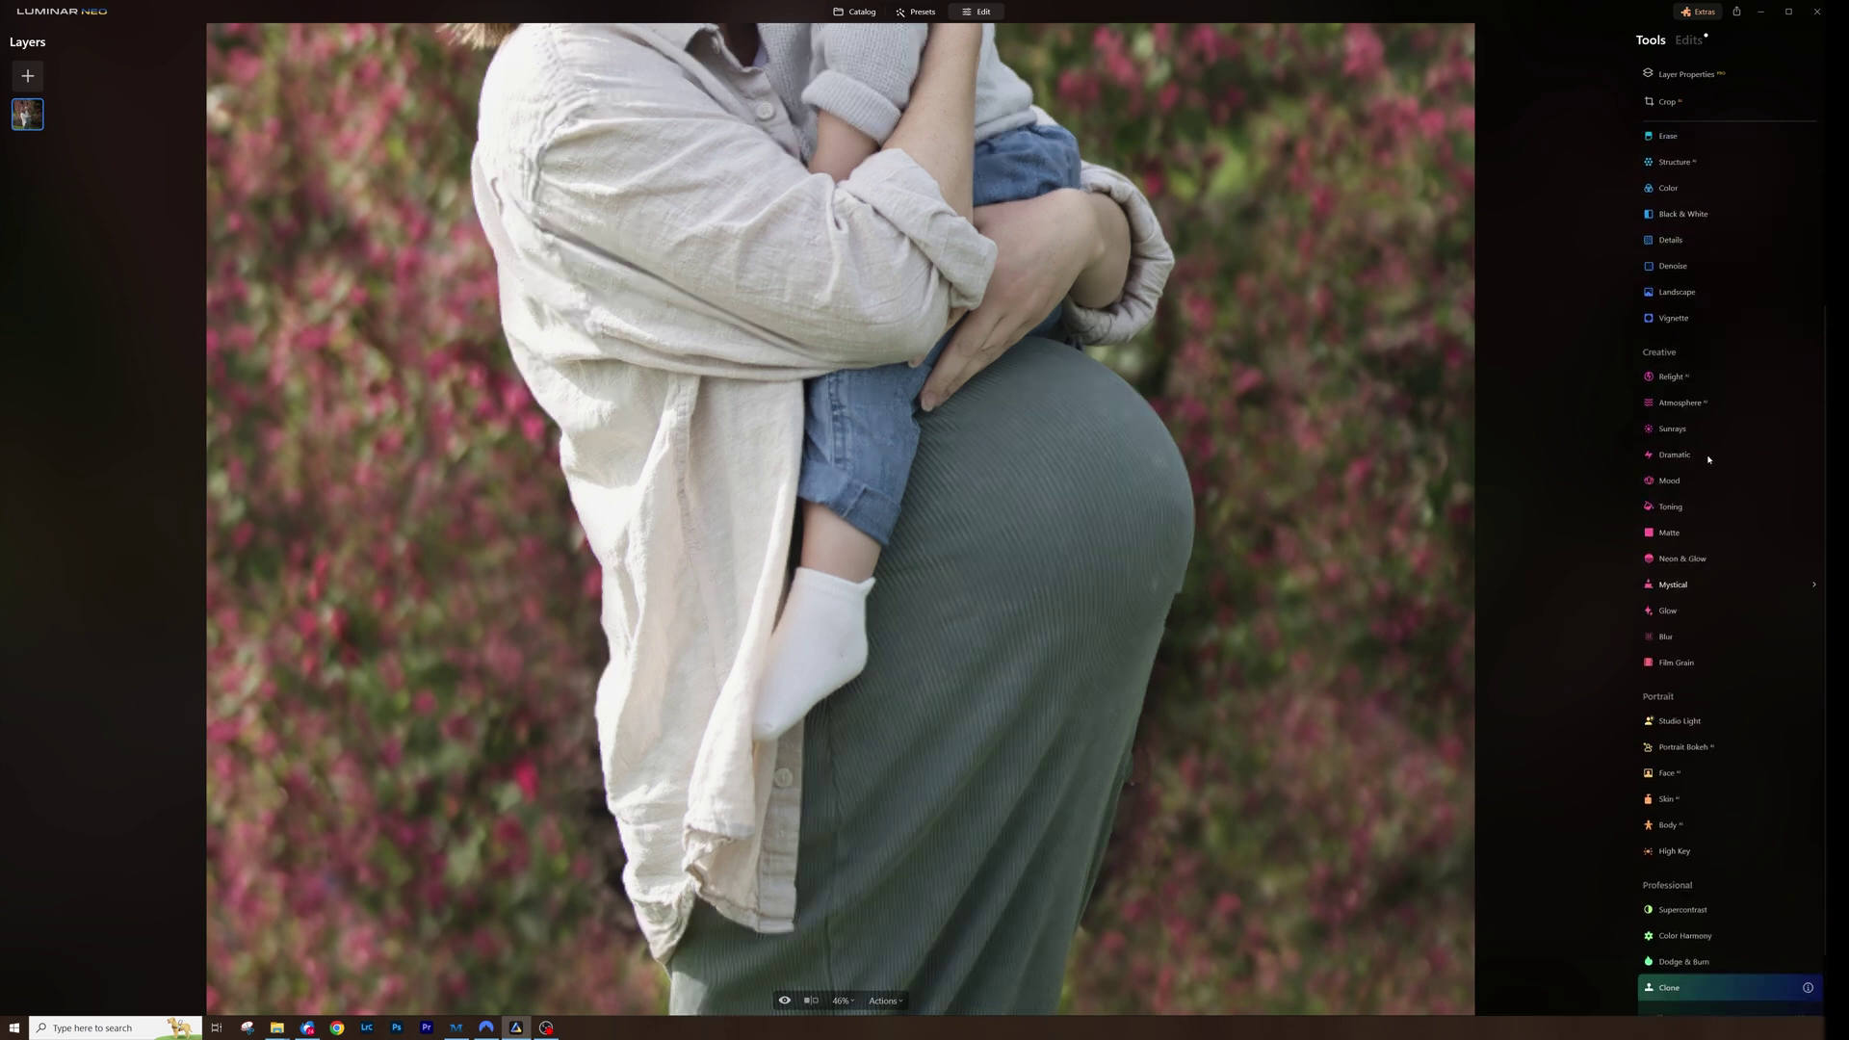
{"action": "left_click", "coordinate": [1152, 667]}
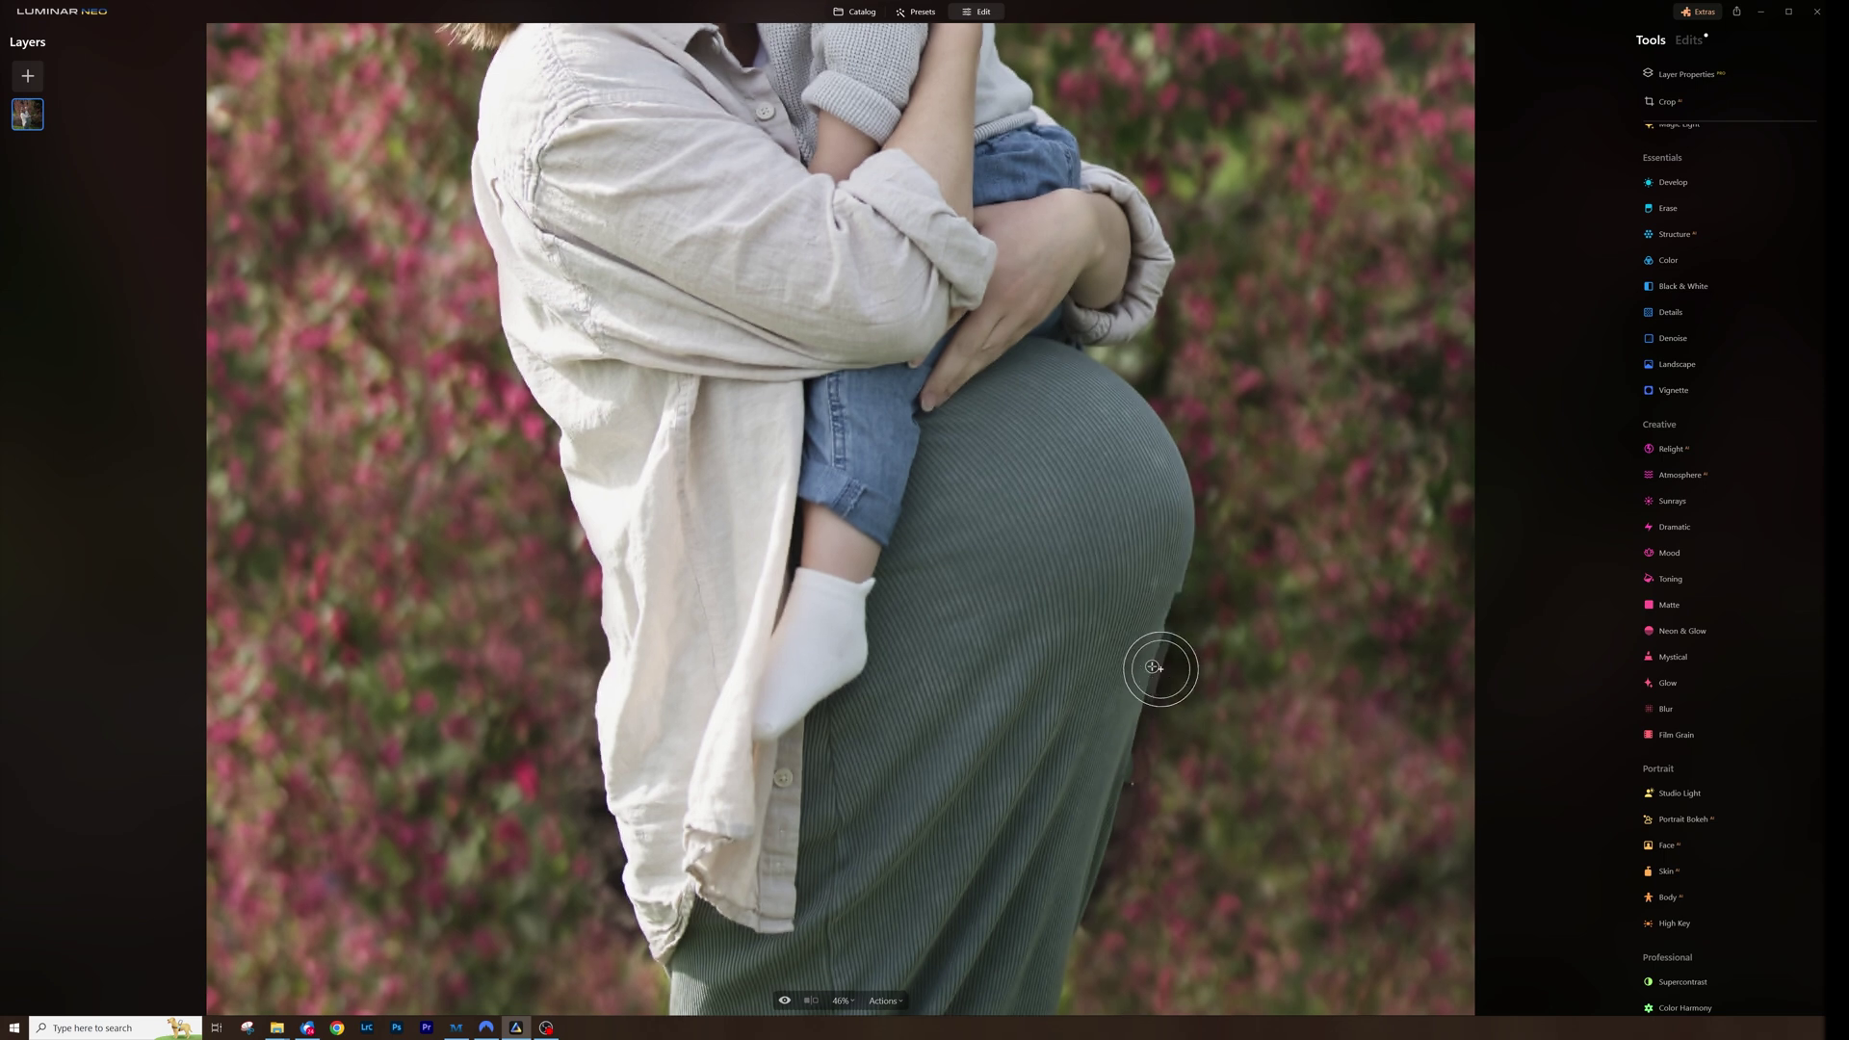
{"action": "scroll", "coordinate": [1734, 896], "scroll_direction": "down", "scroll_amount": 2}
{"action": "left_click_drag", "start_coordinate": [1701, 939], "coordinate": [1676, 938]}
{"action": "left_click_drag", "start_coordinate": [1740, 991], "coordinate": [1722, 992]}
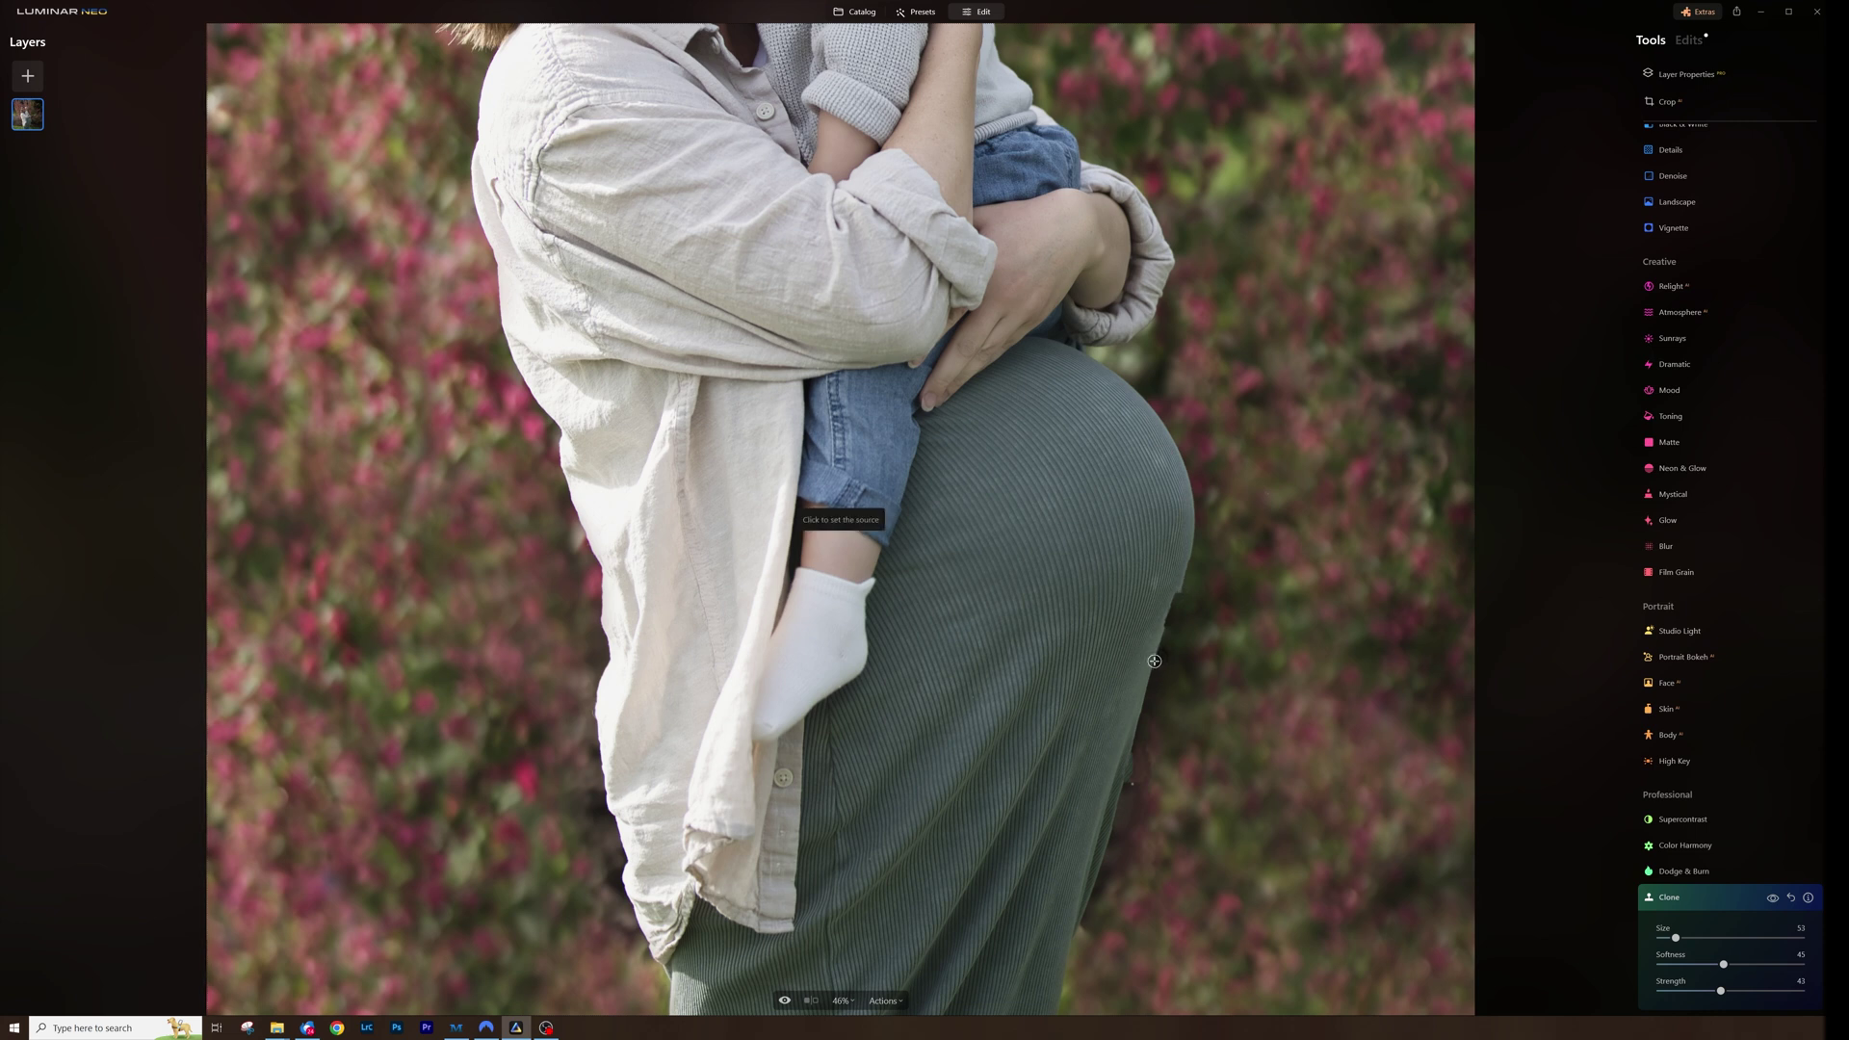
Raise the Clone Strength to 80 and clone away the leftover marks along the skirt's edge below the belly.
{"action": "left_click", "coordinate": [1166, 615]}
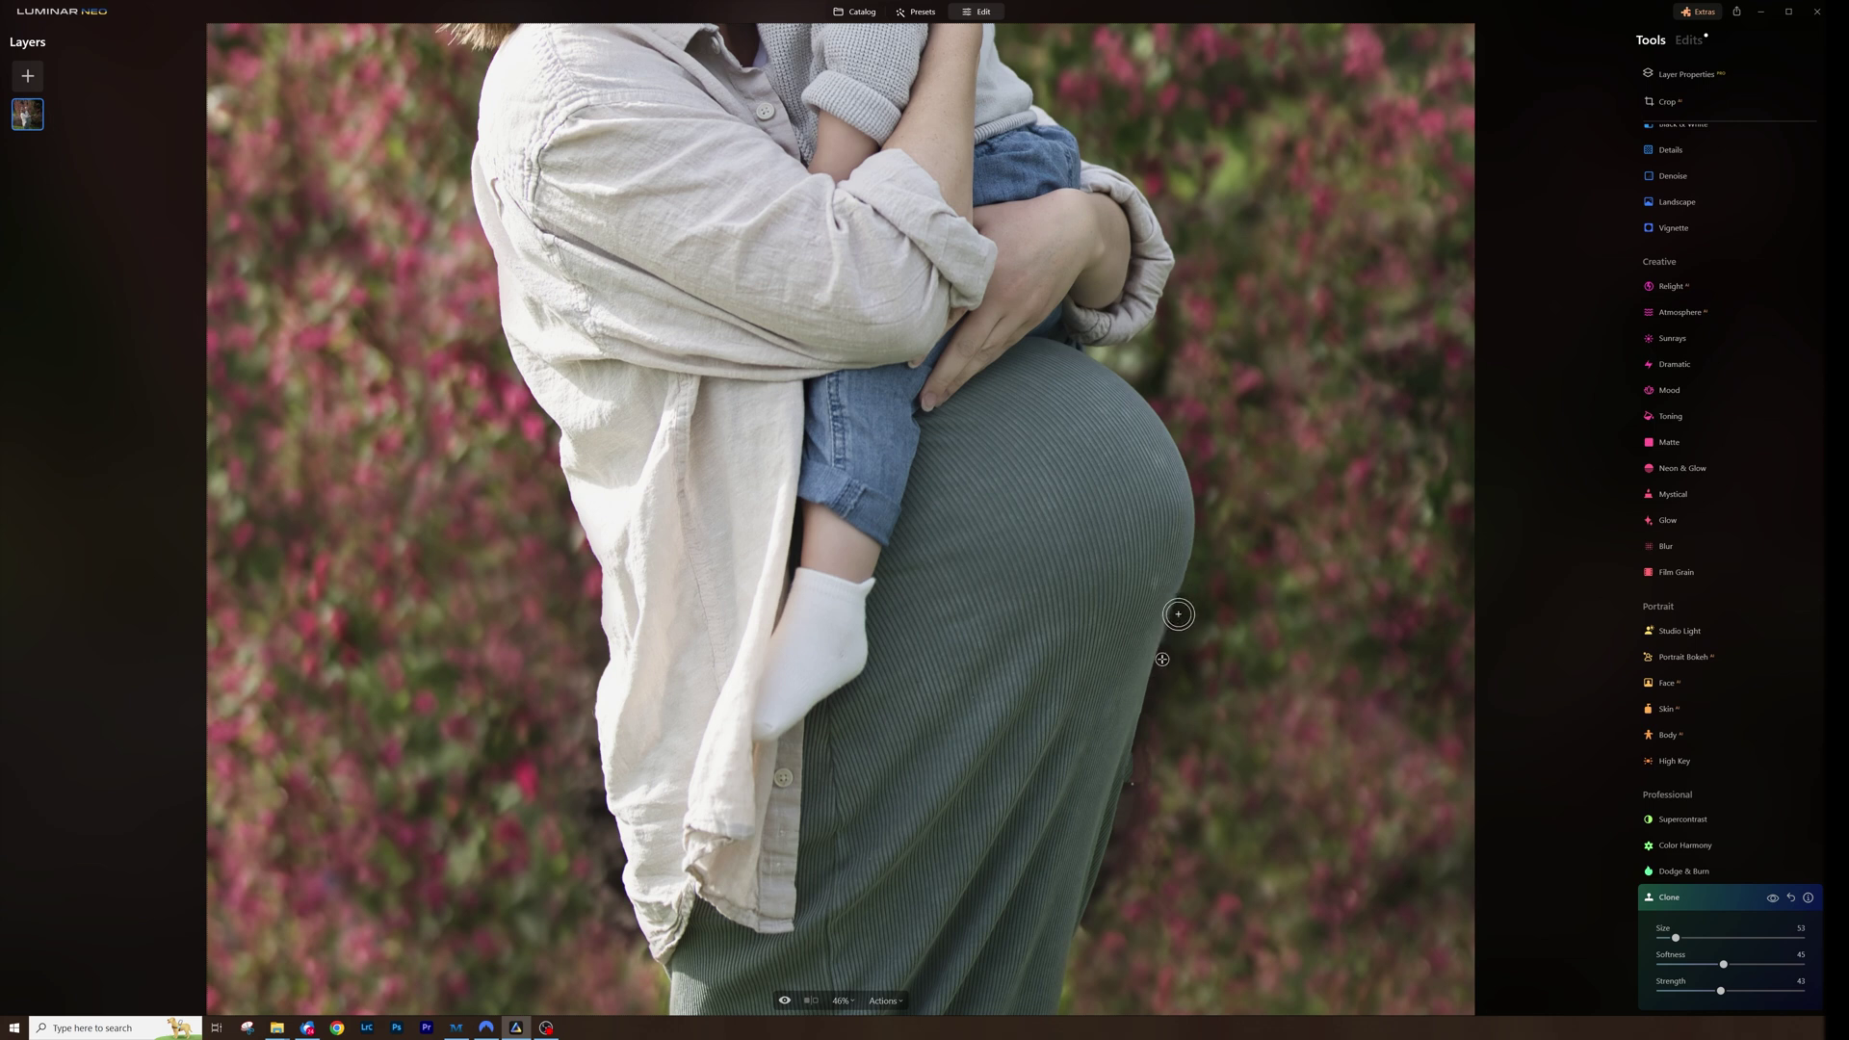
{"action": "left_click_drag", "start_coordinate": [1733, 995], "coordinate": [1774, 992]}
{"action": "left_click", "coordinate": [1172, 605]}
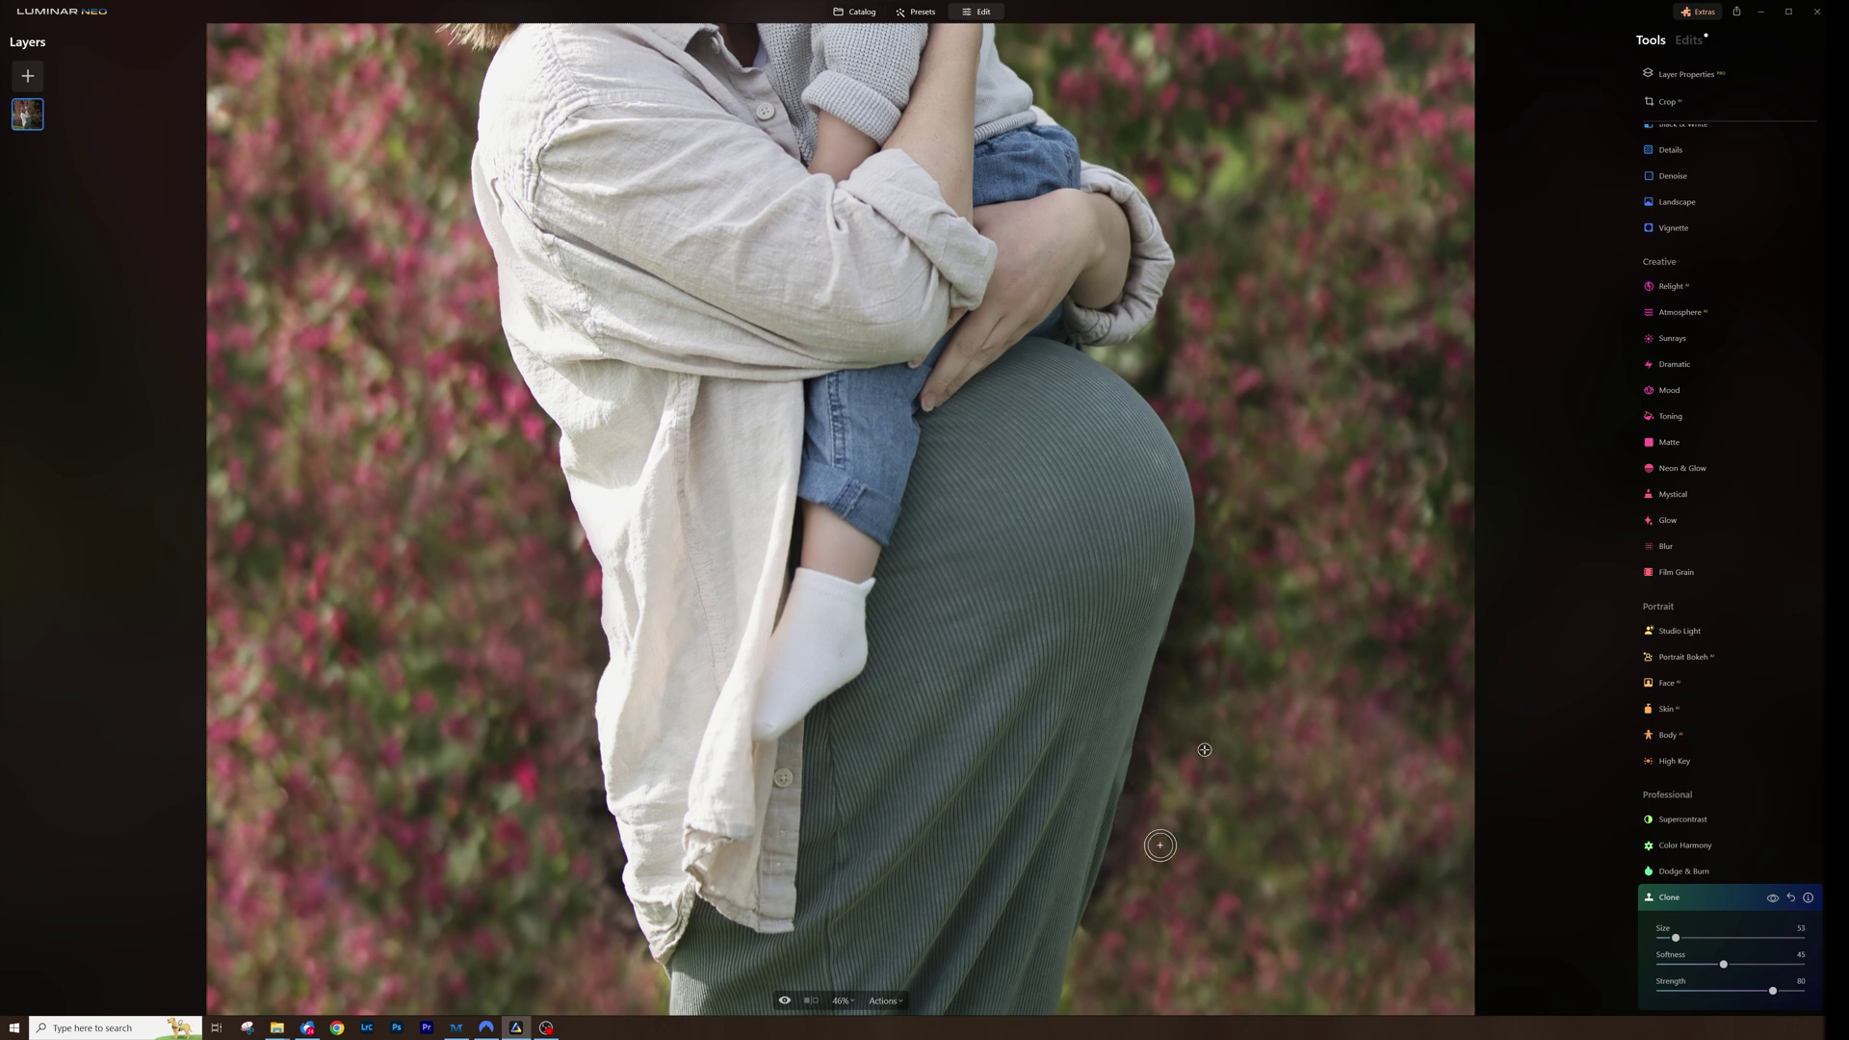
Sample clean flowers beside the skirt, lower the Clone Strength to 38 and blend the background along the skirt's edge below the belly.
{"action": "scroll", "coordinate": [1151, 829], "scroll_direction": "up", "scroll_amount": 2}
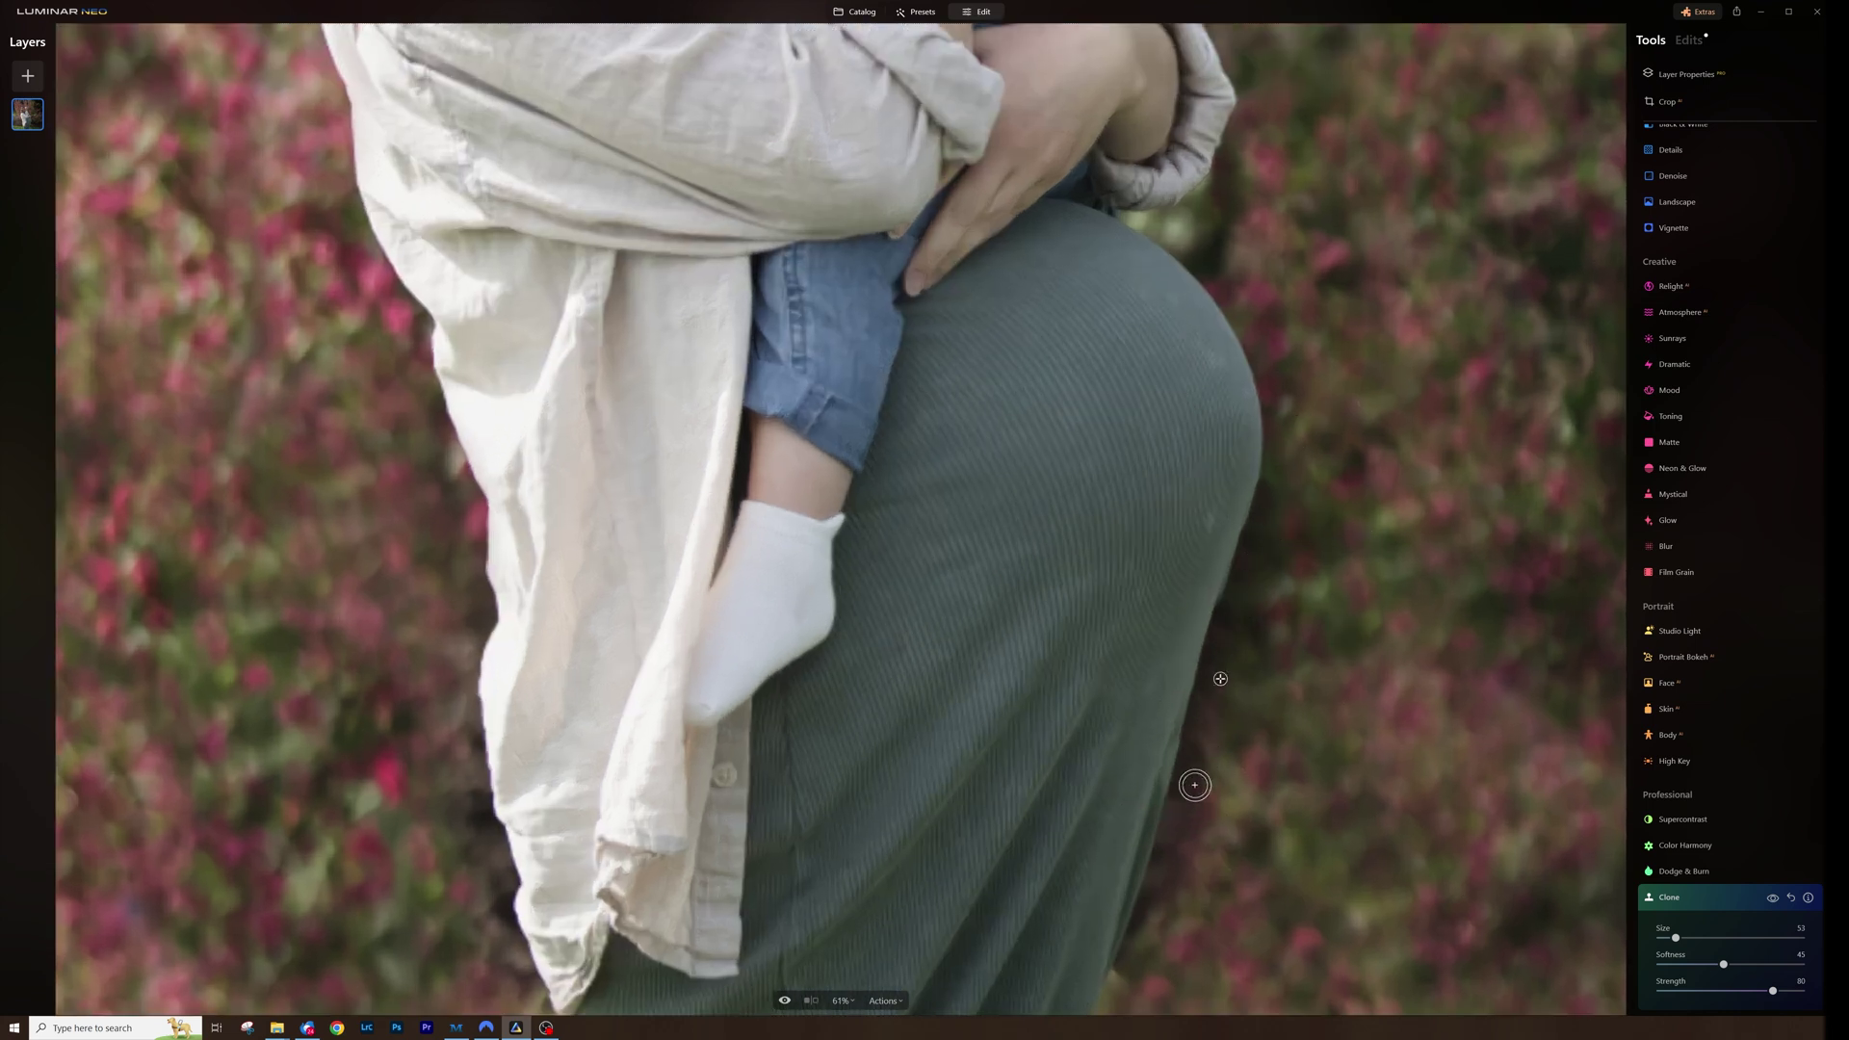
{"action": "left_click", "coordinate": [1335, 681], "text": "alt"}
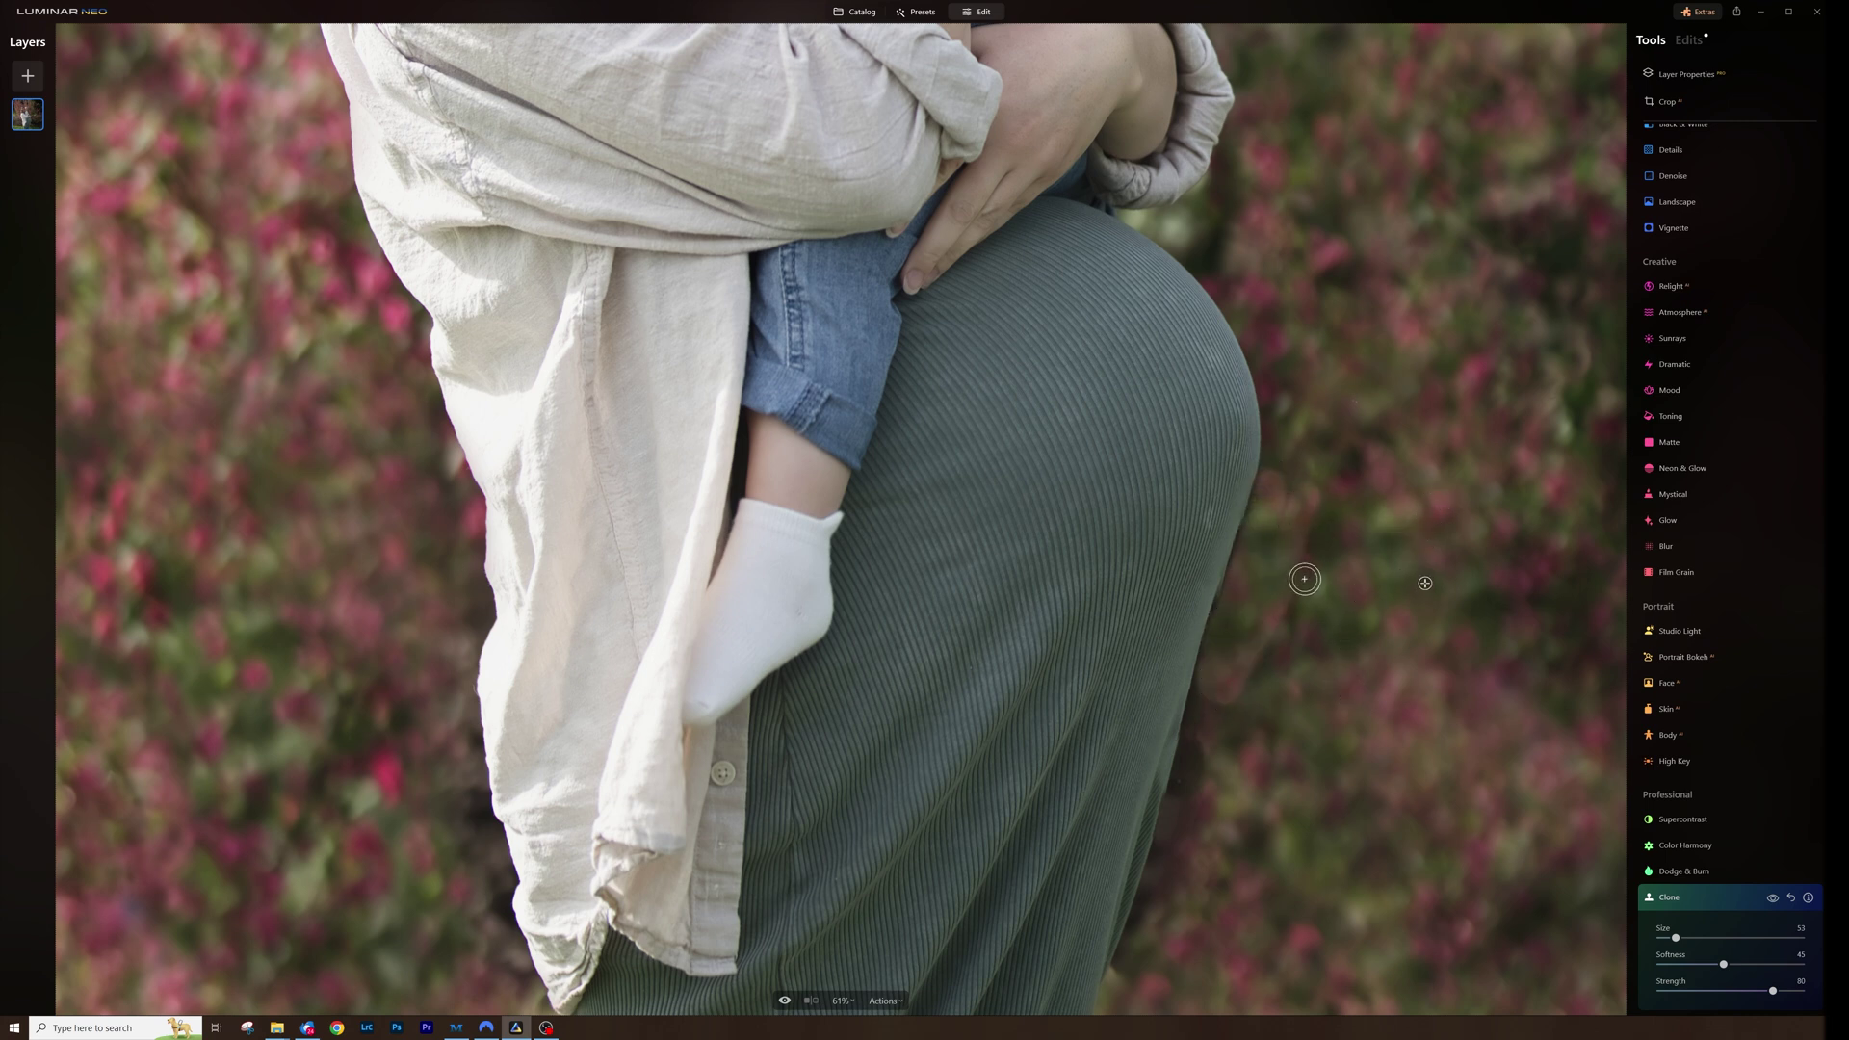
{"action": "left_click_drag", "start_coordinate": [1772, 990], "coordinate": [1714, 990]}
{"action": "left_click", "coordinate": [1387, 698]}
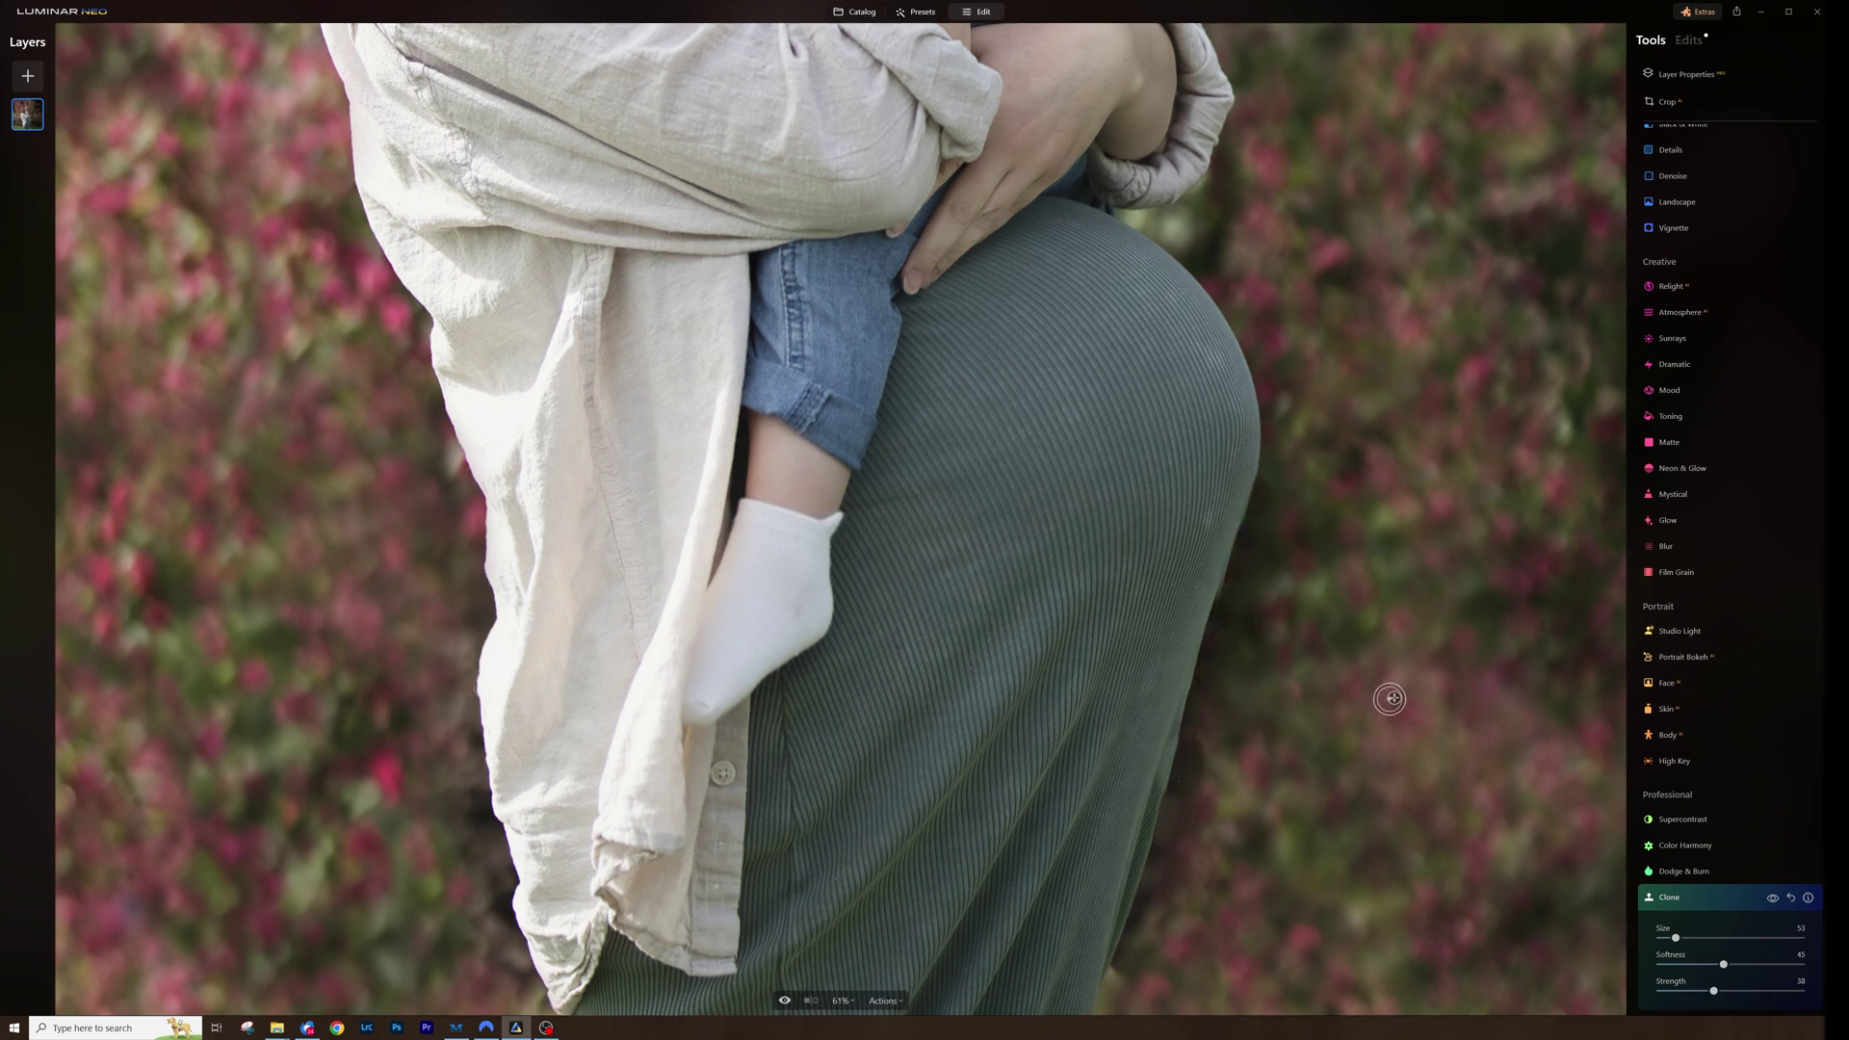
{"action": "mouse_move", "coordinate": [1189, 785]}
{"action": "left_mouse_down"}
{"action": "mouse_move", "coordinate": [1288, 464]}
{"action": "mouse_move", "coordinate": [1237, 829]}
{"action": "mouse_move", "coordinate": [1283, 557]}
{"action": "mouse_move", "coordinate": [1219, 732]}
{"action": "mouse_move", "coordinate": [1307, 550]}
{"action": "mouse_move", "coordinate": [1271, 742]}
{"action": "mouse_move", "coordinate": [1255, 727]}
{"action": "mouse_move", "coordinate": [1264, 550]}
{"action": "mouse_move", "coordinate": [1221, 715]}
{"action": "left_mouse_up"}
{"action": "key", "text": "ctrl+0"}
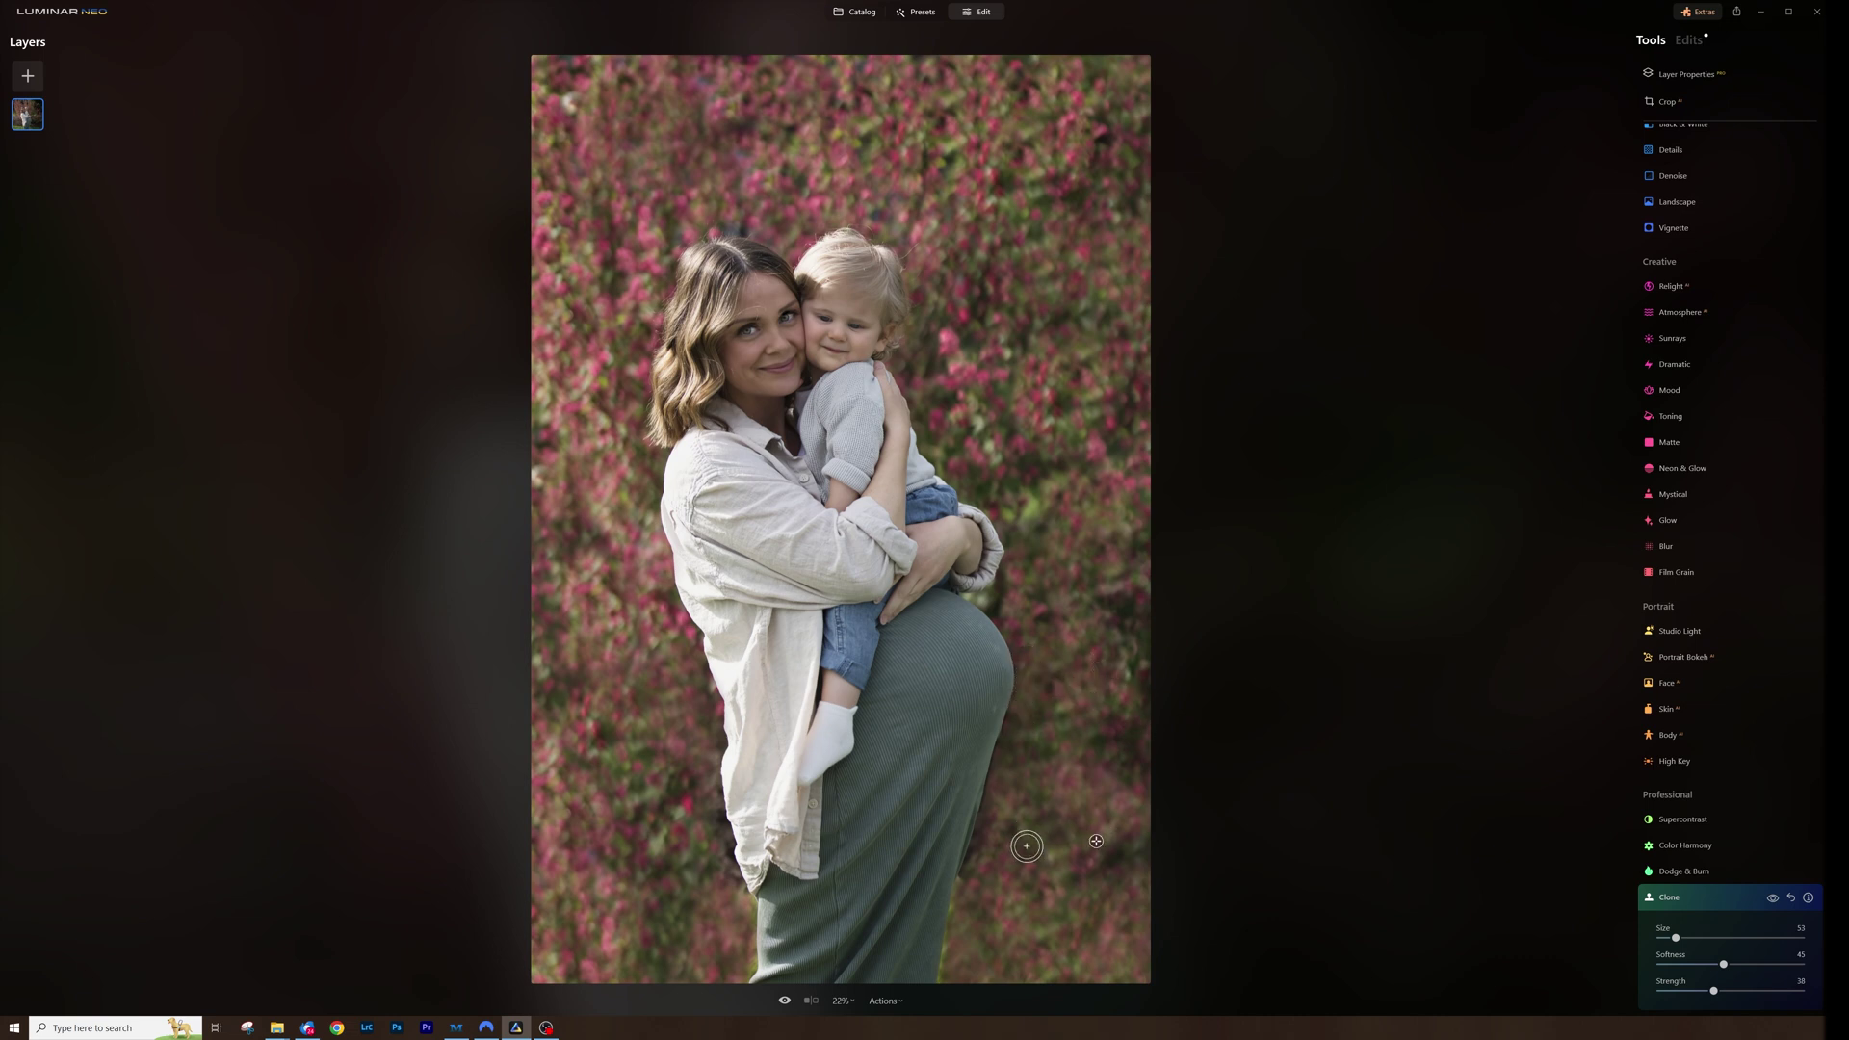
Erase the small pale marks on the skirt over the front of the belly at brush Size 20.
{"action": "scroll", "coordinate": [1023, 677], "scroll_direction": "up", "scroll_amount": 2}
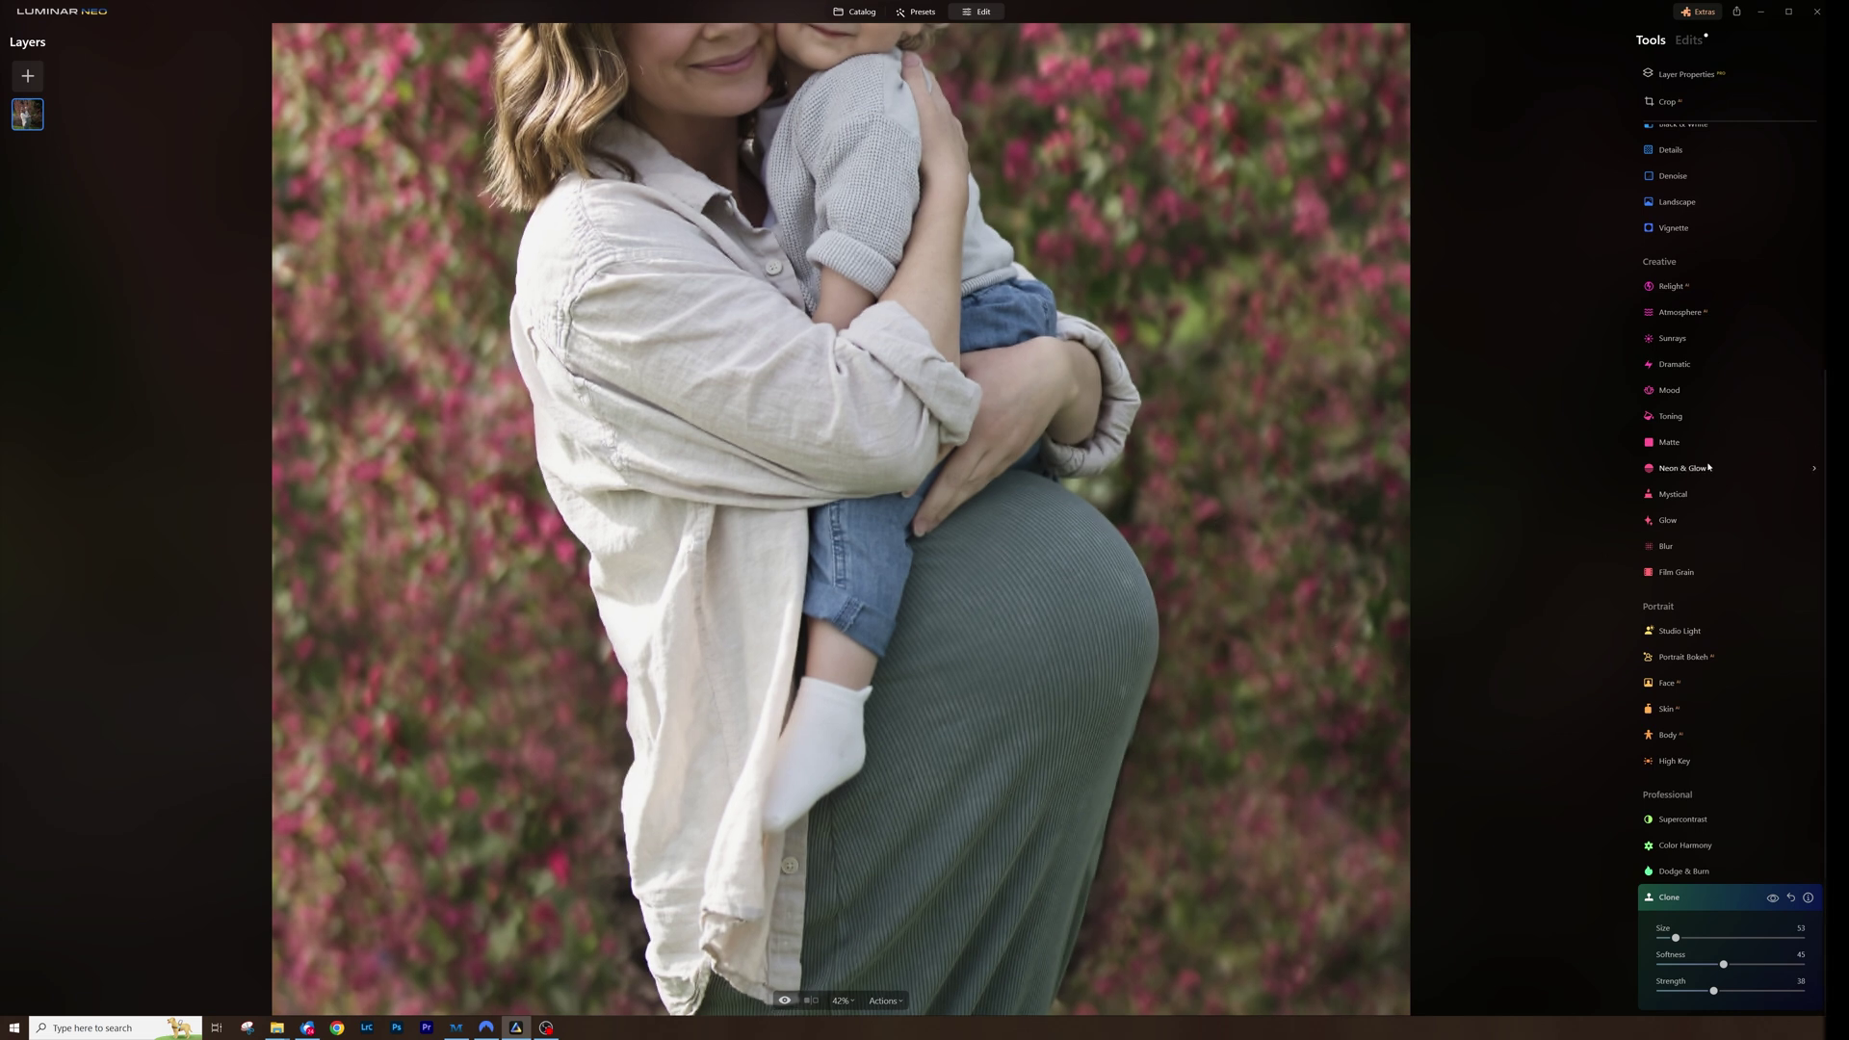
{"action": "scroll", "coordinate": [1691, 338], "scroll_direction": "up", "scroll_amount": 3}
{"action": "left_click", "coordinate": [1695, 193]}
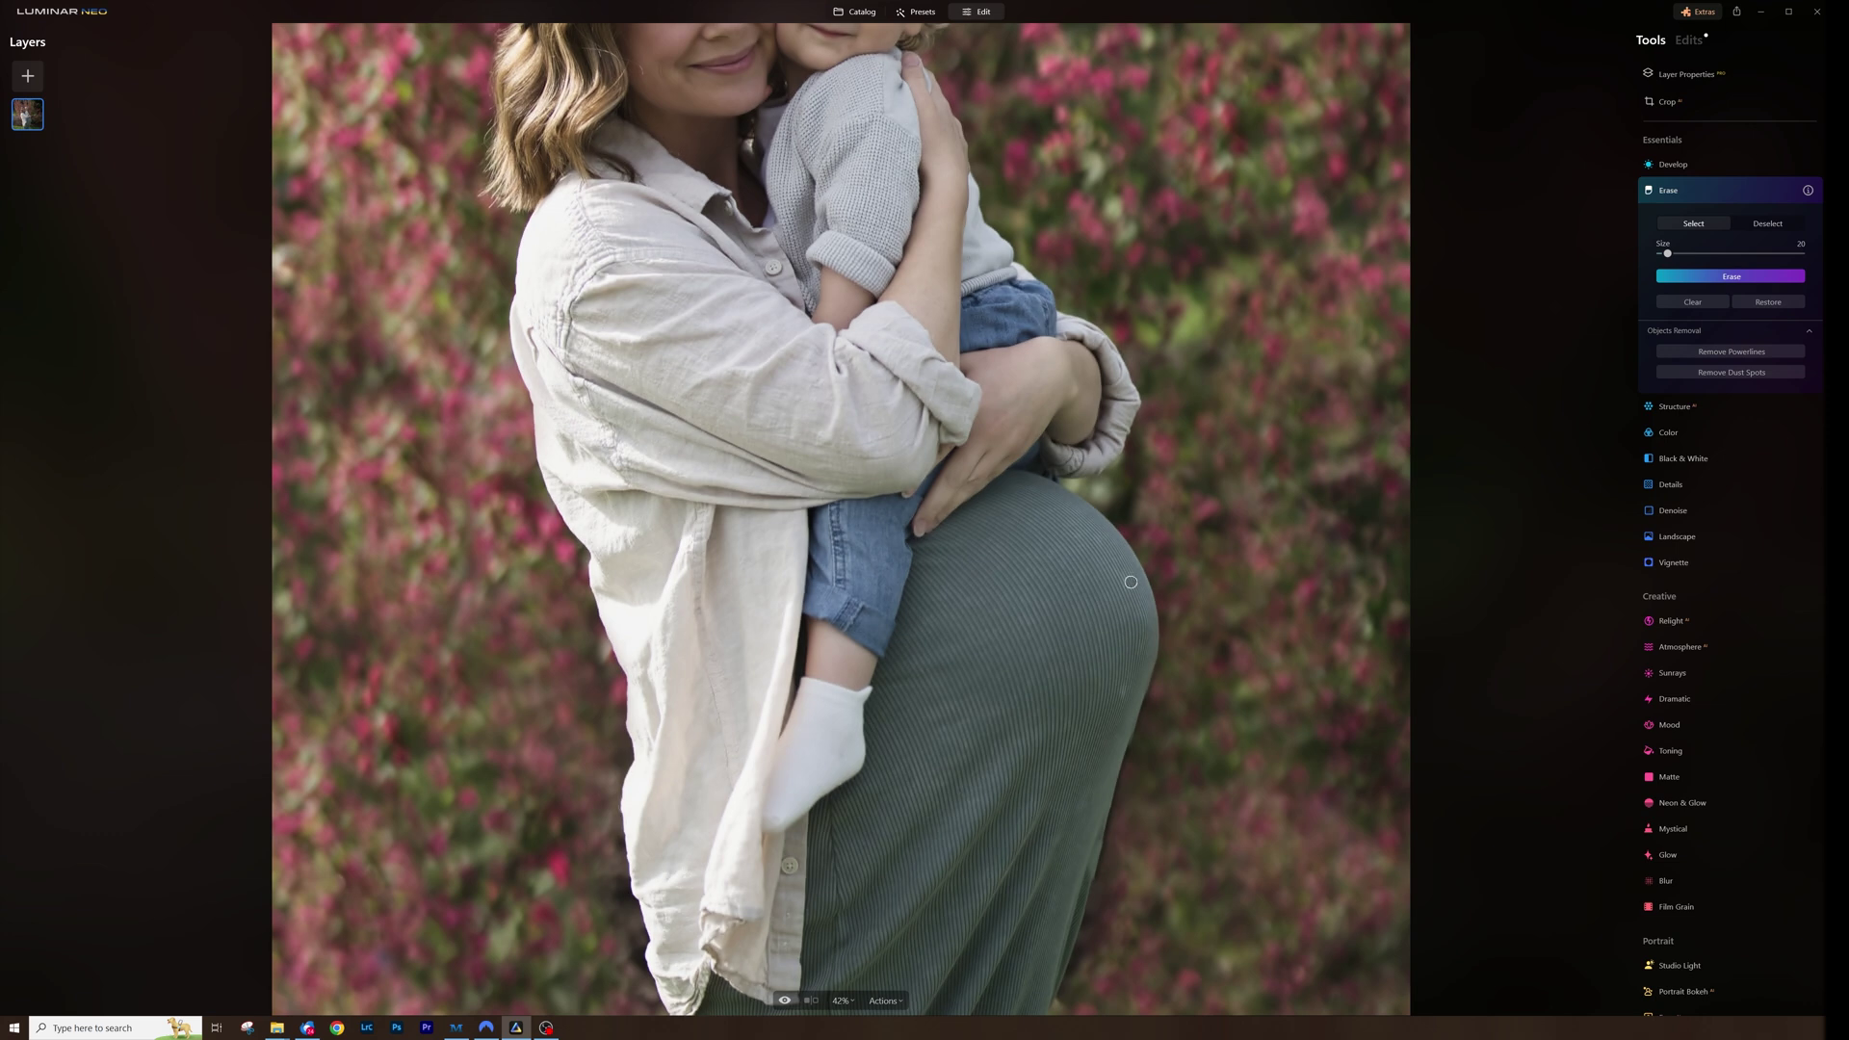
{"action": "left_click_drag", "start_coordinate": [1129, 580], "coordinate": [1104, 547]}
{"action": "scroll", "coordinate": [1123, 698], "scroll_direction": "up", "scroll_amount": 3}
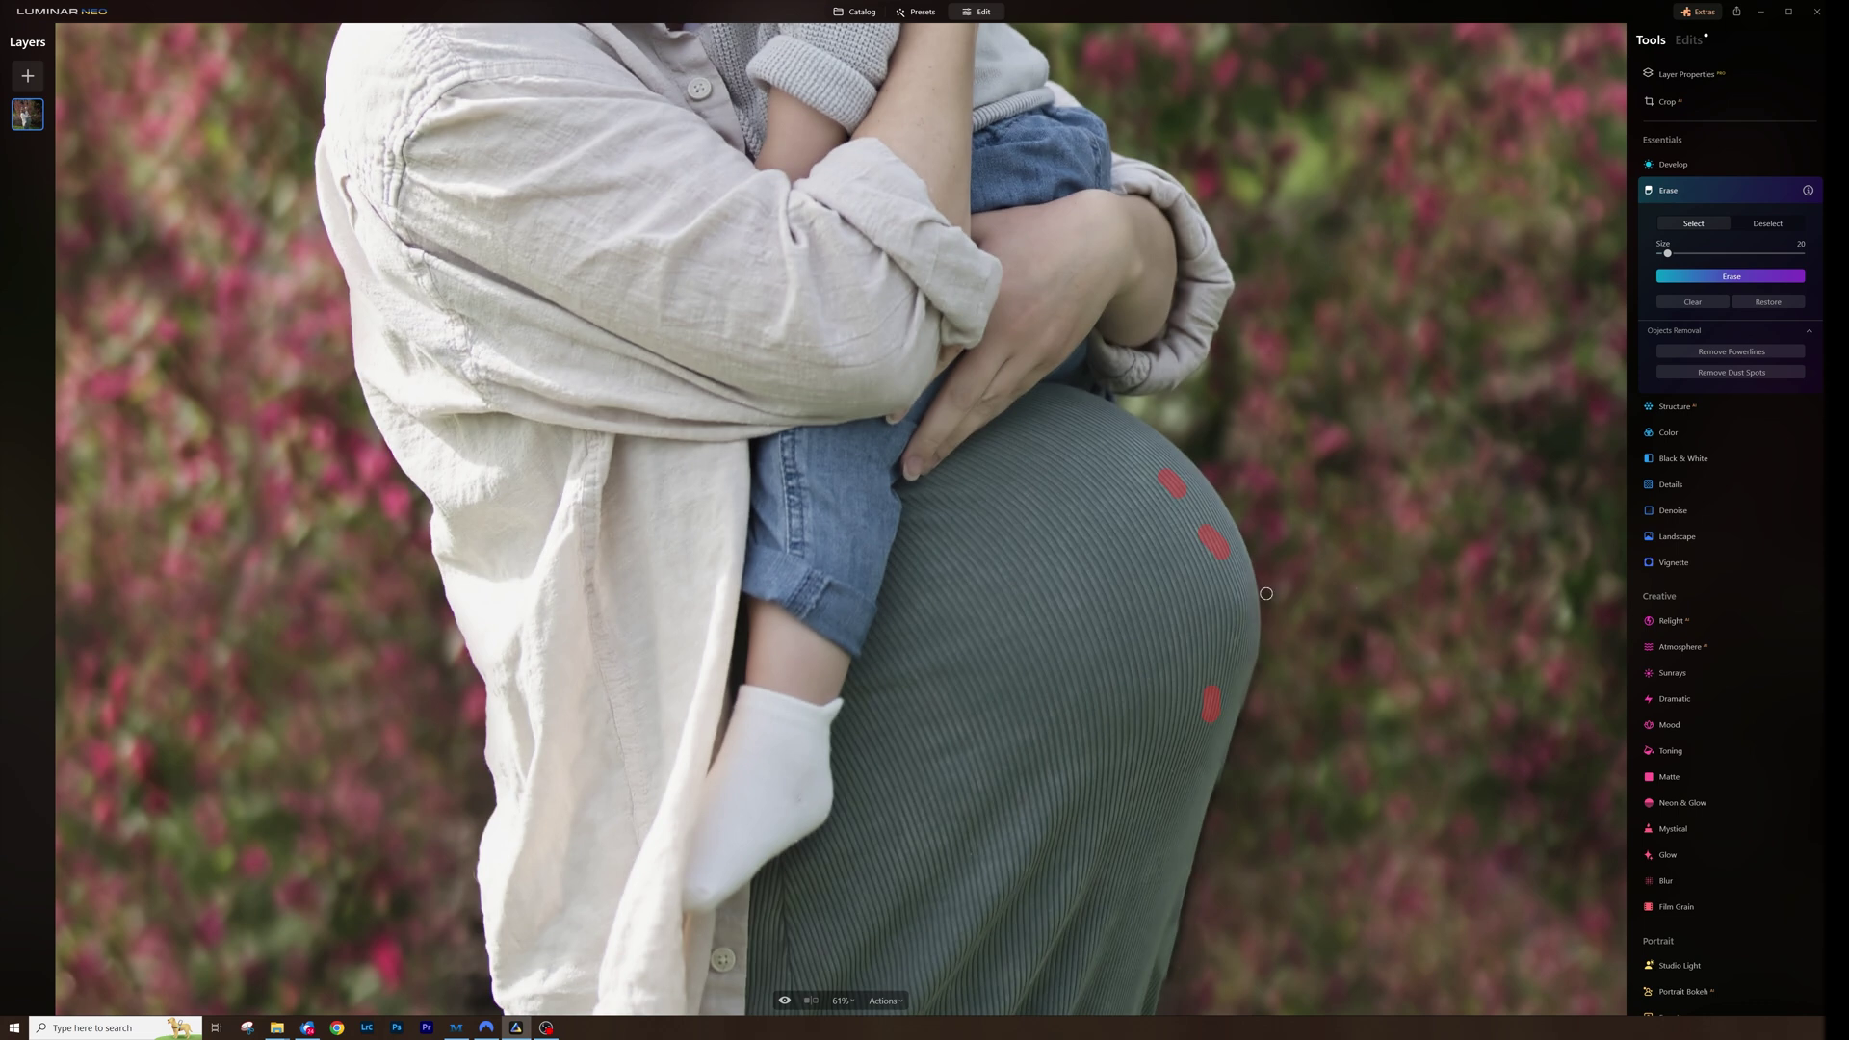
{"action": "left_click", "coordinate": [1731, 276]}
{"action": "right_click", "coordinate": [879, 628]}
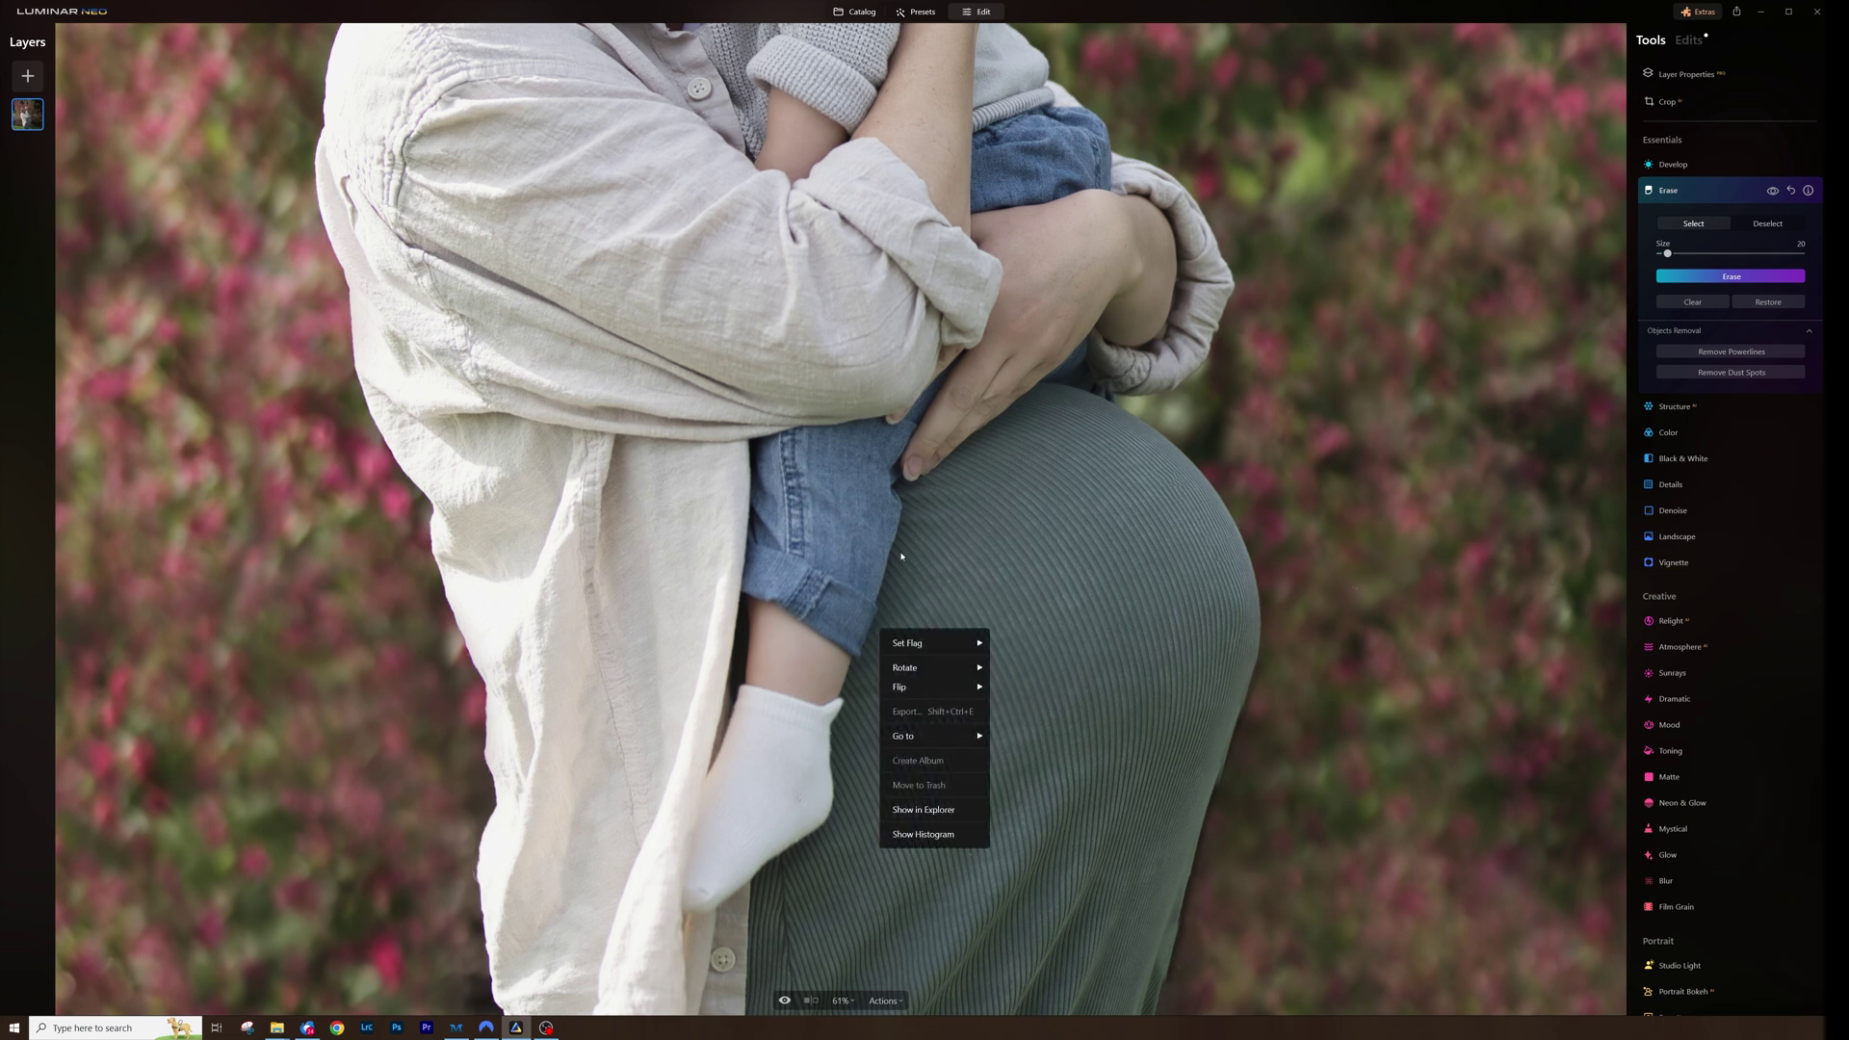
{"action": "left_click", "coordinate": [896, 636]}
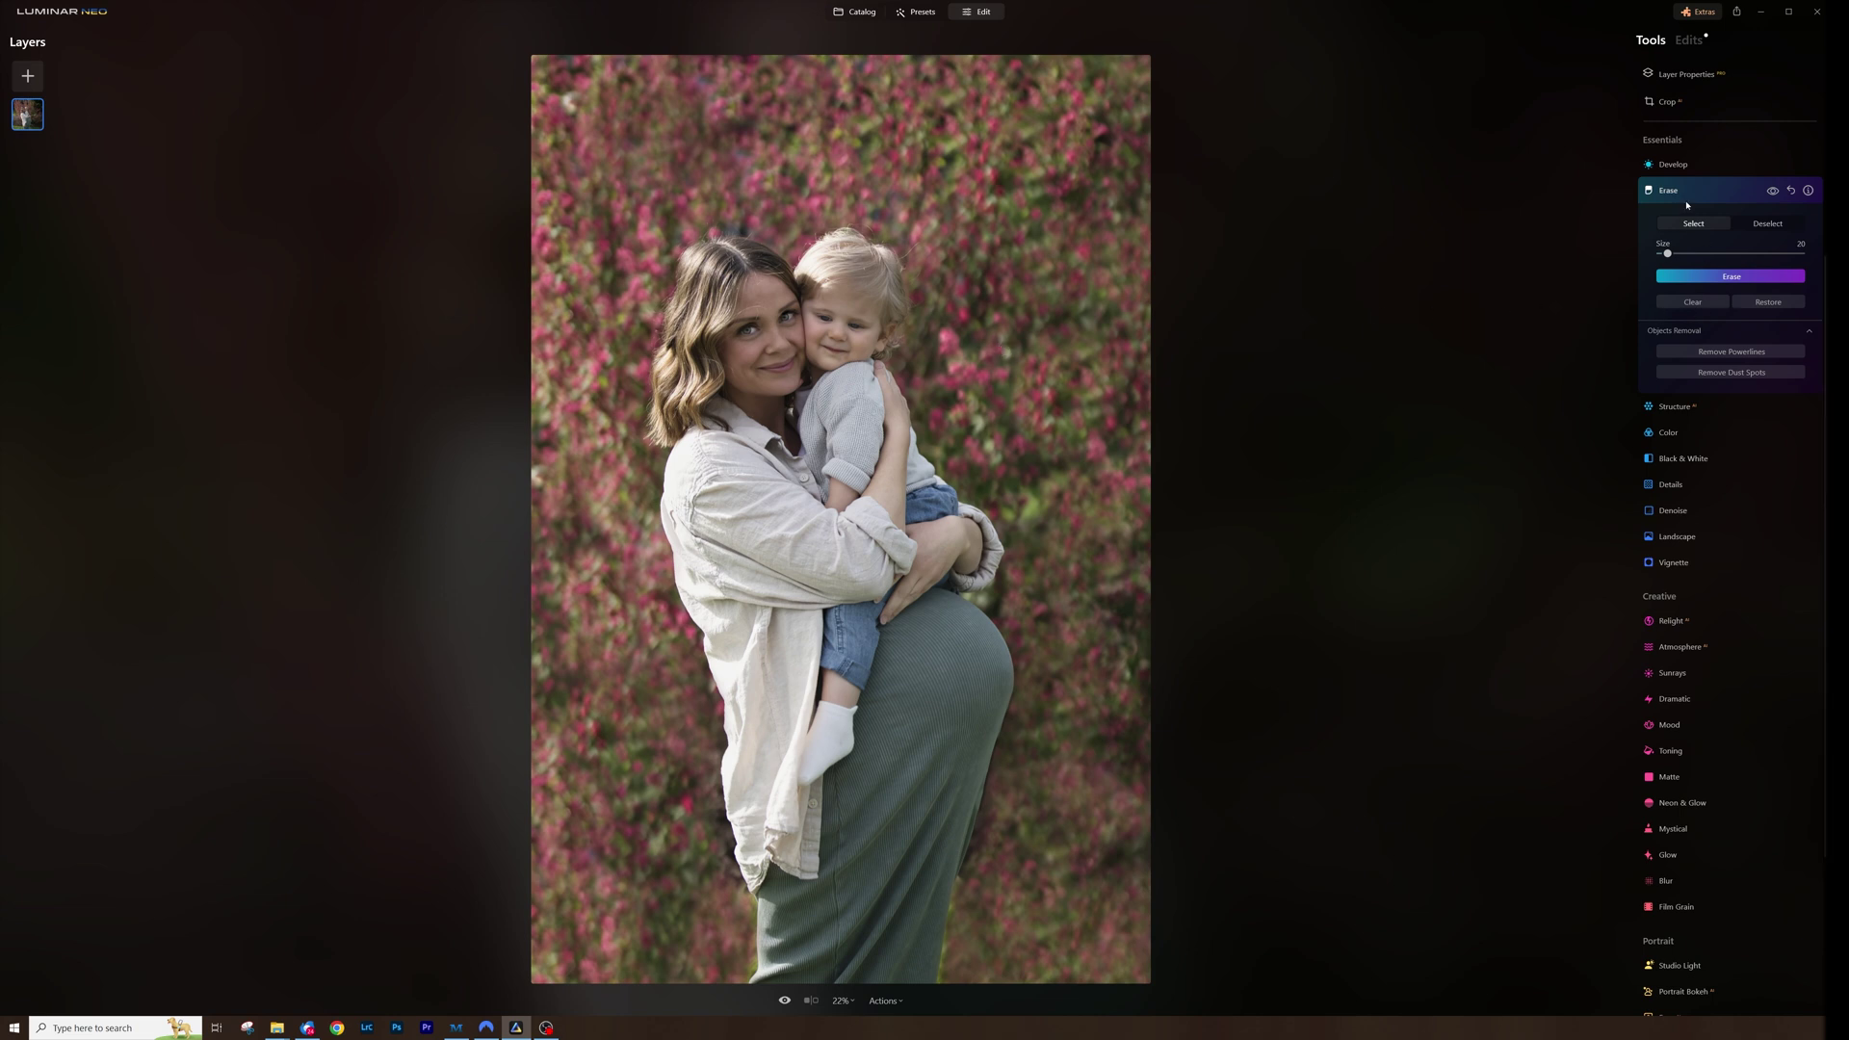
Set the Develop Temperature to 4, and set Relight's Brightness Near to -34 and Brightness Far to -20.
{"action": "left_click", "coordinate": [1672, 166]}
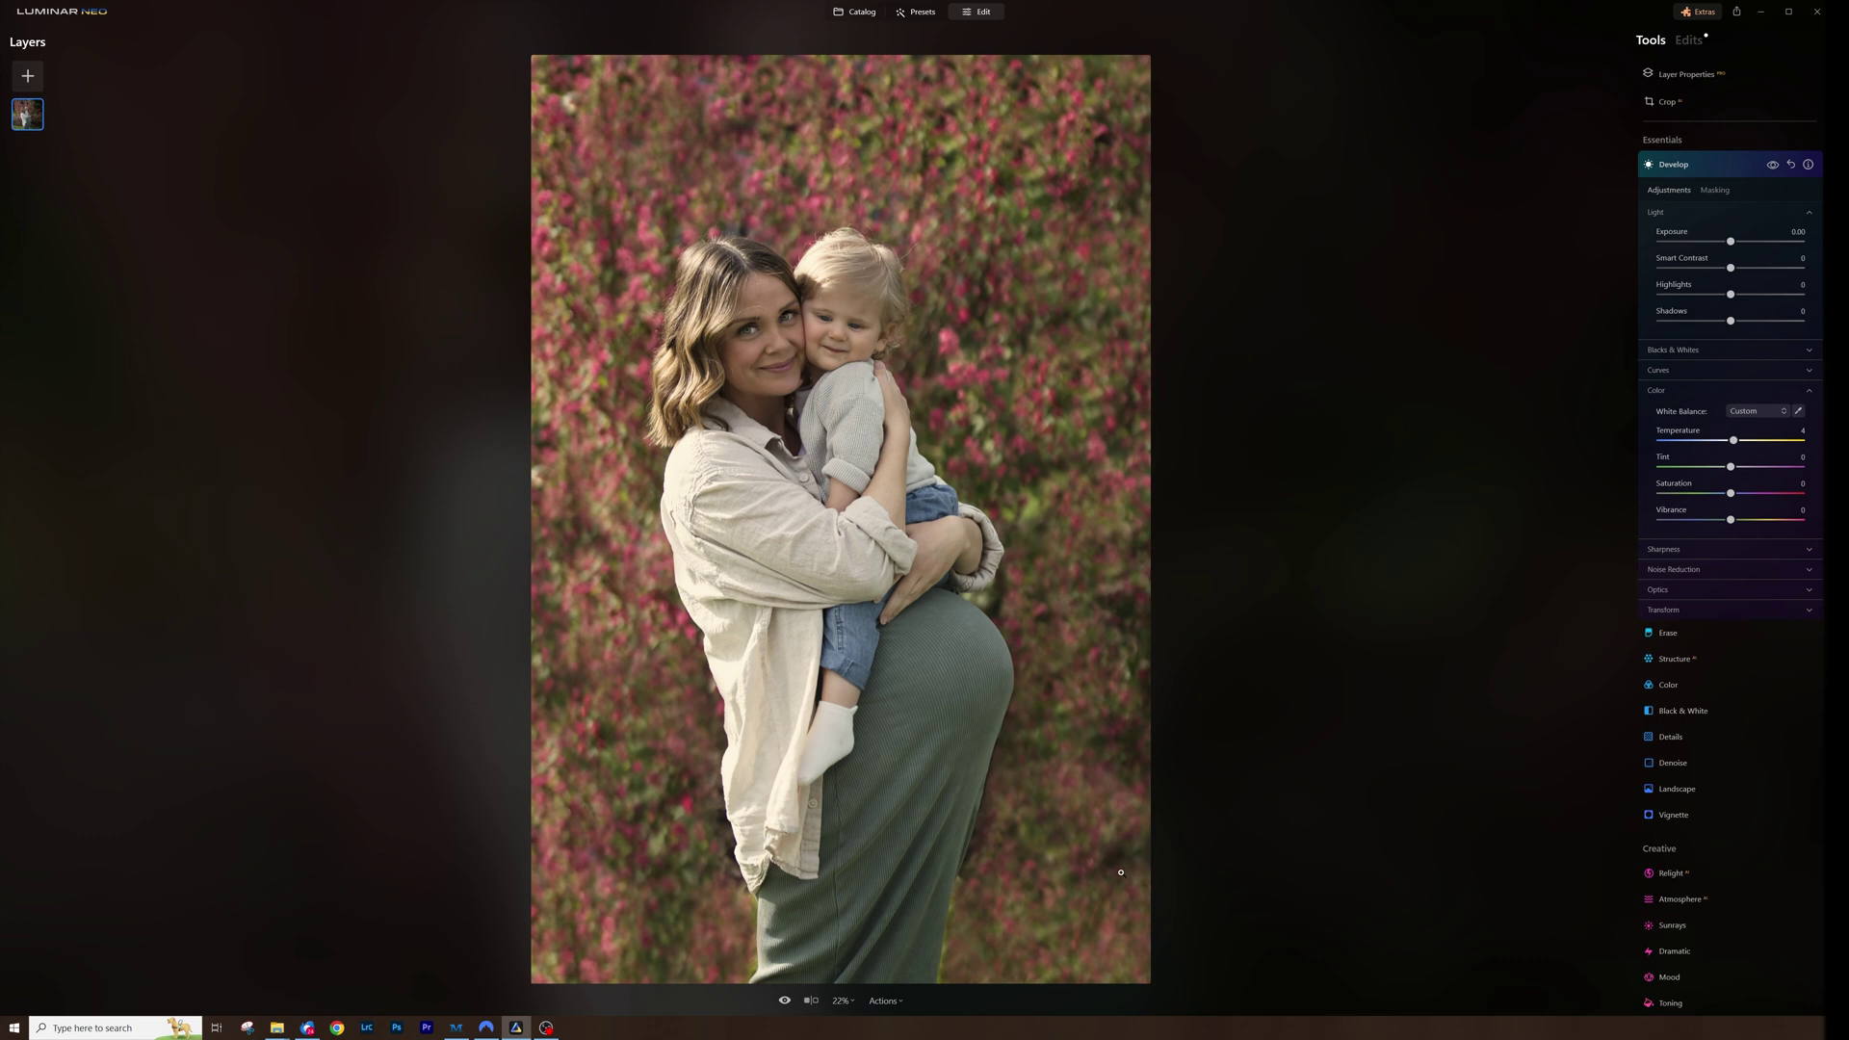
{"action": "left_click", "coordinate": [1676, 873]}
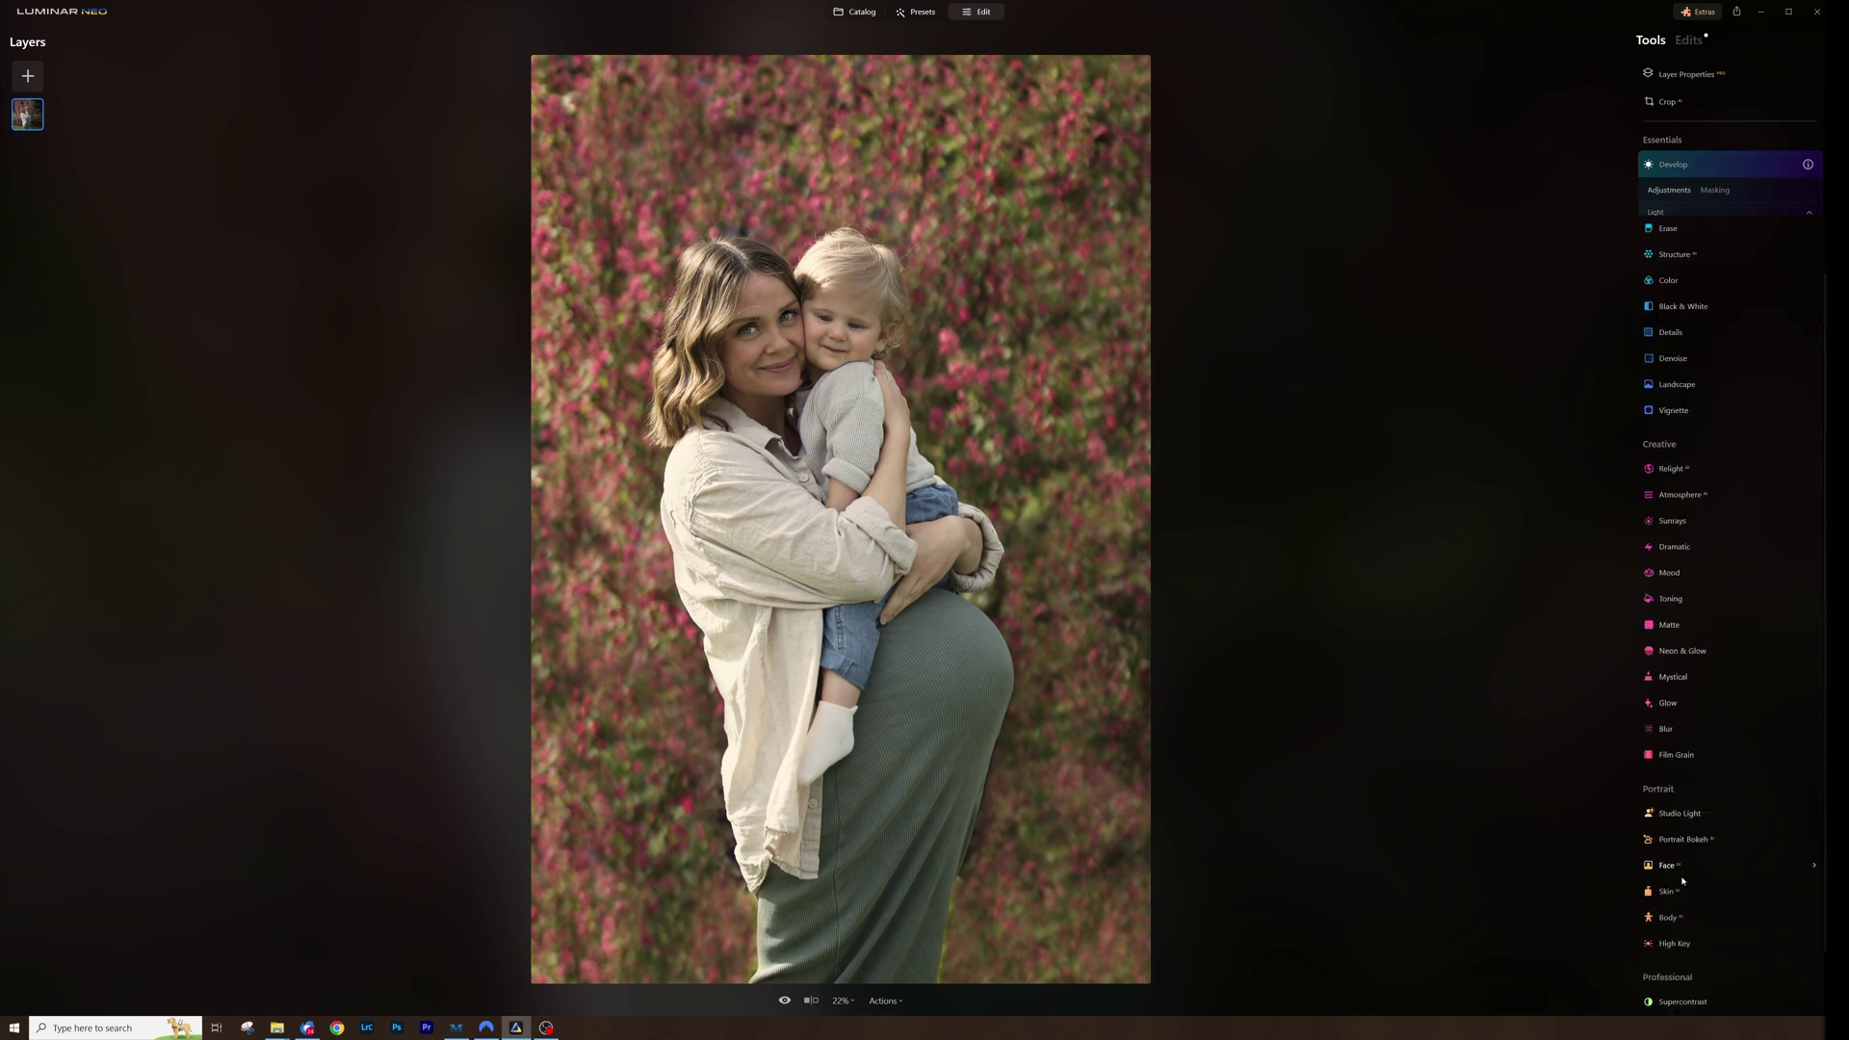
{"action": "mouse_move", "coordinate": [1731, 523]}
{"action": "left_mouse_down"}
{"action": "mouse_move", "coordinate": [1768, 524]}
{"action": "mouse_move", "coordinate": [1700, 522]}
{"action": "left_mouse_up"}
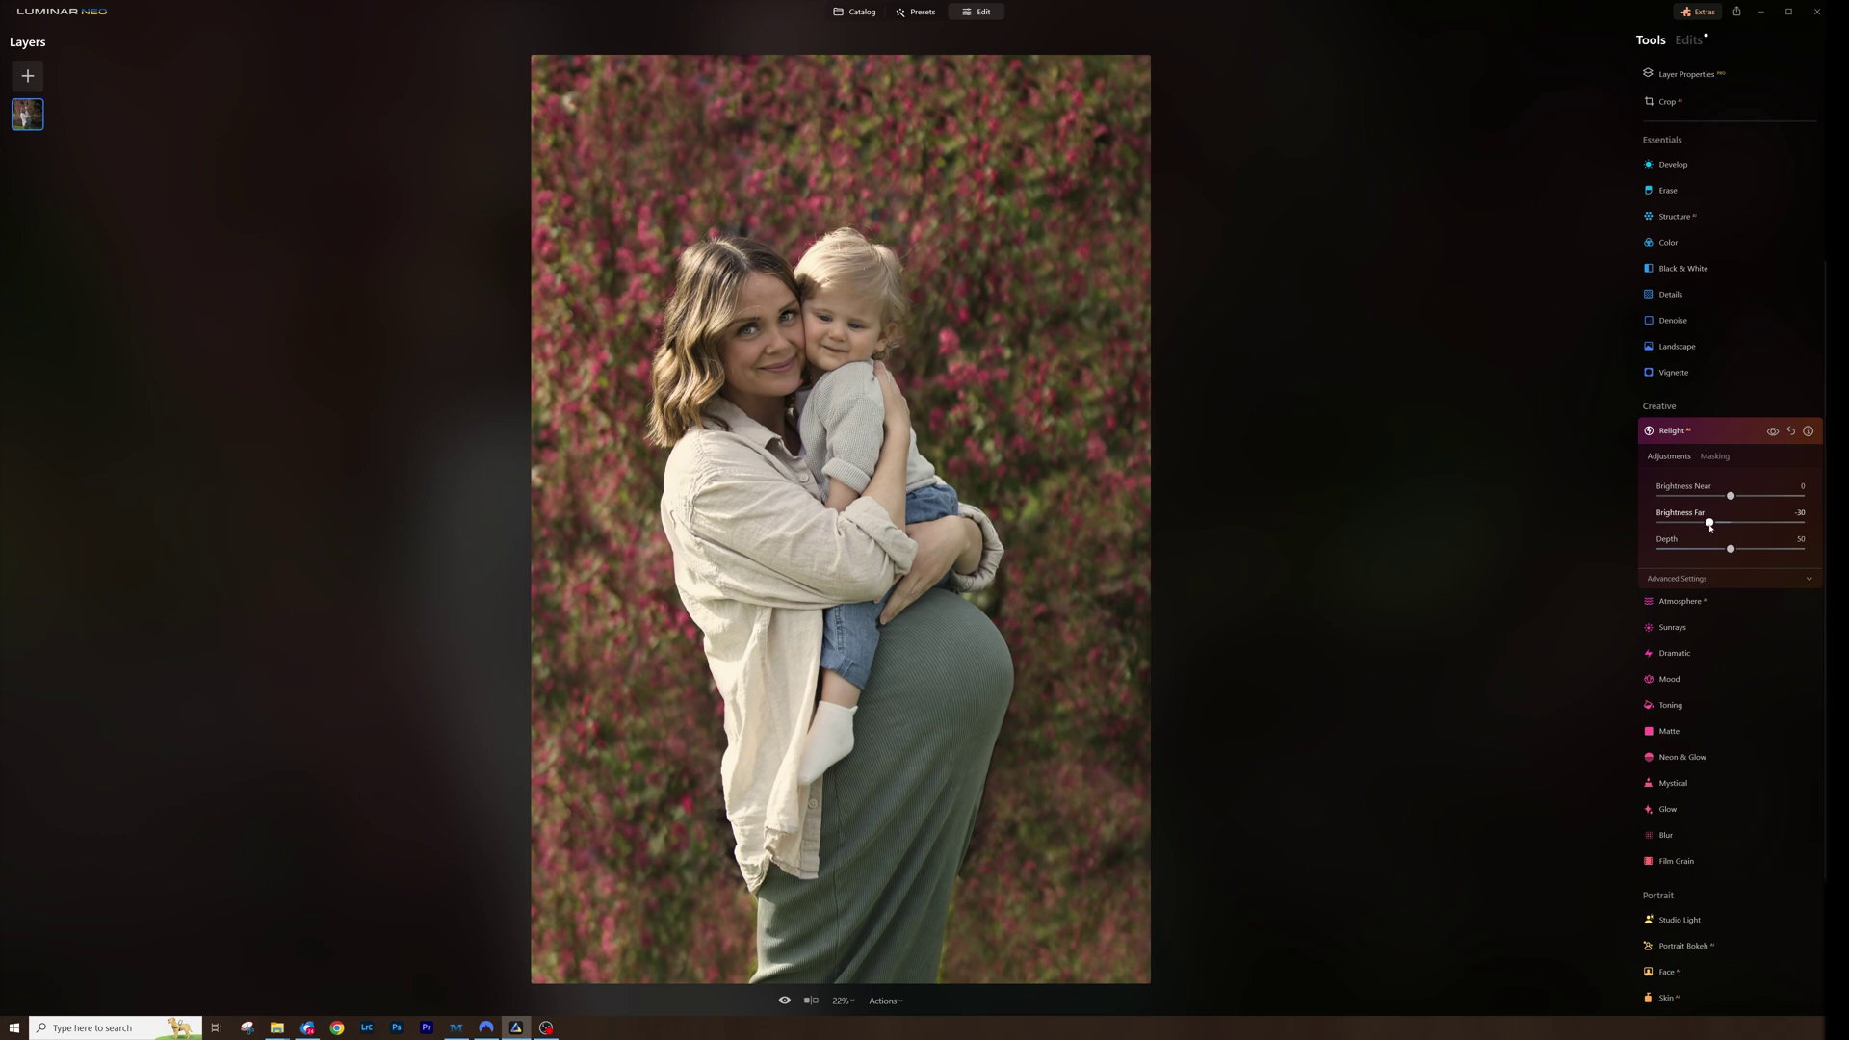
{"action": "mouse_move", "coordinate": [1703, 526]}
{"action": "left_mouse_down"}
{"action": "mouse_move", "coordinate": [1686, 526]}
{"action": "mouse_move", "coordinate": [1717, 523]}
{"action": "left_mouse_up"}
{"action": "mouse_move", "coordinate": [1722, 497]}
{"action": "left_mouse_down"}
{"action": "mouse_move", "coordinate": [1683, 497]}
{"action": "mouse_move", "coordinate": [1701, 496]}
{"action": "left_mouse_up"}
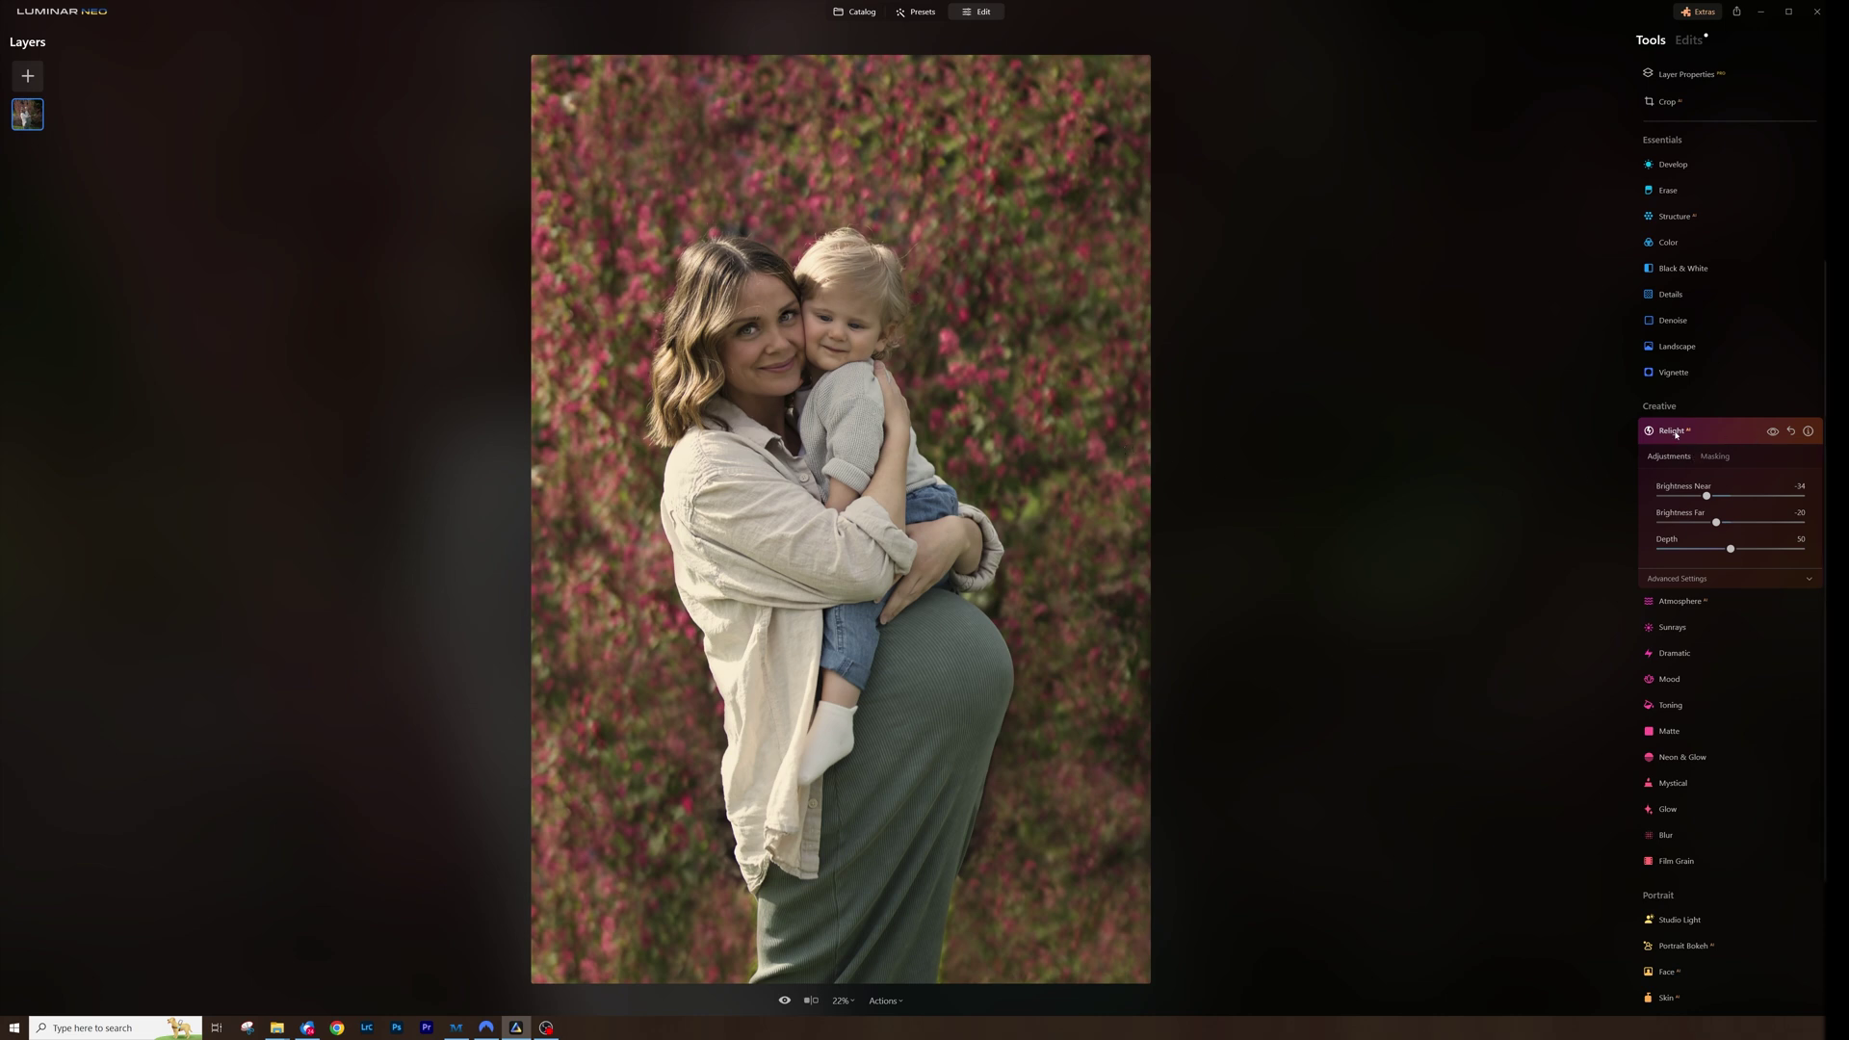
Lower the Highlights of the whole portrait in Develop.
{"action": "left_click", "coordinate": [1675, 165]}
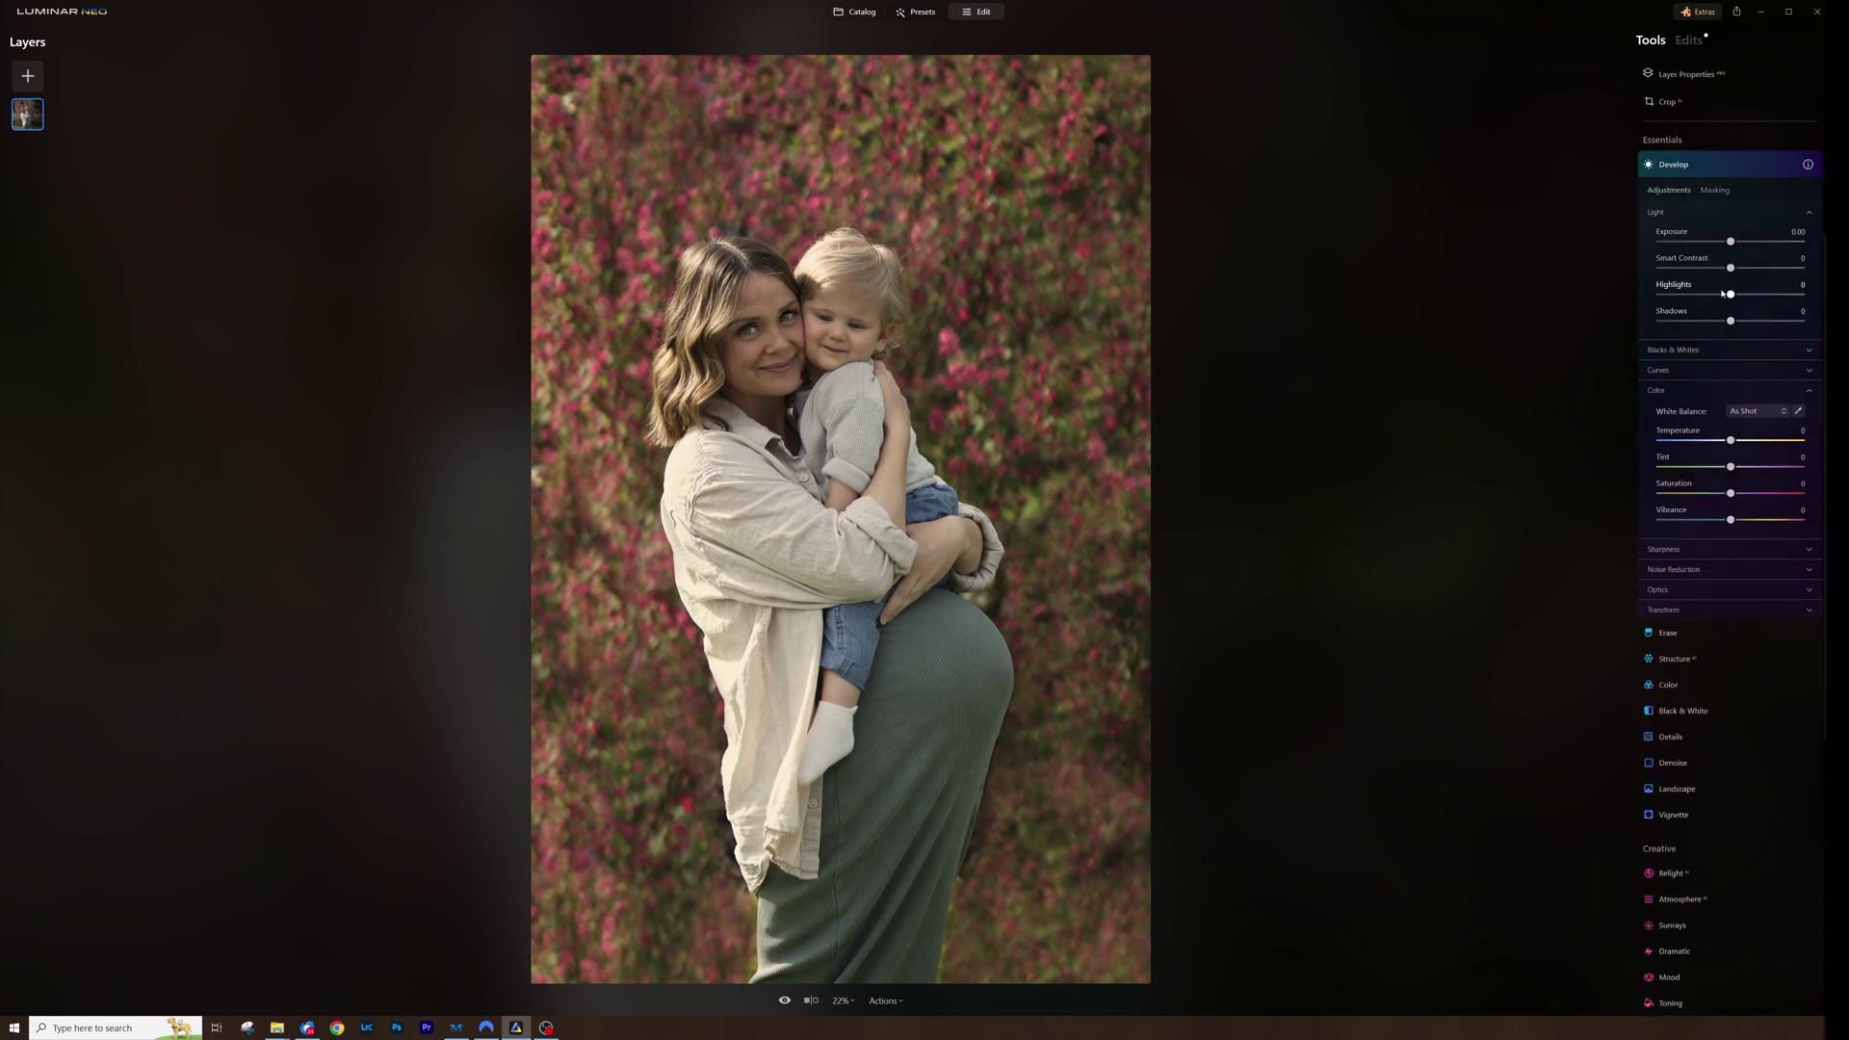
{"action": "left_click_drag", "start_coordinate": [1731, 294], "coordinate": [1710, 295]}
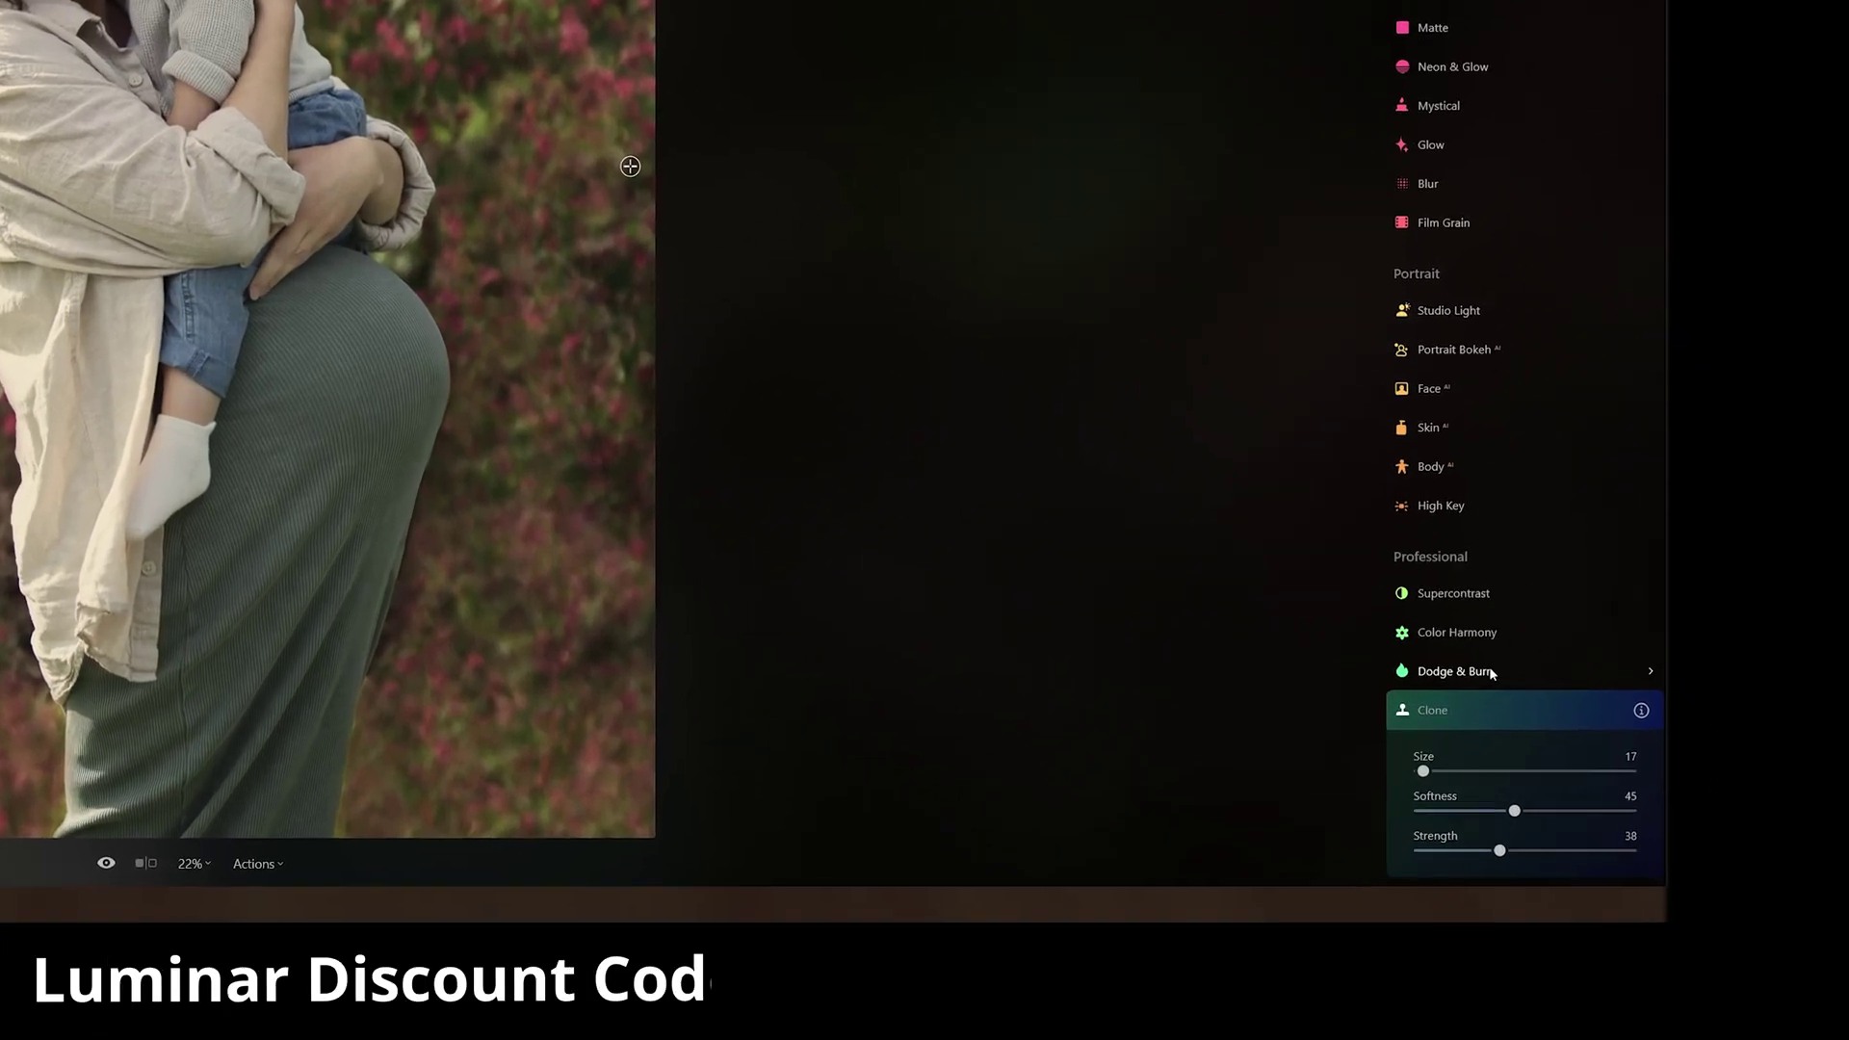
Set the Dodge & Burn Lighten brush to Softness 59 and Strength 18, reduce its size and brighten the child's eyes.
{"action": "left_click", "coordinate": [1491, 672]}
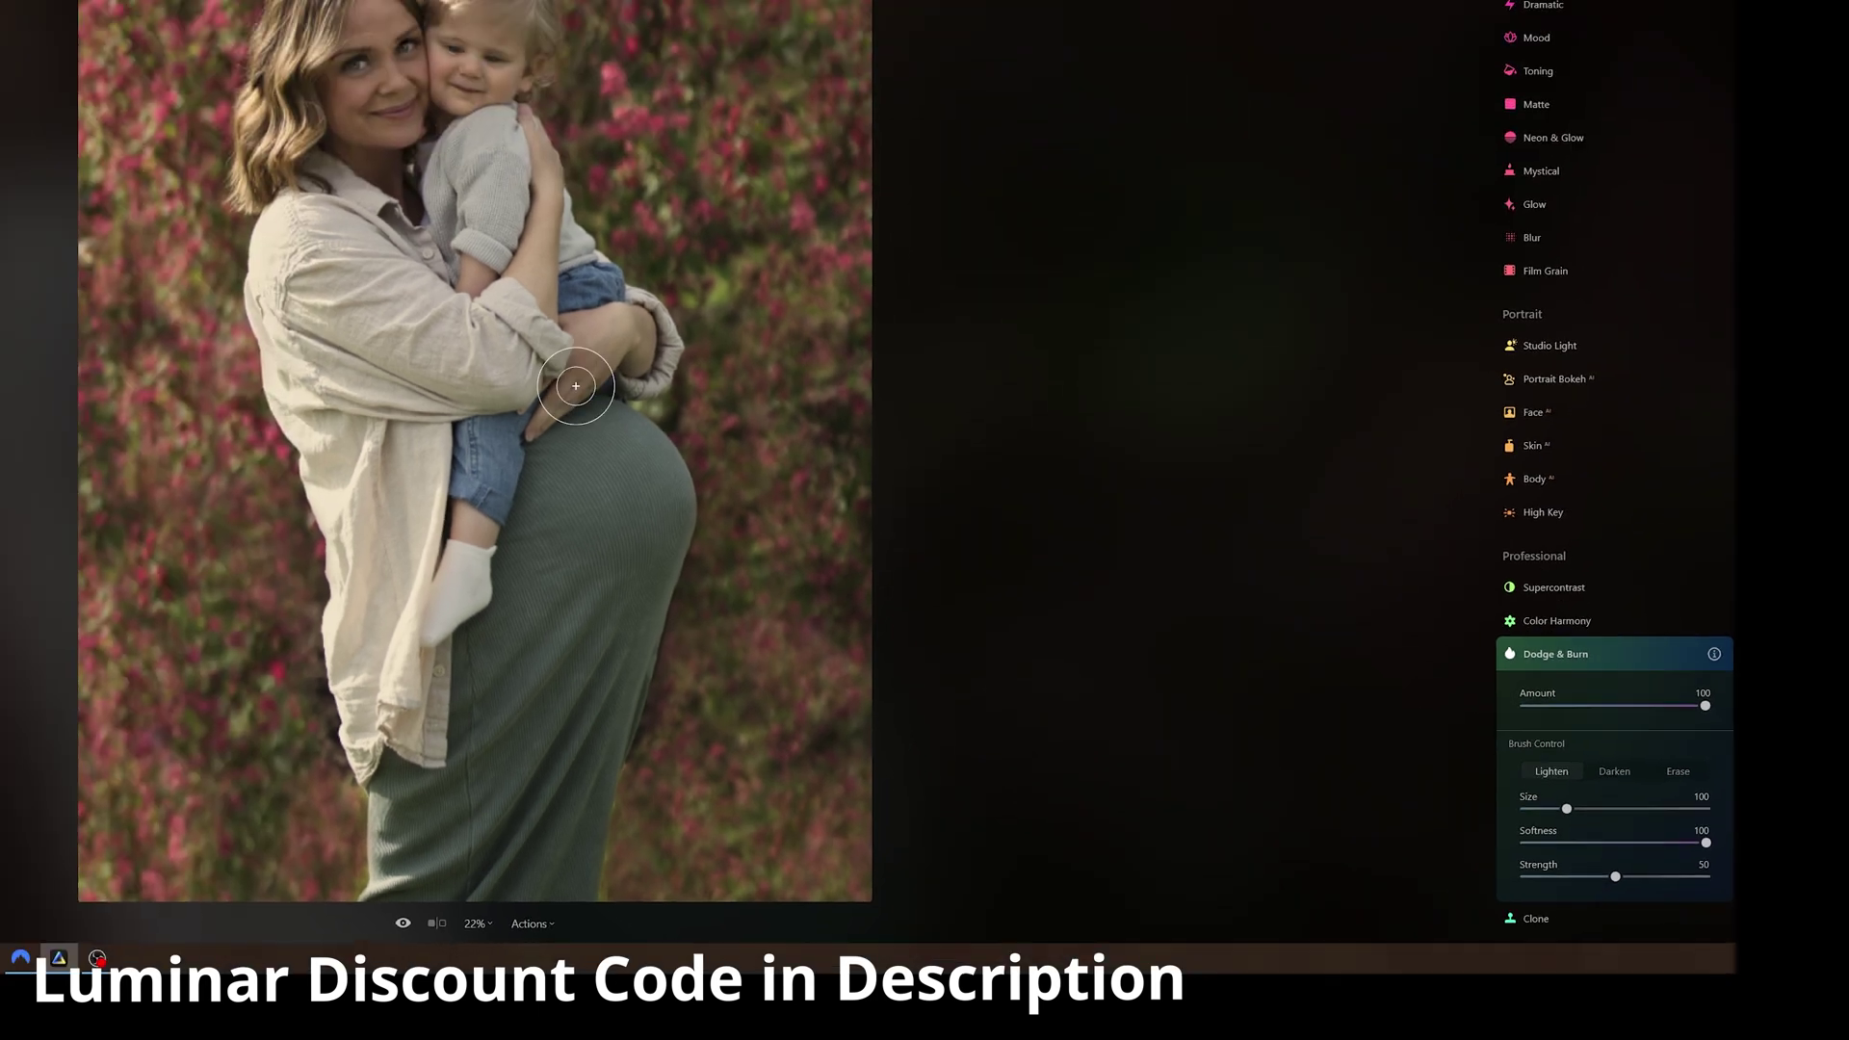
{"action": "scroll", "coordinate": [99, 0], "scroll_direction": "up", "scroll_amount": 5}
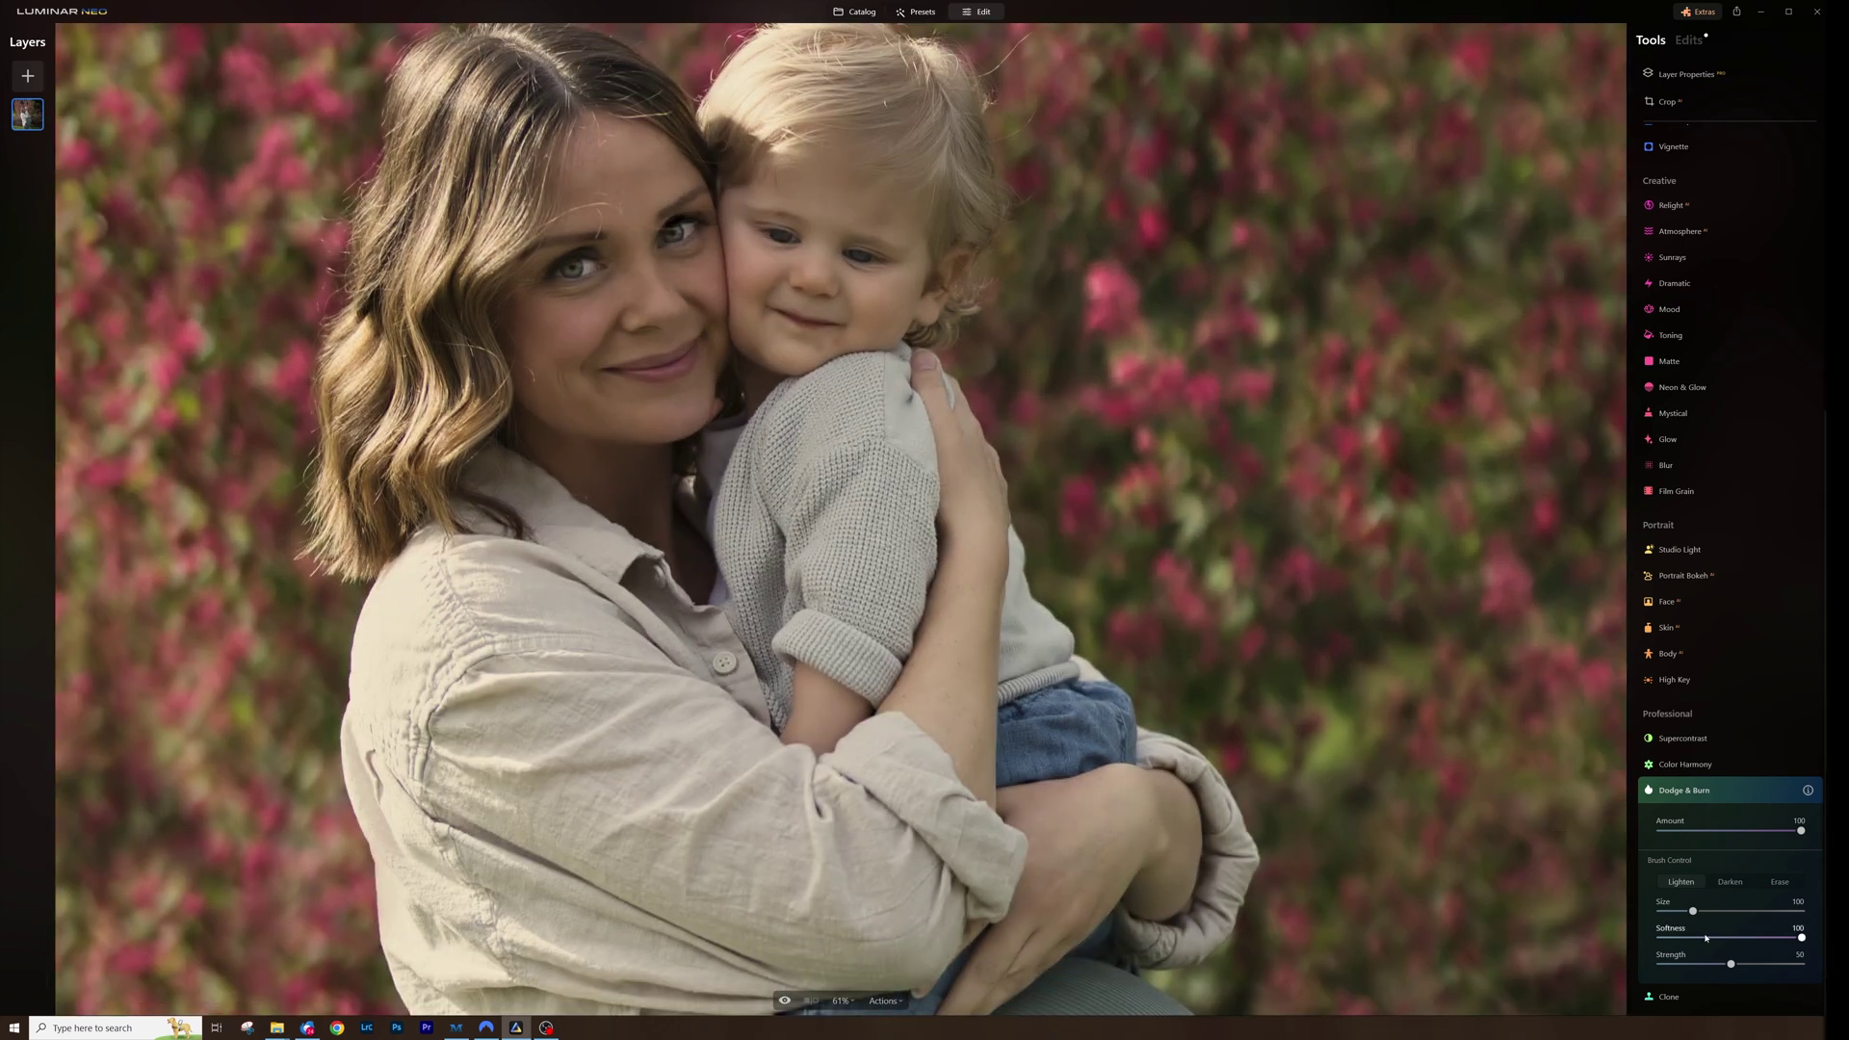
{"action": "left_click_drag", "start_coordinate": [1731, 964], "coordinate": [1700, 966]}
{"action": "left_click_drag", "start_coordinate": [1801, 937], "coordinate": [1684, 910]}
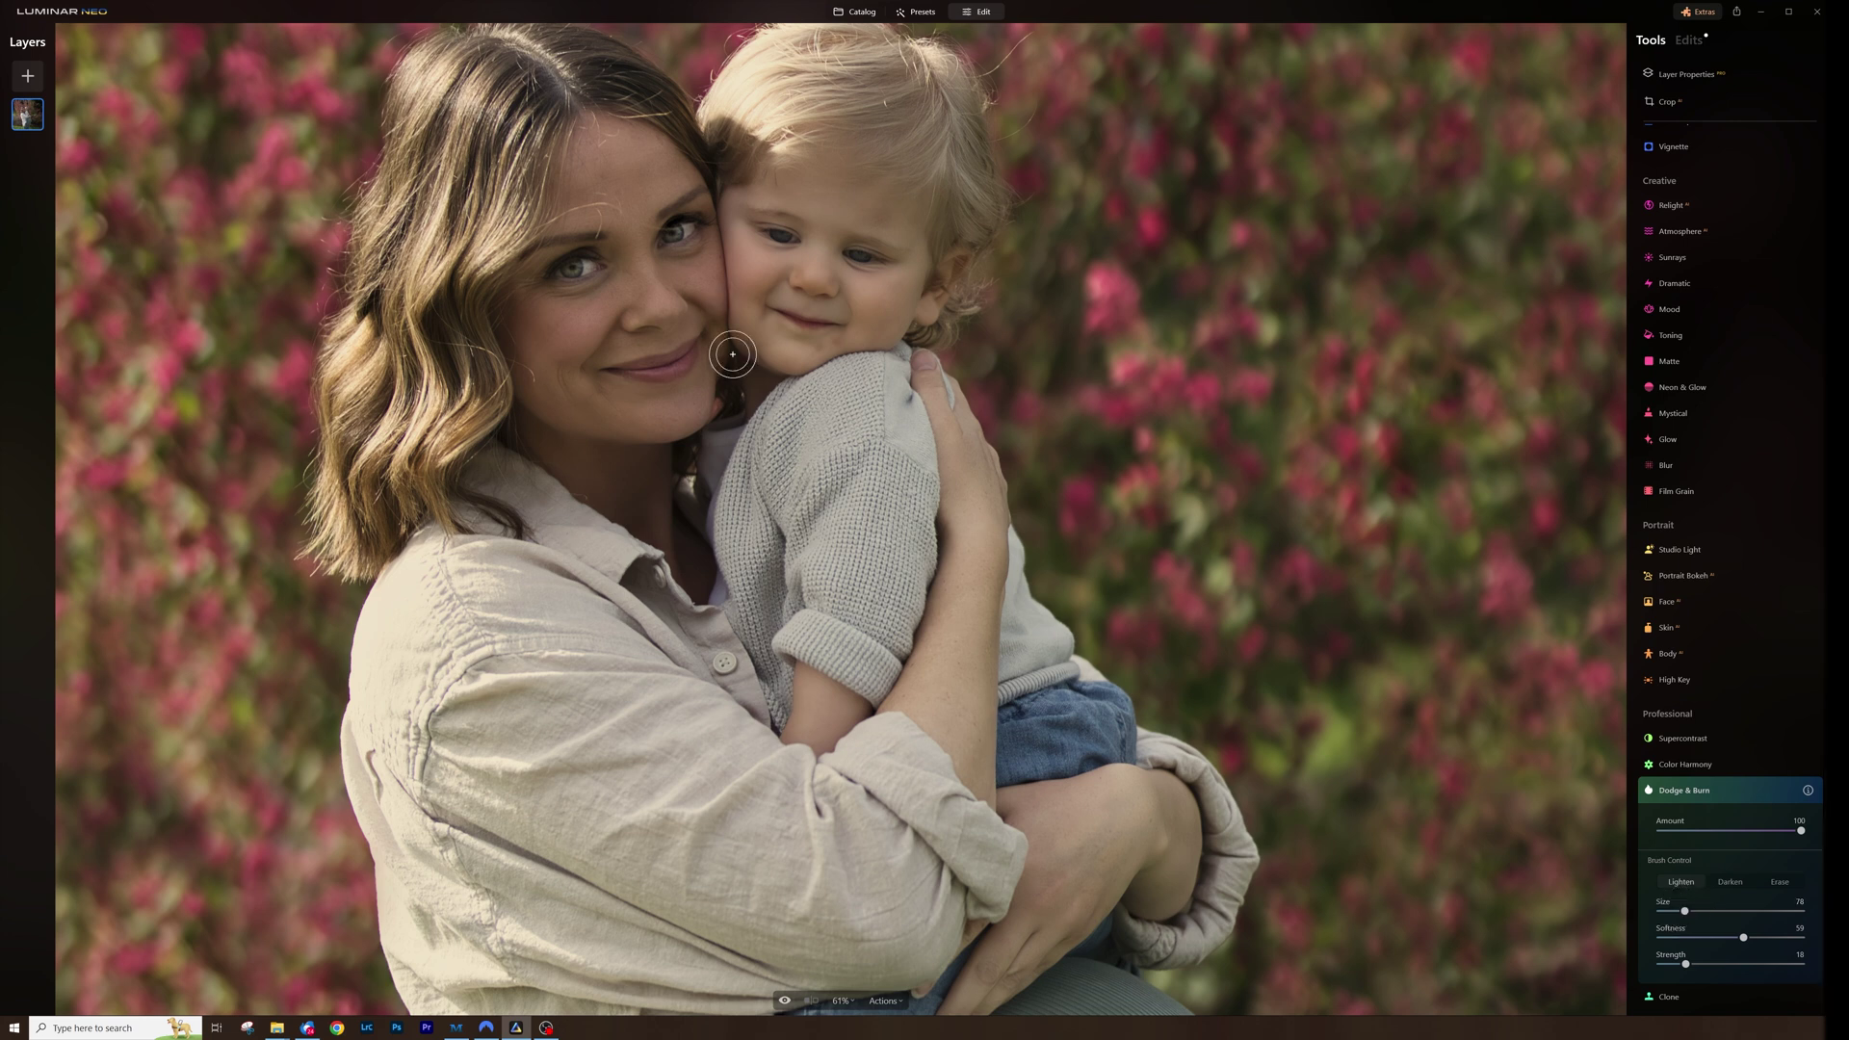
{"action": "left_click_drag", "start_coordinate": [767, 232], "coordinate": [781, 234]}
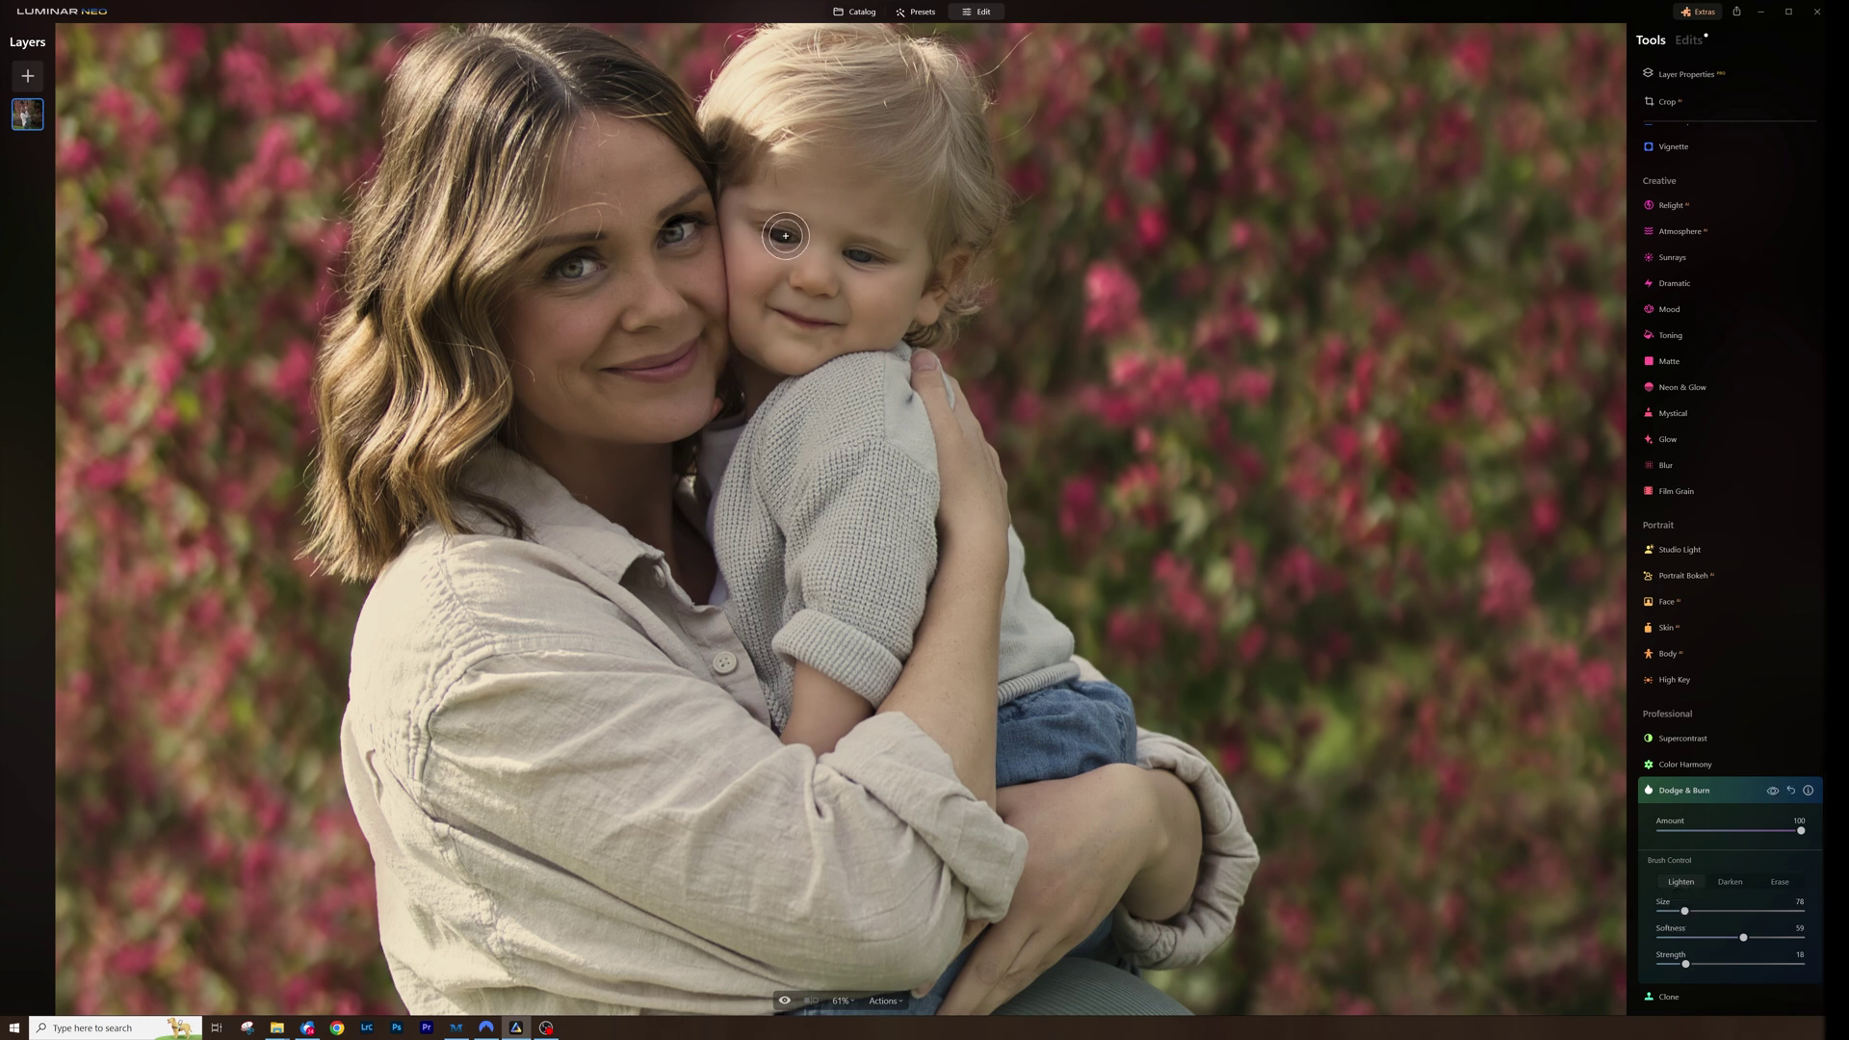
{"action": "key", "text": "bracketleft"}
{"action": "key", "text": "bracketleft"}
{"action": "key", "text": "bracketleft"}
{"action": "key", "text": "bracketleft"}
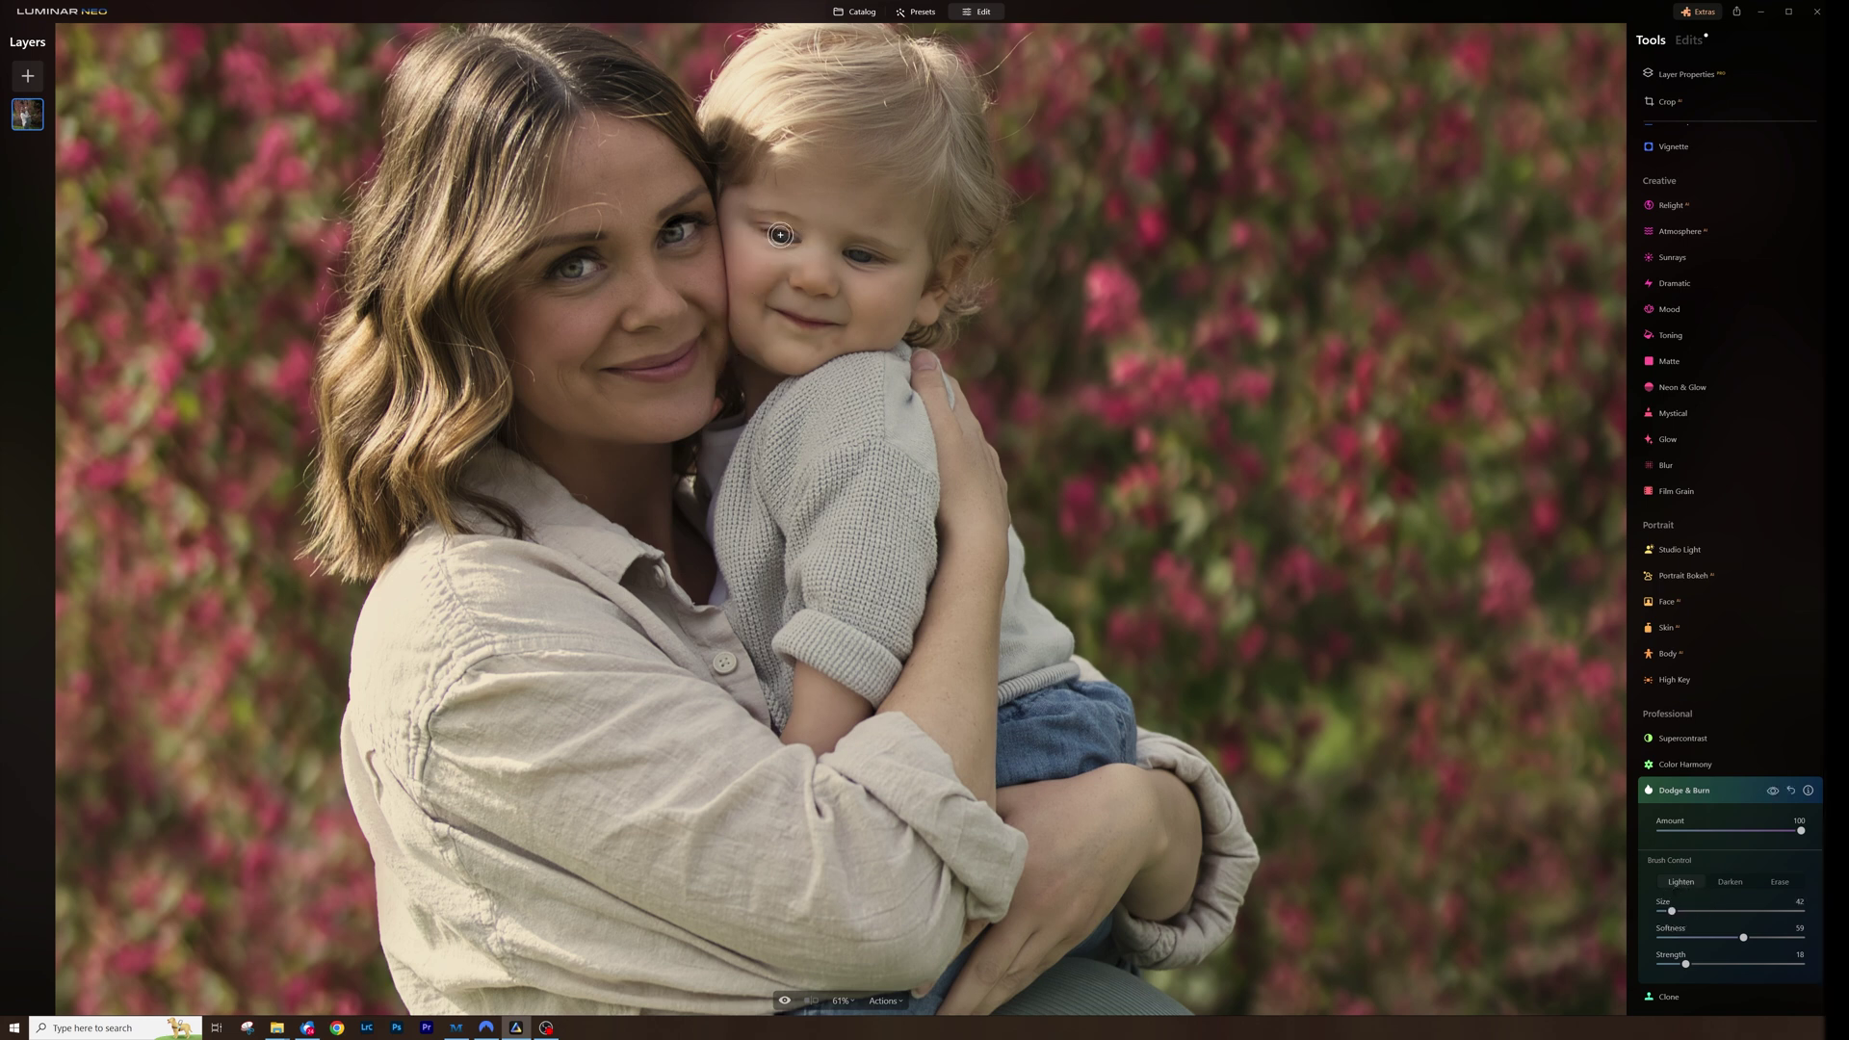
{"action": "mouse_move", "coordinate": [765, 231]}
{"action": "left_mouse_down"}
{"action": "mouse_move", "coordinate": [866, 276]}
{"action": "mouse_move", "coordinate": [785, 234]}
{"action": "mouse_move", "coordinate": [792, 257]}
{"action": "mouse_move", "coordinate": [896, 264]}
{"action": "mouse_move", "coordinate": [853, 254]}
{"action": "left_mouse_up"}
Darken the bright areas of the shirt and the skirt's front edge with Dodge & Burn at Size 100, Softness 100 and Strength 4.
{"action": "key", "text": "bracketright"}
{"action": "key", "text": "bracketright"}
{"action": "key", "text": "bracketright"}
{"action": "key", "text": "bracketright"}
{"action": "key", "text": "bracketright"}
{"action": "key", "text": "bracketright"}
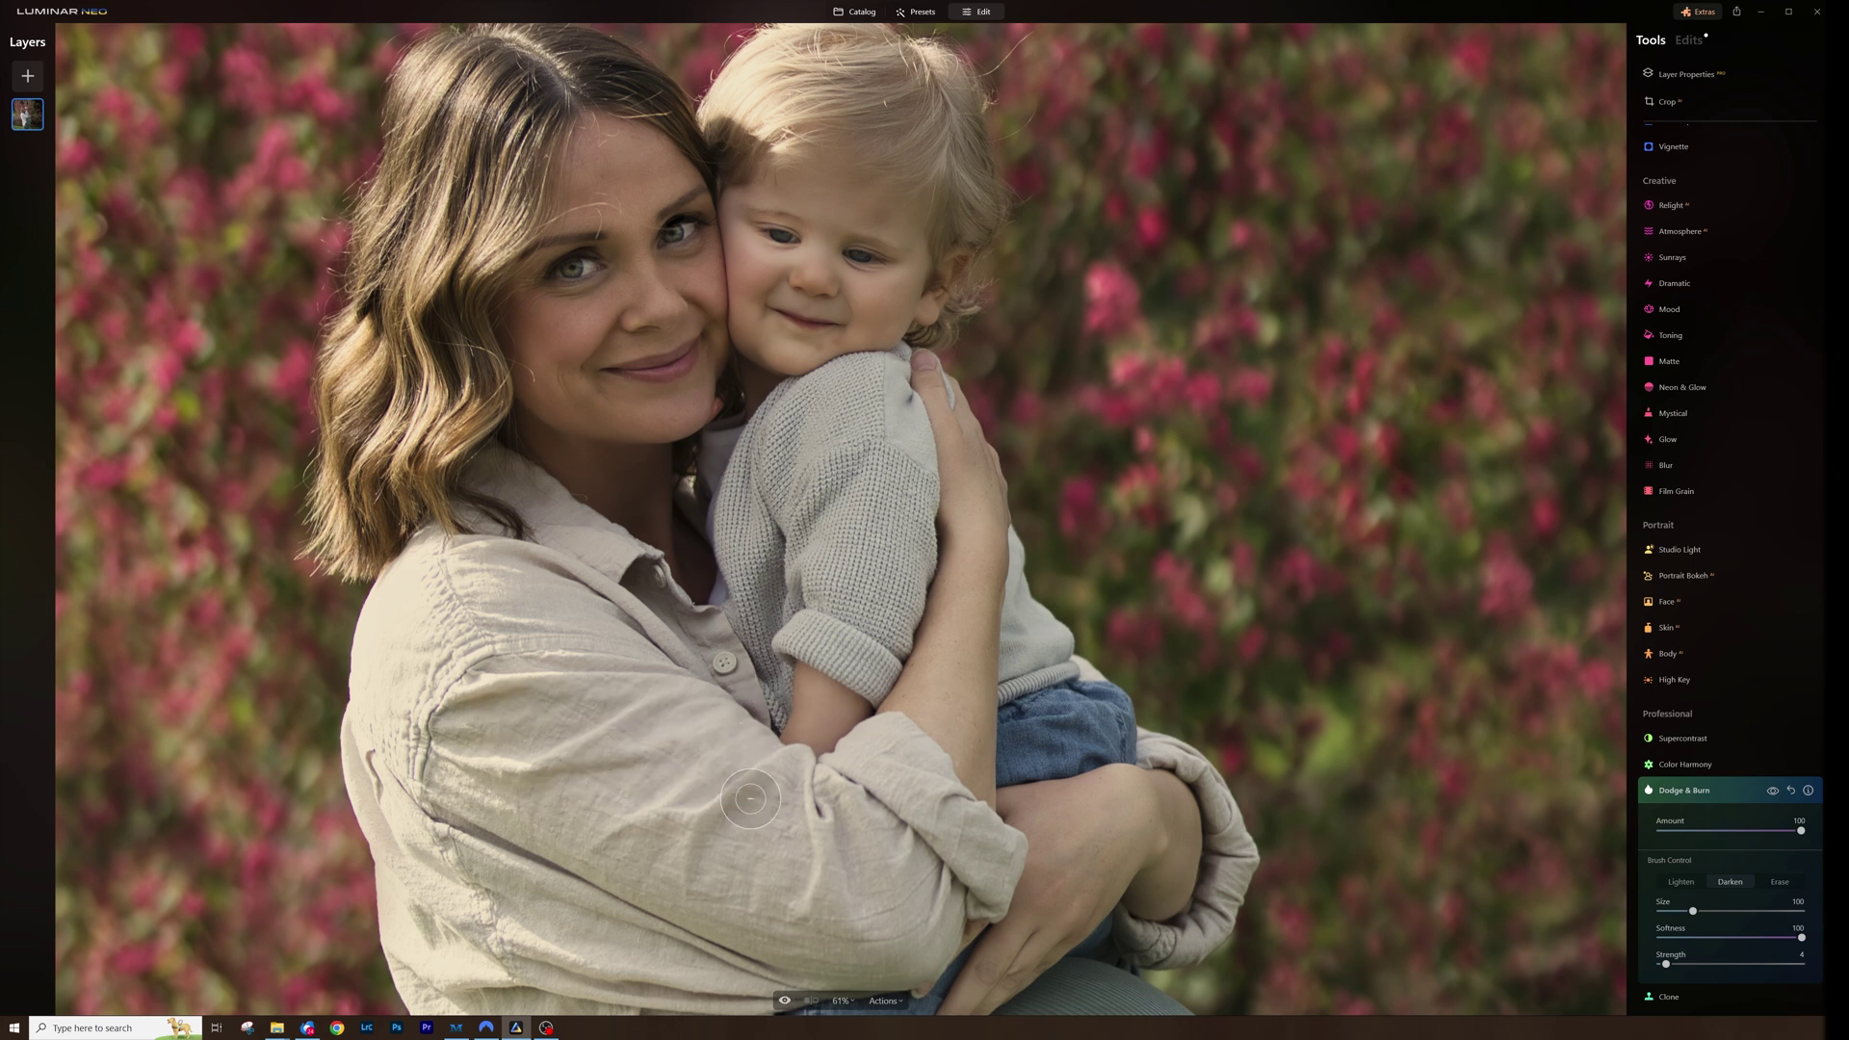
{"action": "key", "text": "ctrl+0"}
{"action": "mouse_move", "coordinate": [989, 685]}
{"action": "left_mouse_down"}
{"action": "mouse_move", "coordinate": [904, 697]}
{"action": "mouse_move", "coordinate": [922, 713]}
{"action": "mouse_move", "coordinate": [1002, 691]}
{"action": "mouse_move", "coordinate": [887, 696]}
{"action": "mouse_move", "coordinate": [986, 707]}
{"action": "mouse_move", "coordinate": [886, 671]}
{"action": "mouse_move", "coordinate": [930, 609]}
{"action": "mouse_move", "coordinate": [903, 676]}
{"action": "mouse_move", "coordinate": [994, 714]}
{"action": "mouse_move", "coordinate": [926, 707]}
{"action": "mouse_move", "coordinate": [927, 614]}
{"action": "mouse_move", "coordinate": [932, 729]}
{"action": "mouse_move", "coordinate": [1009, 706]}
{"action": "mouse_move", "coordinate": [787, 894]}
{"action": "mouse_move", "coordinate": [963, 688]}
{"action": "mouse_move", "coordinate": [821, 876]}
{"action": "mouse_move", "coordinate": [862, 879]}
{"action": "mouse_move", "coordinate": [1014, 673]}
{"action": "mouse_move", "coordinate": [914, 820]}
{"action": "mouse_move", "coordinate": [991, 748]}
{"action": "left_mouse_up"}
Lighten spots on the belly and nearby background at Strength 6, and darken the mother's shirt at Strength 4.
{"action": "left_click", "coordinate": [1682, 882]}
{"action": "mouse_move", "coordinate": [962, 648]}
{"action": "left_mouse_down"}
{"action": "mouse_move", "coordinate": [925, 634]}
{"action": "mouse_move", "coordinate": [931, 660]}
{"action": "mouse_move", "coordinate": [981, 652]}
{"action": "mouse_move", "coordinate": [955, 614]}
{"action": "mouse_move", "coordinate": [935, 653]}
{"action": "mouse_move", "coordinate": [972, 655]}
{"action": "left_mouse_up"}
{"action": "mouse_move", "coordinate": [996, 417]}
{"action": "left_mouse_down"}
{"action": "mouse_move", "coordinate": [1052, 414]}
{"action": "mouse_move", "coordinate": [966, 360]}
{"action": "mouse_move", "coordinate": [1003, 437]}
{"action": "mouse_move", "coordinate": [1062, 378]}
{"action": "mouse_move", "coordinate": [1024, 379]}
{"action": "mouse_move", "coordinate": [987, 438]}
{"action": "mouse_move", "coordinate": [997, 421]}
{"action": "left_mouse_up"}
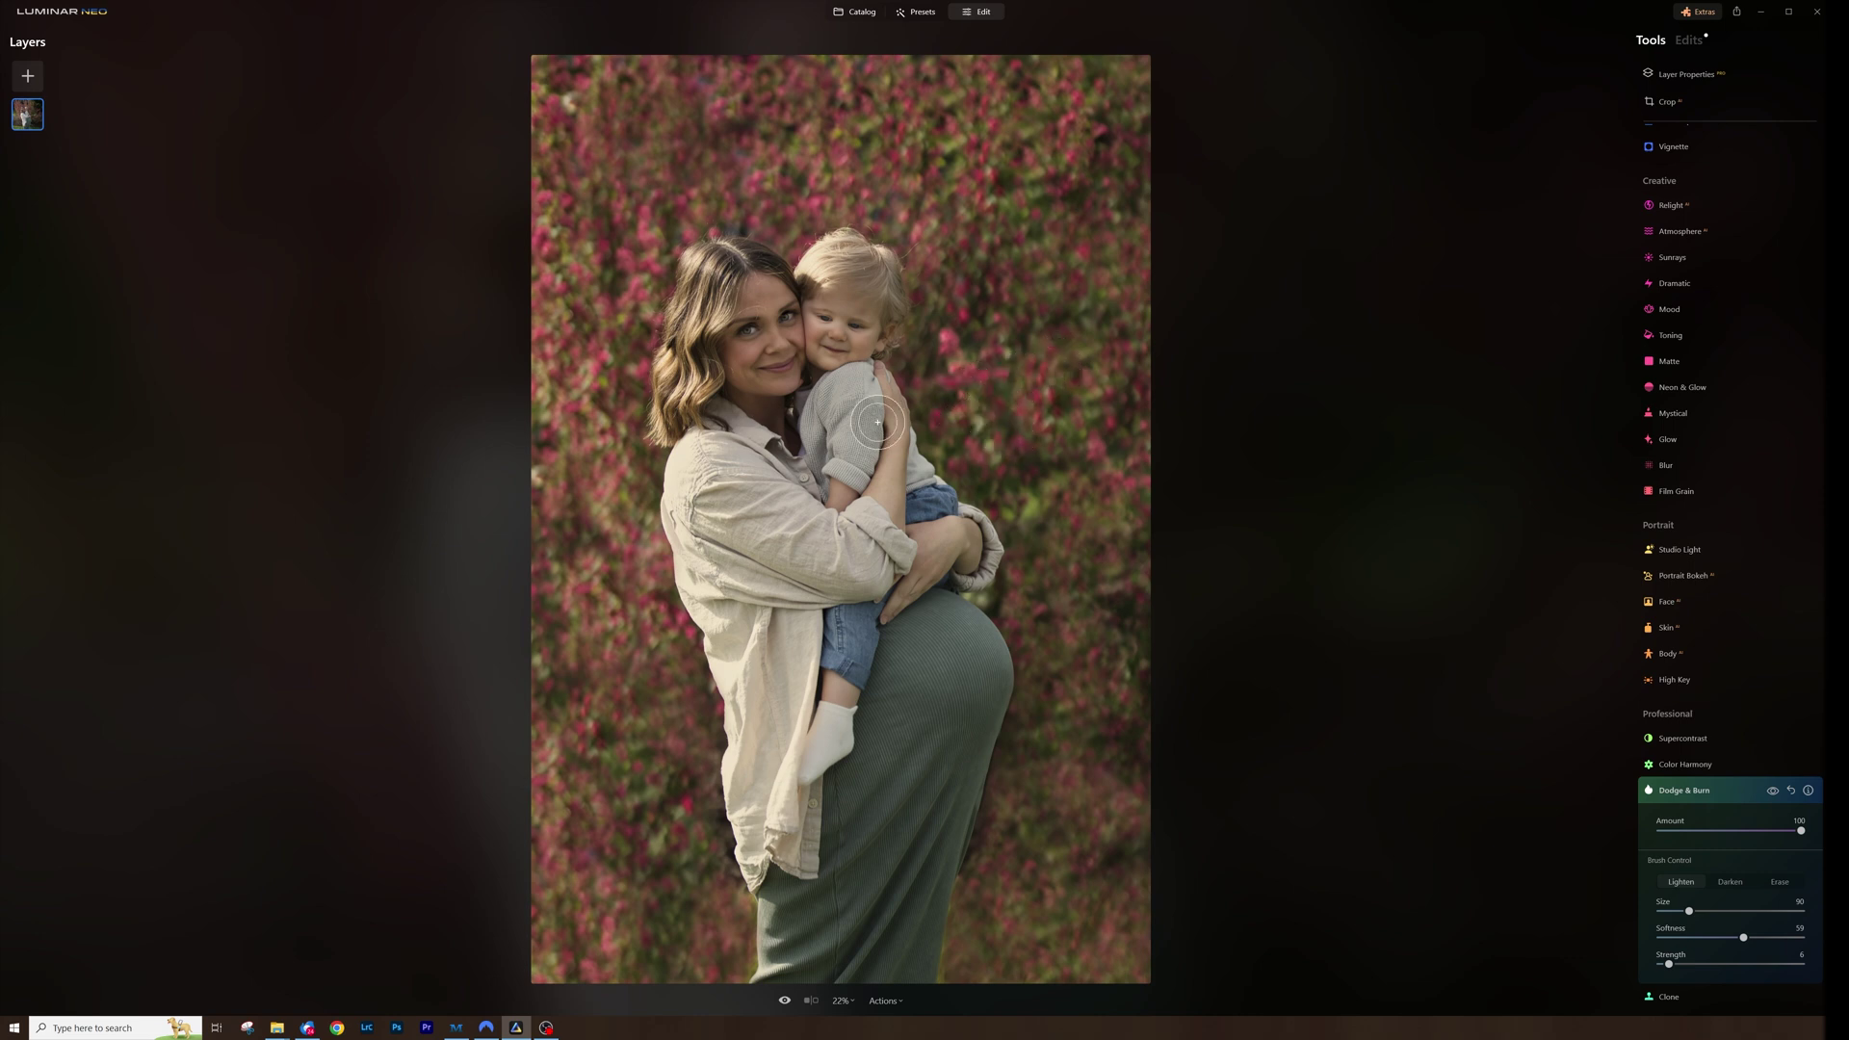
{"action": "left_click", "coordinate": [1730, 882]}
{"action": "mouse_move", "coordinate": [789, 631]}
{"action": "left_mouse_down"}
{"action": "mouse_move", "coordinate": [691, 486]}
{"action": "mouse_move", "coordinate": [682, 535]}
{"action": "mouse_move", "coordinate": [682, 491]}
{"action": "mouse_move", "coordinate": [708, 711]}
{"action": "mouse_move", "coordinate": [729, 661]}
{"action": "mouse_move", "coordinate": [745, 857]}
{"action": "mouse_move", "coordinate": [708, 292]}
{"action": "mouse_move", "coordinate": [666, 405]}
{"action": "mouse_move", "coordinate": [769, 275]}
{"action": "mouse_move", "coordinate": [836, 270]}
{"action": "mouse_move", "coordinate": [811, 249]}
{"action": "mouse_move", "coordinate": [772, 254]}
{"action": "mouse_move", "coordinate": [826, 485]}
{"action": "mouse_move", "coordinate": [853, 416]}
{"action": "mouse_move", "coordinate": [838, 400]}
{"action": "mouse_move", "coordinate": [852, 441]}
{"action": "mouse_move", "coordinate": [720, 294]}
{"action": "mouse_move", "coordinate": [813, 393]}
{"action": "left_mouse_up"}
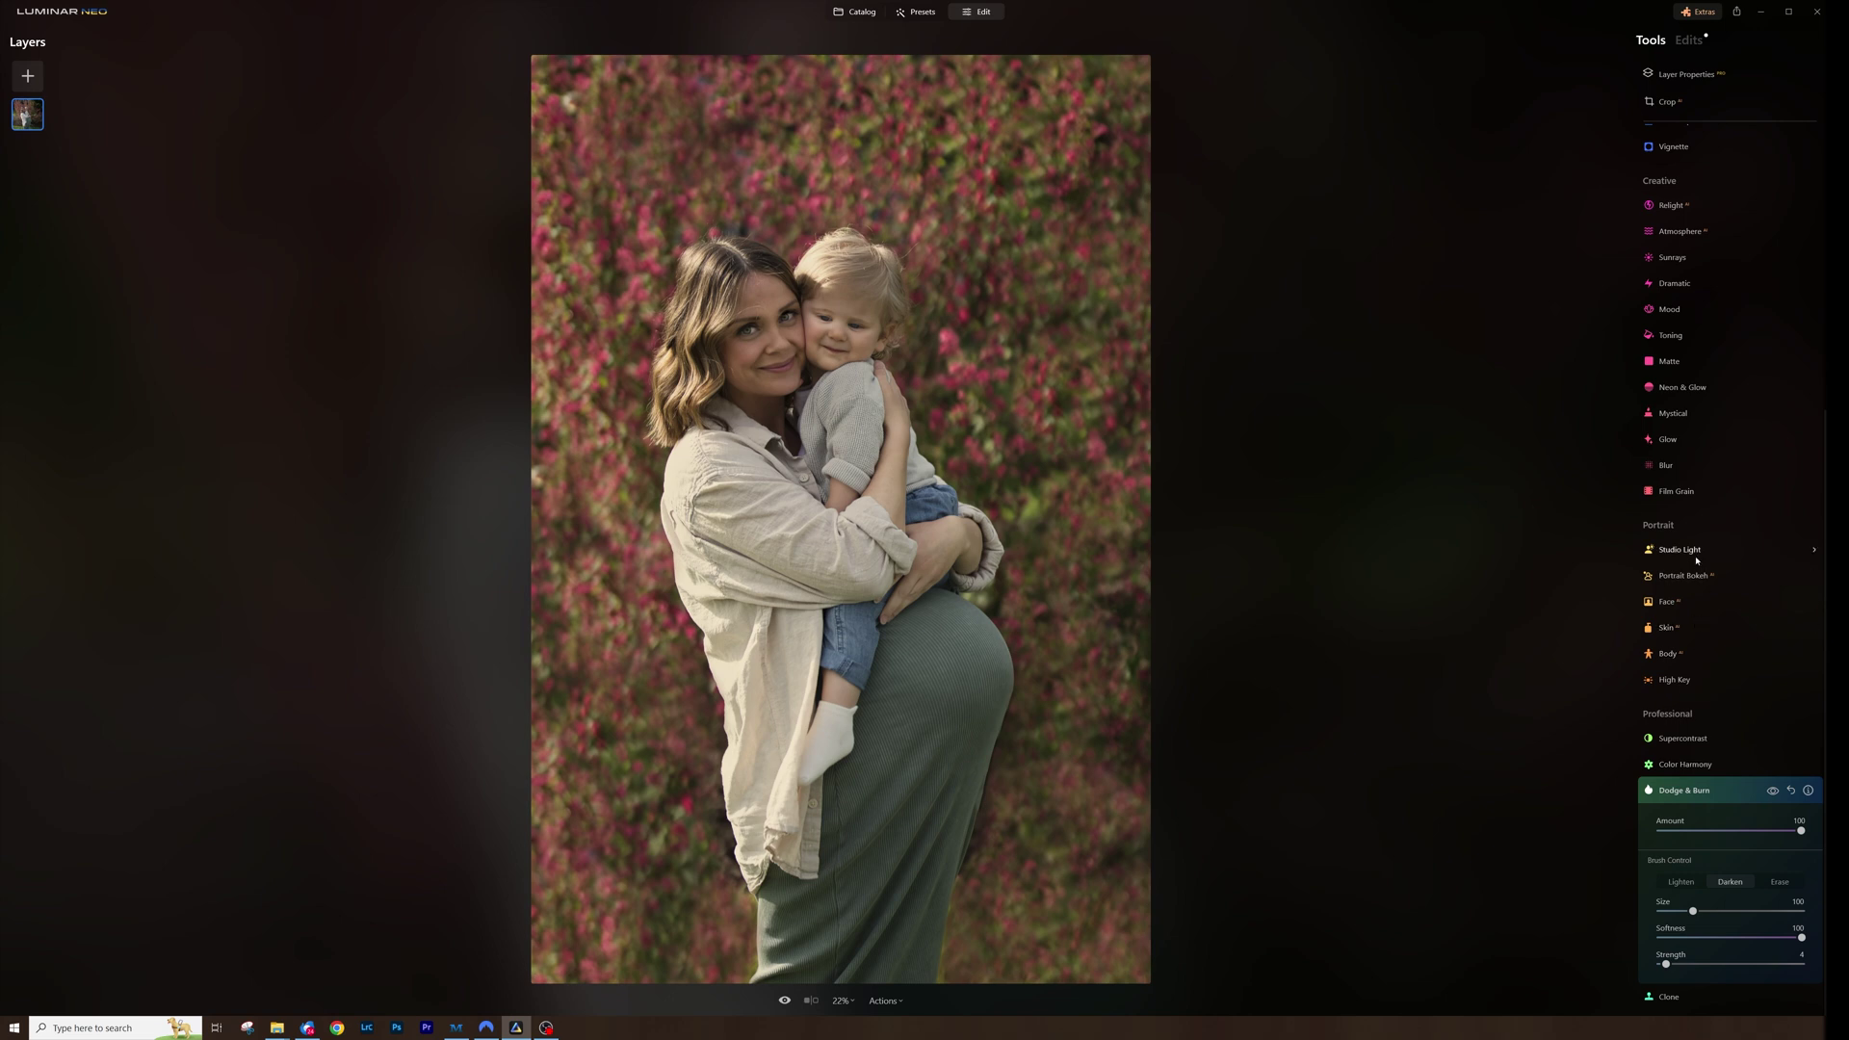
Go through the Face adjustments, set Relight's Brightness Far to -15 and compare the portrait with the unedited version.
{"action": "left_click", "coordinate": [1672, 603]}
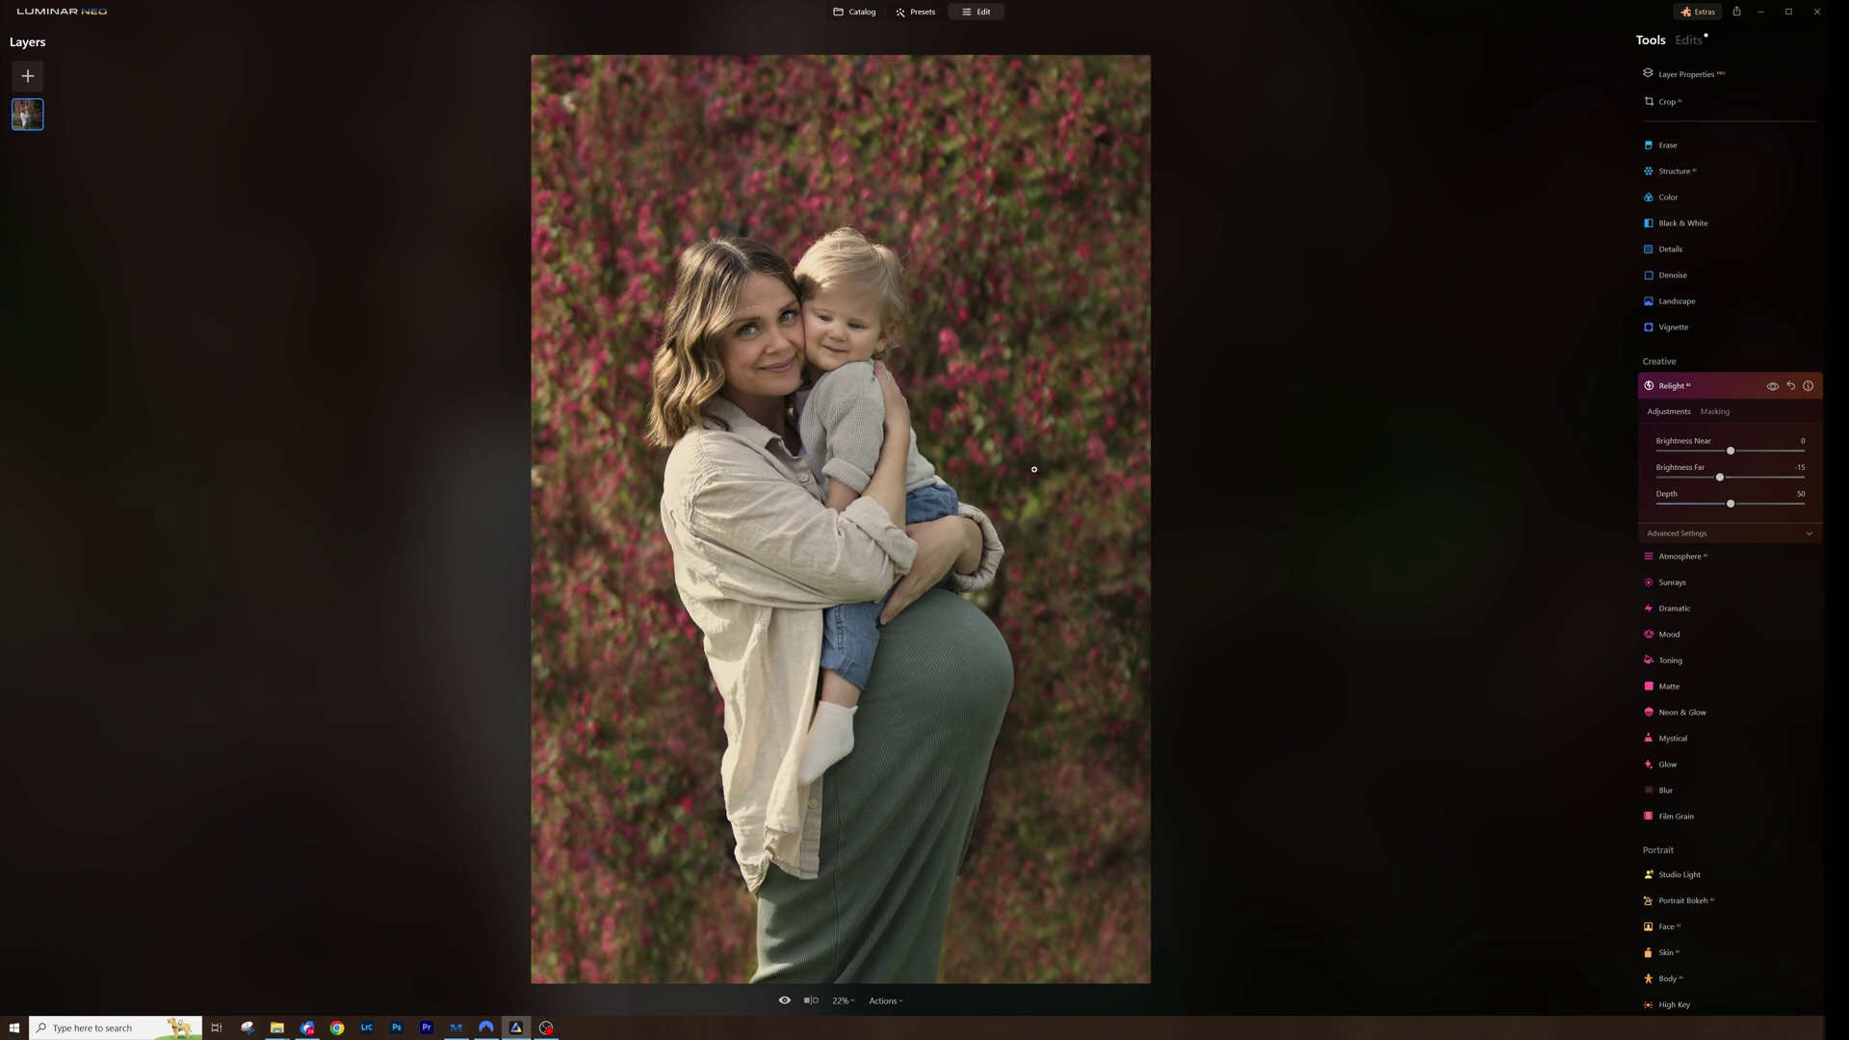
{"action": "left_click", "coordinate": [786, 1002]}
{"action": "left_click", "coordinate": [786, 1002]}
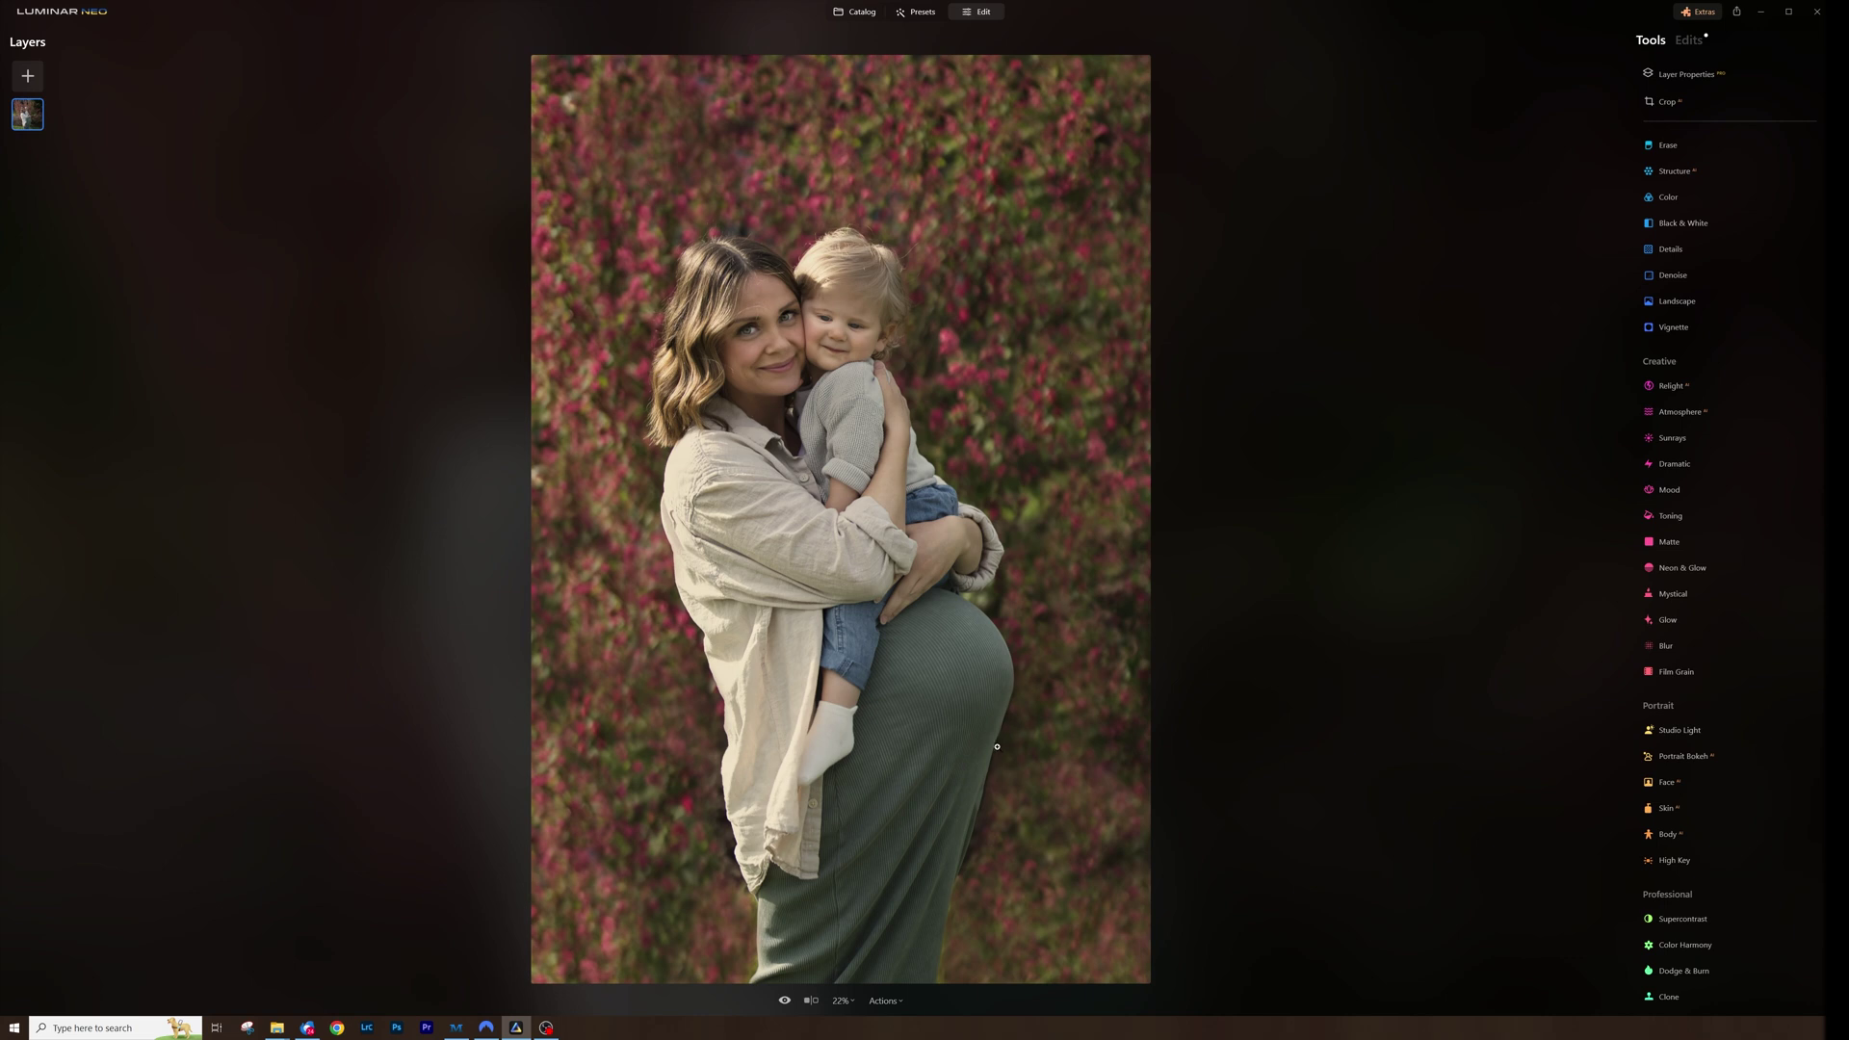
Apply a Gaussian Blur with Amount 4 and erase it from the subjects using a mask brush of Size 112 and Strength 100.
{"action": "left_click", "coordinate": [1694, 646]}
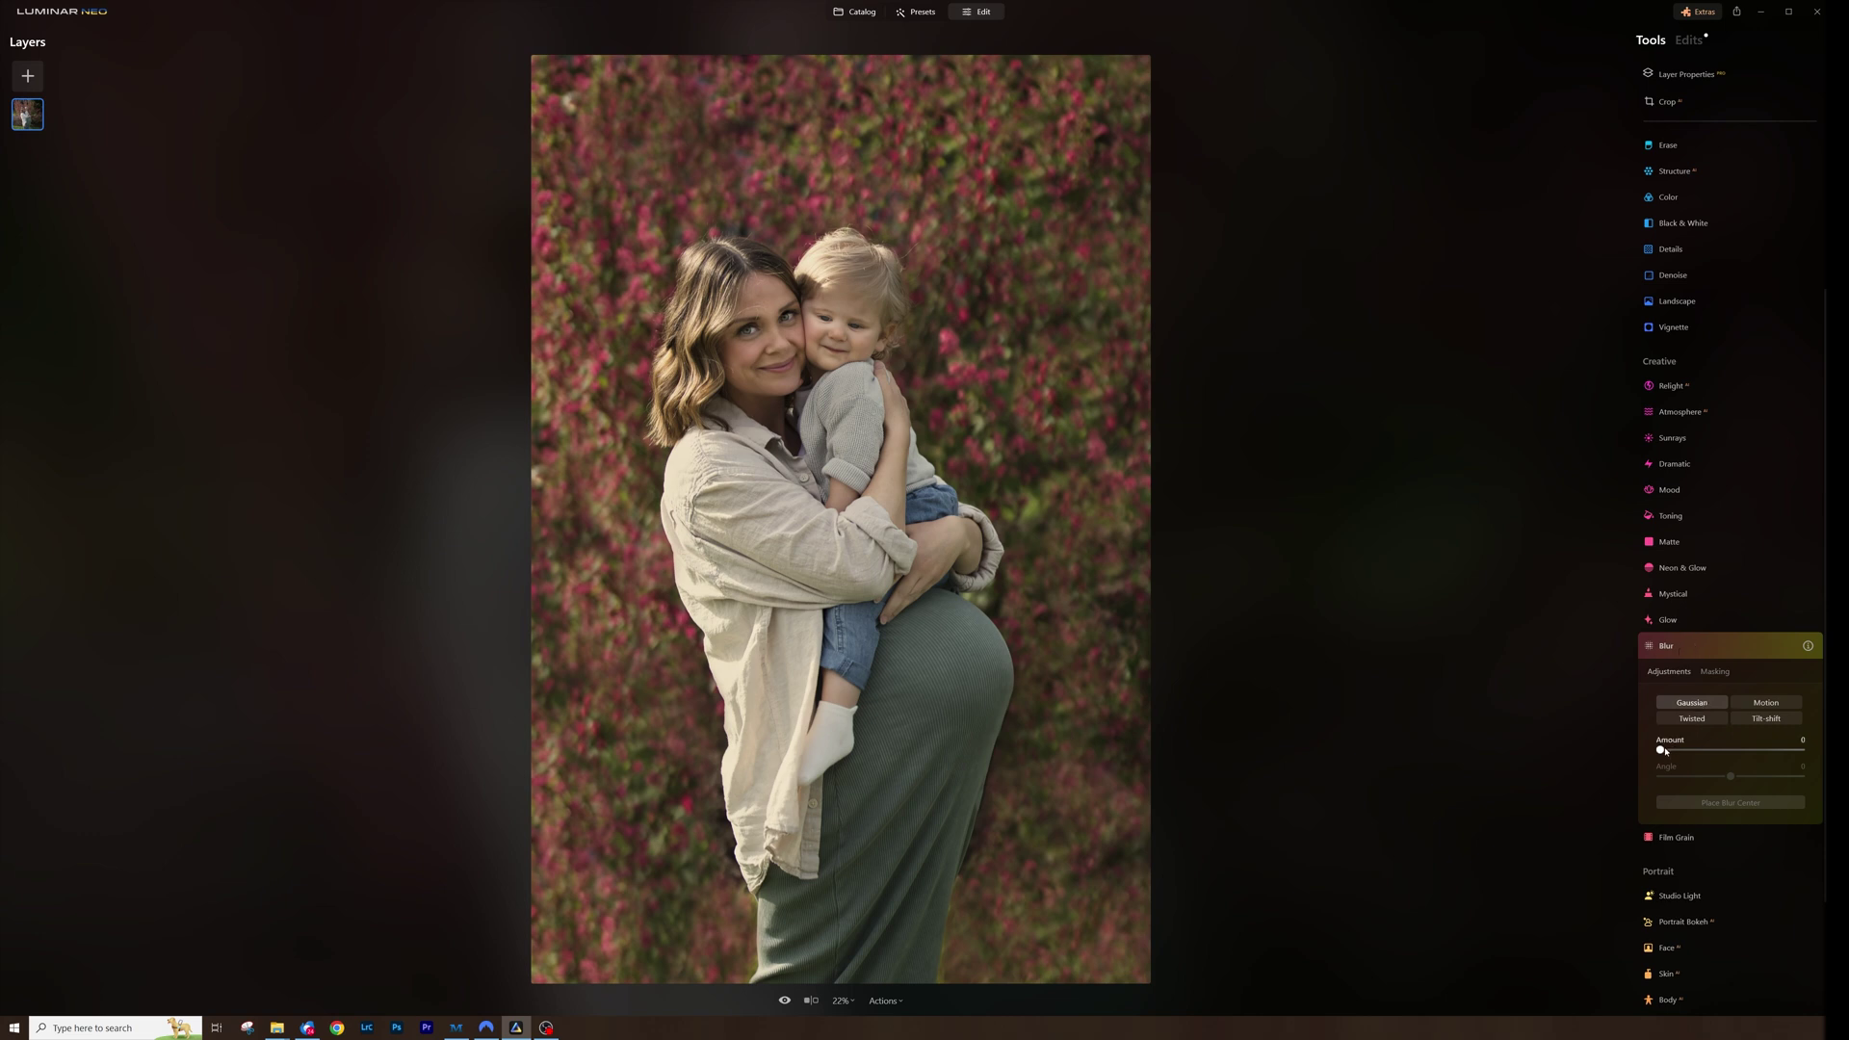
{"action": "mouse_move", "coordinate": [1669, 752]}
{"action": "left_mouse_down"}
{"action": "mouse_move", "coordinate": [1807, 761]}
{"action": "mouse_move", "coordinate": [1665, 768]}
{"action": "left_mouse_up"}
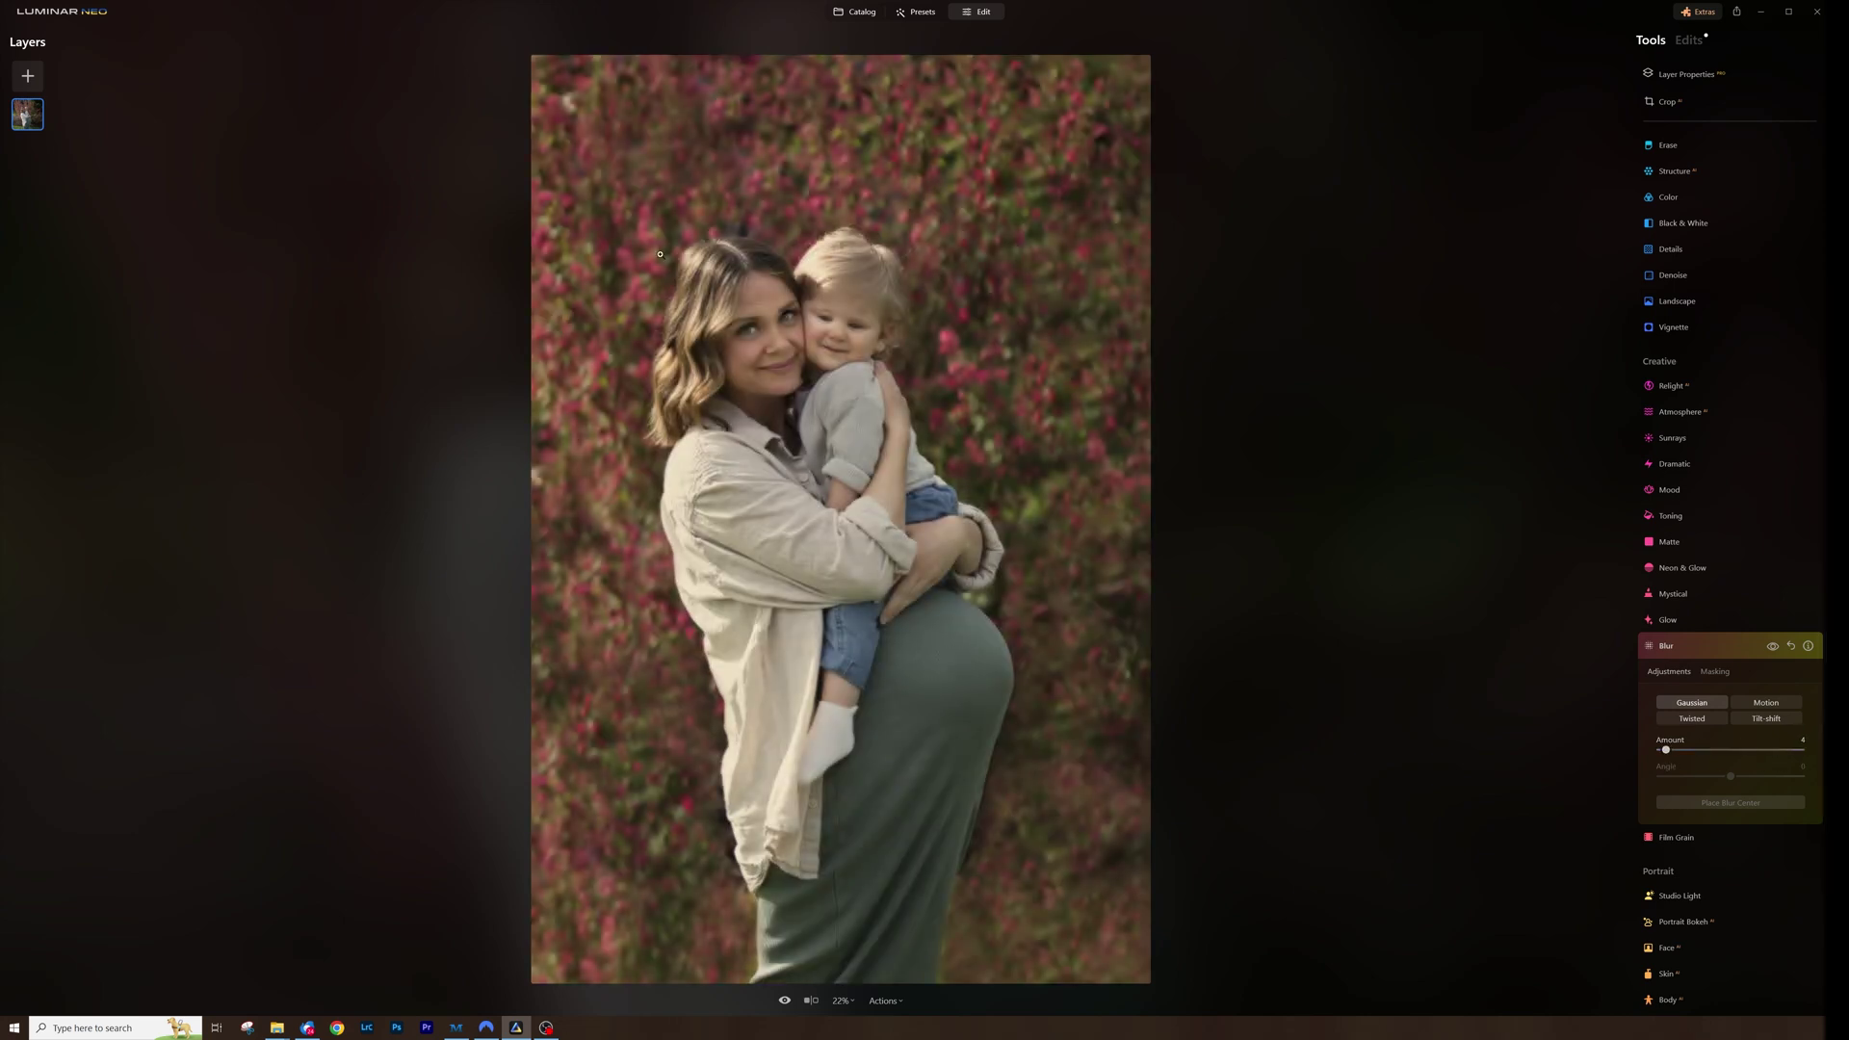
{"action": "left_click", "coordinate": [1715, 672]}
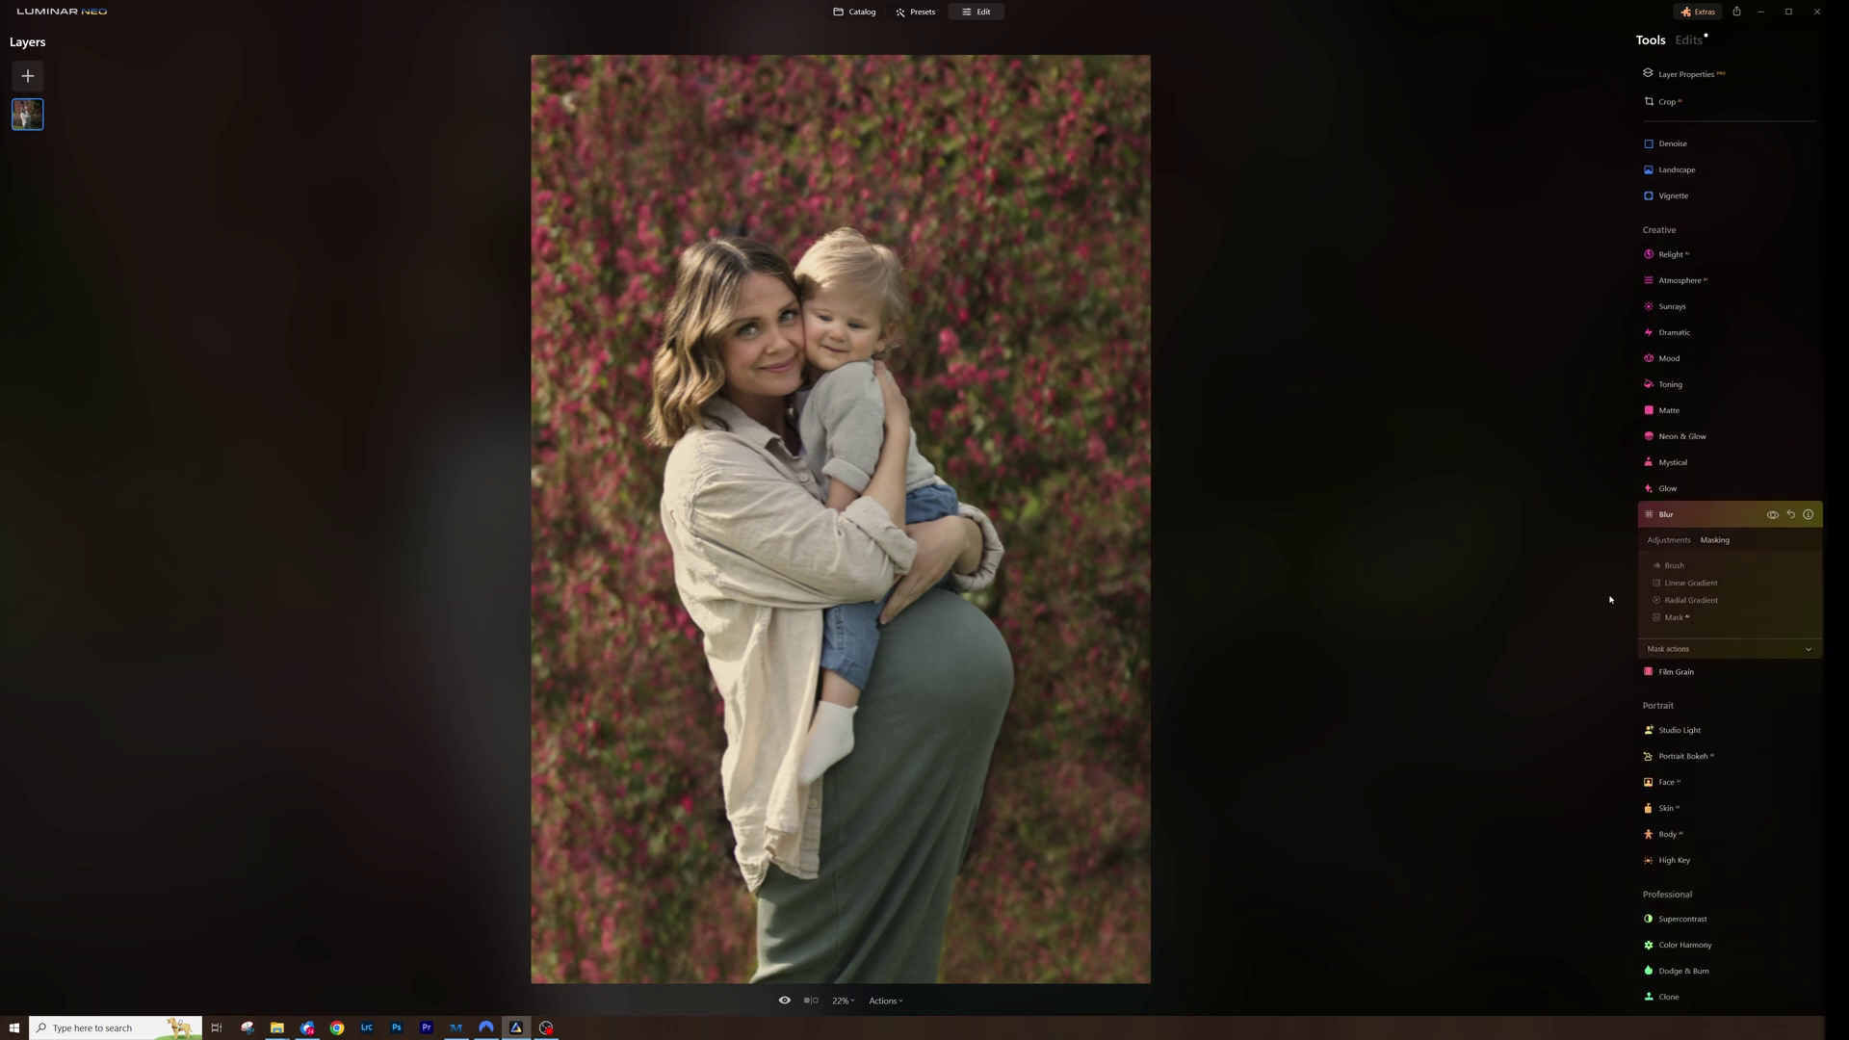
{"action": "left_click", "coordinate": [1676, 567]}
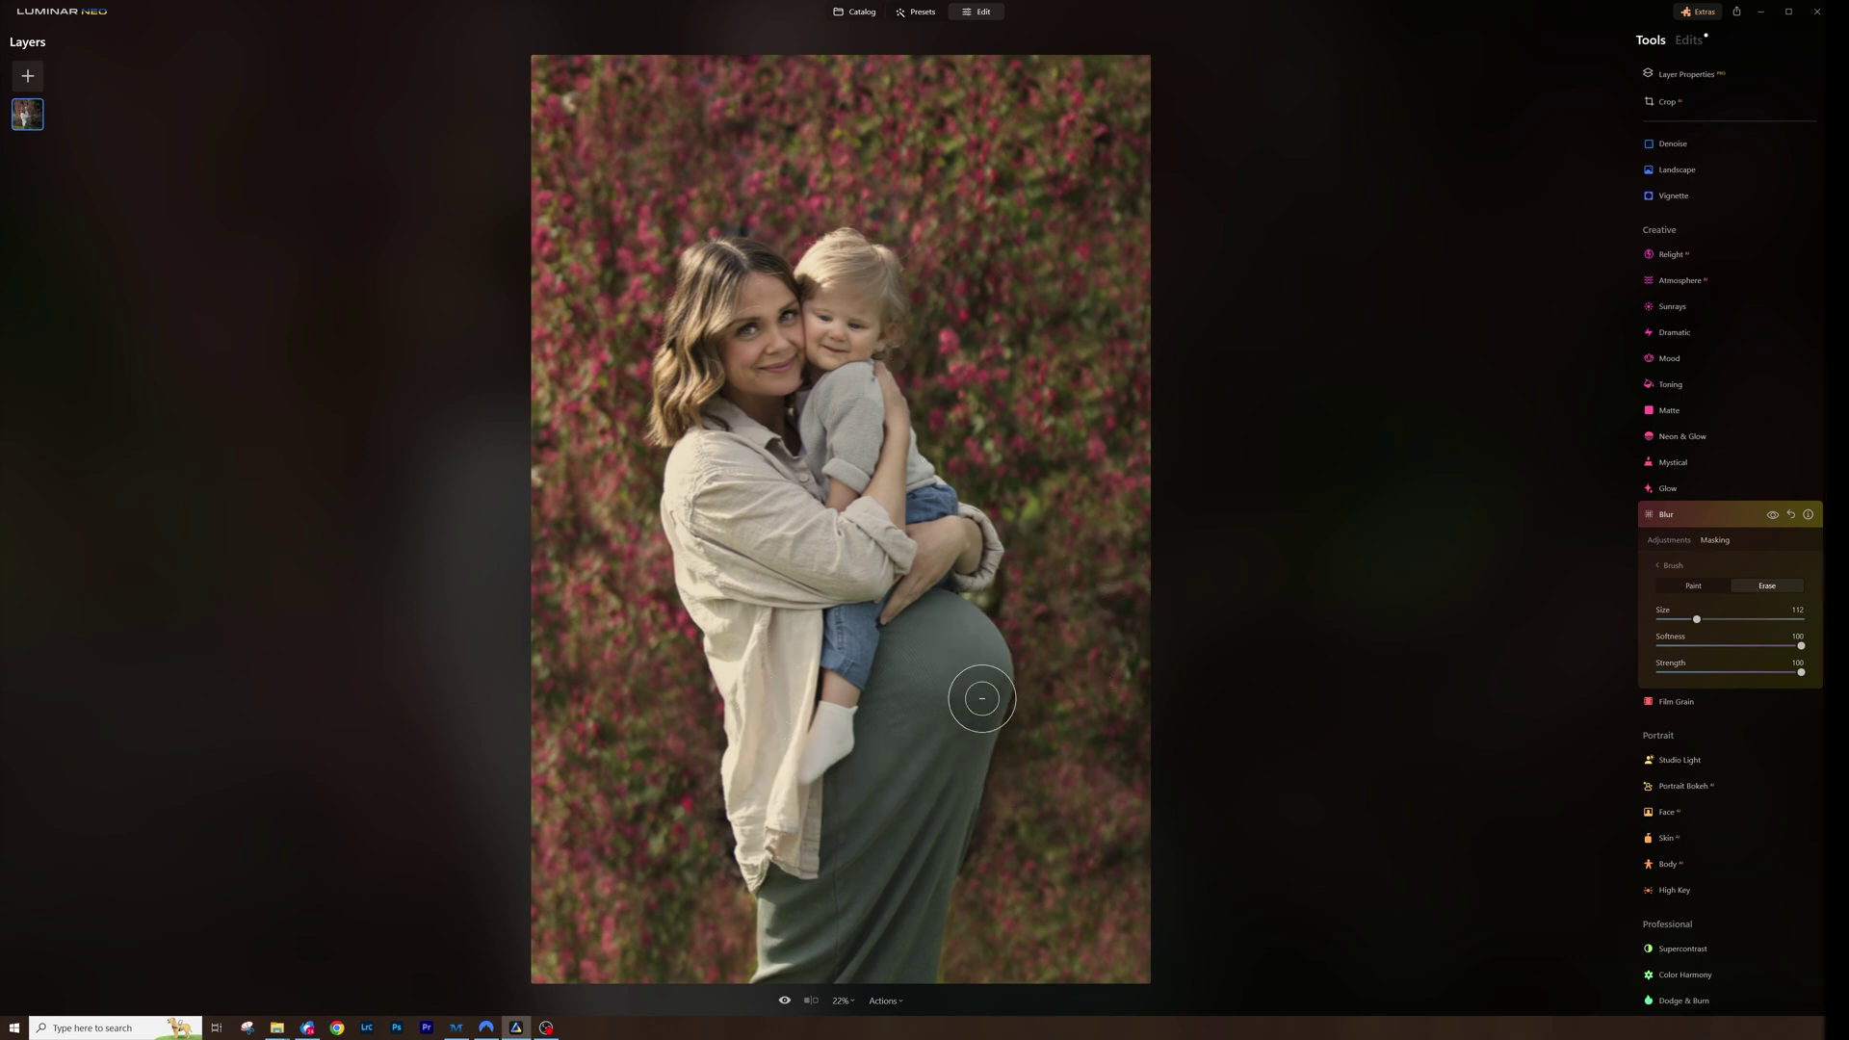
{"action": "mouse_move", "coordinate": [978, 640]}
{"action": "left_mouse_down"}
{"action": "mouse_move", "coordinate": [973, 664]}
{"action": "mouse_move", "coordinate": [867, 655]}
{"action": "mouse_move", "coordinate": [958, 641]}
{"action": "mouse_move", "coordinate": [862, 648]}
{"action": "mouse_move", "coordinate": [875, 685]}
{"action": "mouse_move", "coordinate": [800, 838]}
{"action": "mouse_move", "coordinate": [871, 755]}
{"action": "mouse_move", "coordinate": [796, 916]}
{"action": "mouse_move", "coordinate": [870, 941]}
{"action": "mouse_move", "coordinate": [934, 743]}
{"action": "mouse_move", "coordinate": [850, 916]}
{"action": "mouse_move", "coordinate": [776, 761]}
{"action": "mouse_move", "coordinate": [769, 788]}
{"action": "mouse_move", "coordinate": [713, 463]}
{"action": "mouse_move", "coordinate": [785, 539]}
{"action": "mouse_move", "coordinate": [852, 714]}
{"action": "mouse_move", "coordinate": [830, 741]}
{"action": "mouse_move", "coordinate": [949, 549]}
{"action": "mouse_move", "coordinate": [855, 421]}
{"action": "mouse_move", "coordinate": [775, 409]}
{"action": "mouse_move", "coordinate": [732, 275]}
{"action": "mouse_move", "coordinate": [686, 390]}
{"action": "mouse_move", "coordinate": [701, 488]}
{"action": "mouse_move", "coordinate": [734, 306]}
{"action": "mouse_move", "coordinate": [766, 461]}
{"action": "mouse_move", "coordinate": [754, 289]}
{"action": "mouse_move", "coordinate": [728, 272]}
{"action": "mouse_move", "coordinate": [778, 466]}
{"action": "mouse_move", "coordinate": [843, 270]}
{"action": "mouse_move", "coordinate": [862, 279]}
{"action": "mouse_move", "coordinate": [842, 276]}
{"action": "mouse_move", "coordinate": [852, 365]}
{"action": "mouse_move", "coordinate": [781, 488]}
{"action": "mouse_move", "coordinate": [787, 503]}
{"action": "mouse_move", "coordinate": [861, 442]}
{"action": "mouse_move", "coordinate": [896, 453]}
{"action": "mouse_move", "coordinate": [867, 443]}
{"action": "mouse_move", "coordinate": [949, 652]}
{"action": "mouse_move", "coordinate": [962, 544]}
{"action": "mouse_move", "coordinate": [818, 779]}
{"action": "mouse_move", "coordinate": [797, 879]}
{"action": "mouse_move", "coordinate": [809, 941]}
{"action": "mouse_move", "coordinate": [899, 945]}
{"action": "mouse_move", "coordinate": [959, 745]}
{"action": "mouse_move", "coordinate": [928, 710]}
{"action": "left_mouse_up"}
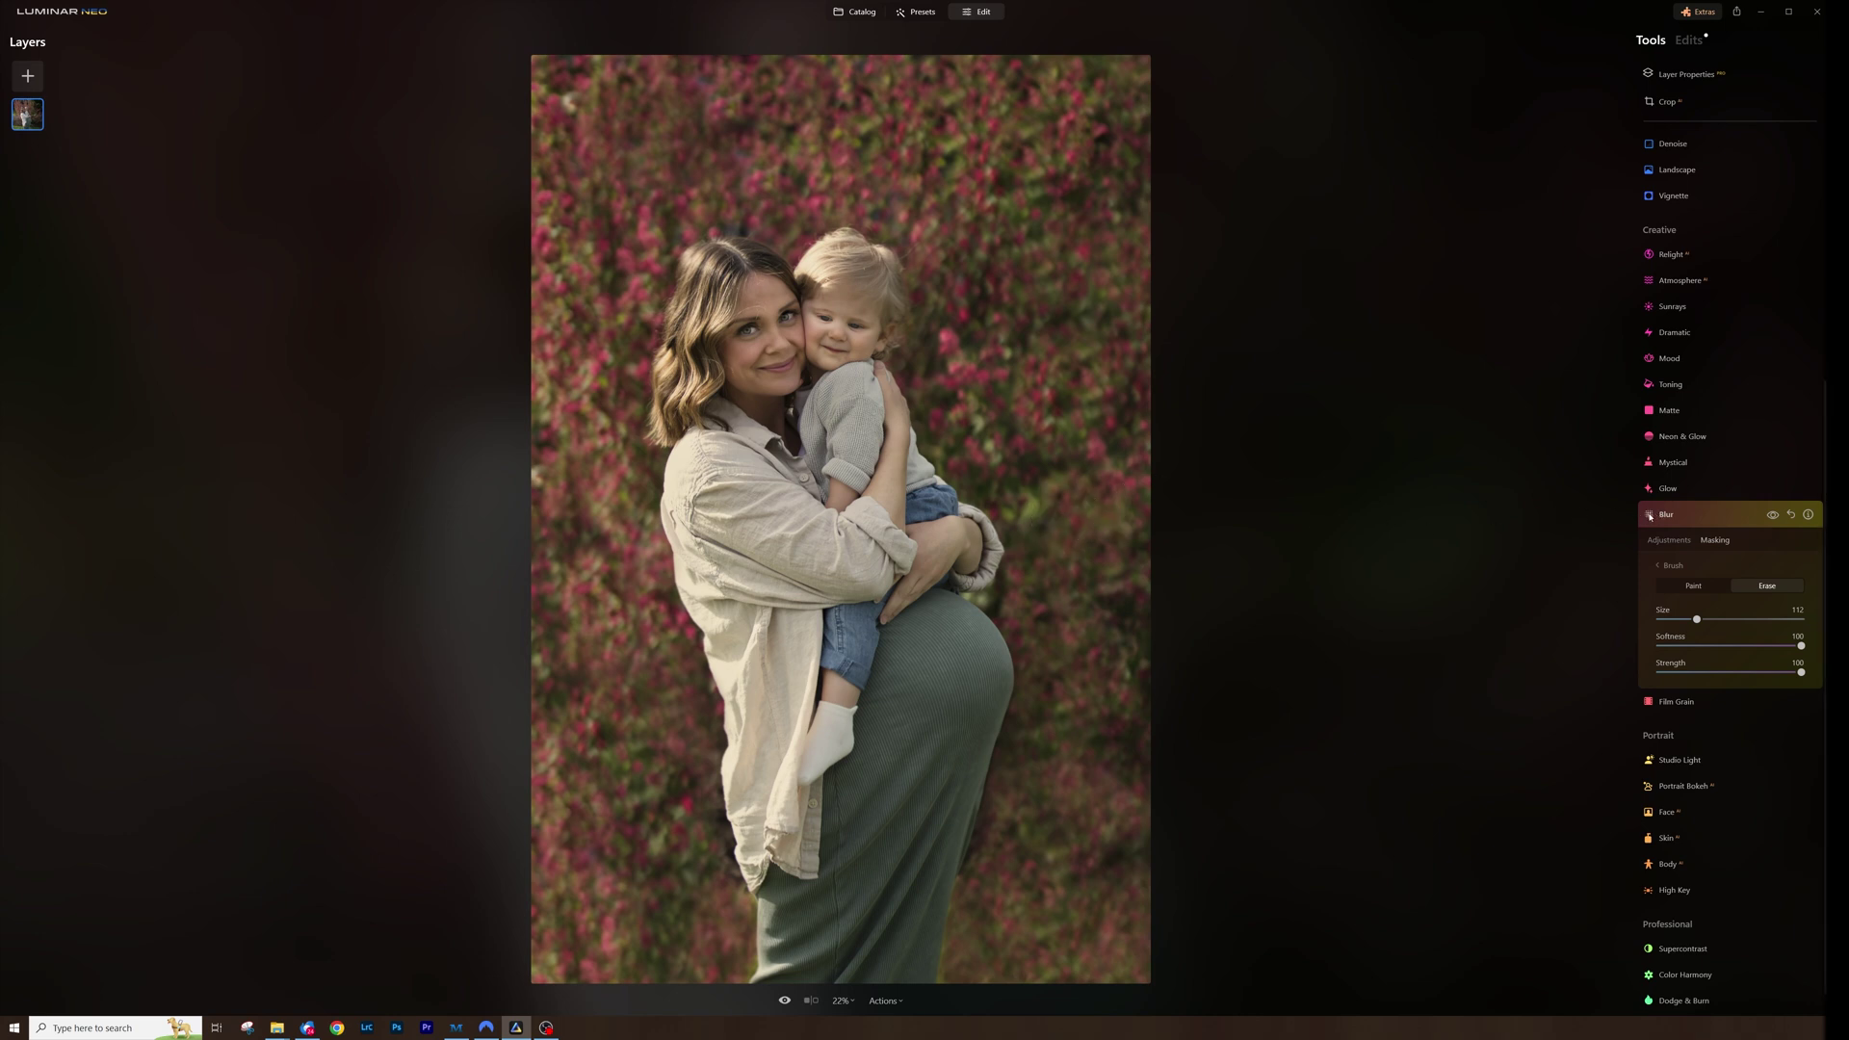
{"action": "left_click", "coordinate": [1650, 518]}
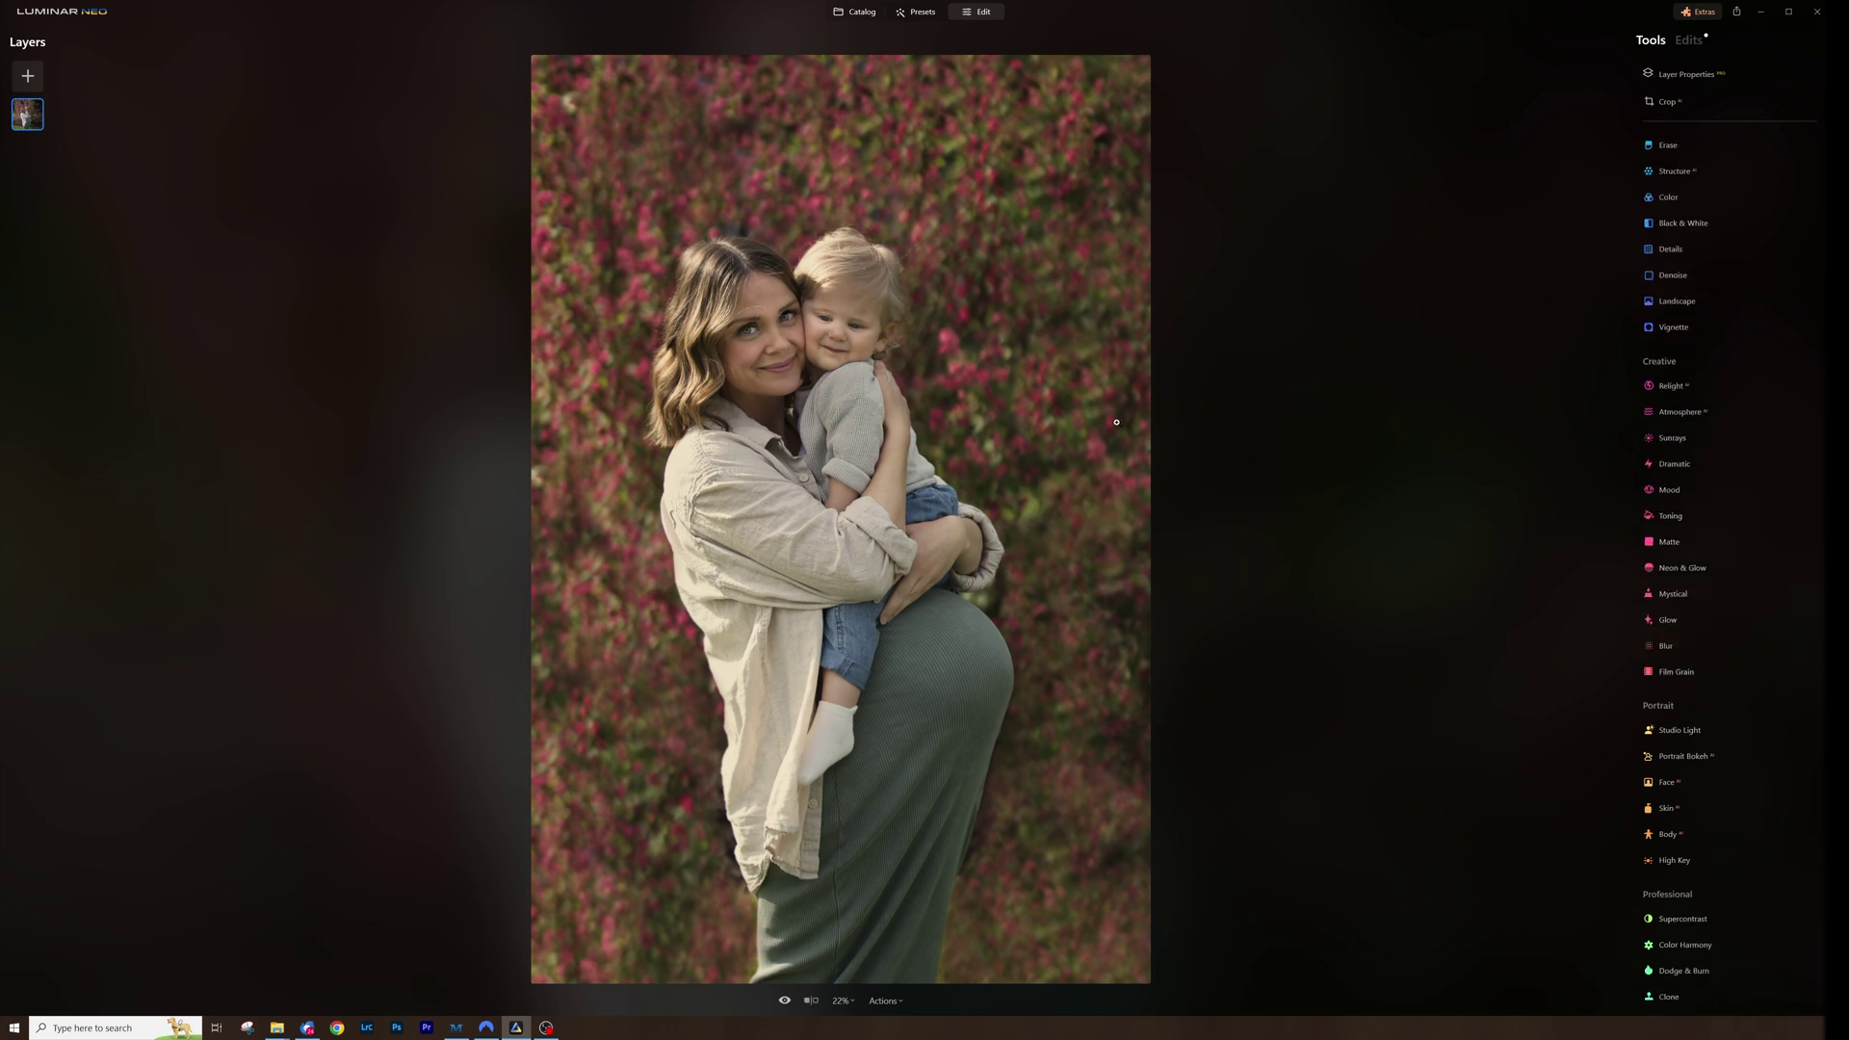
Review the list of applied edits and compare the finished portrait with the original.
{"action": "left_click", "coordinate": [1692, 43]}
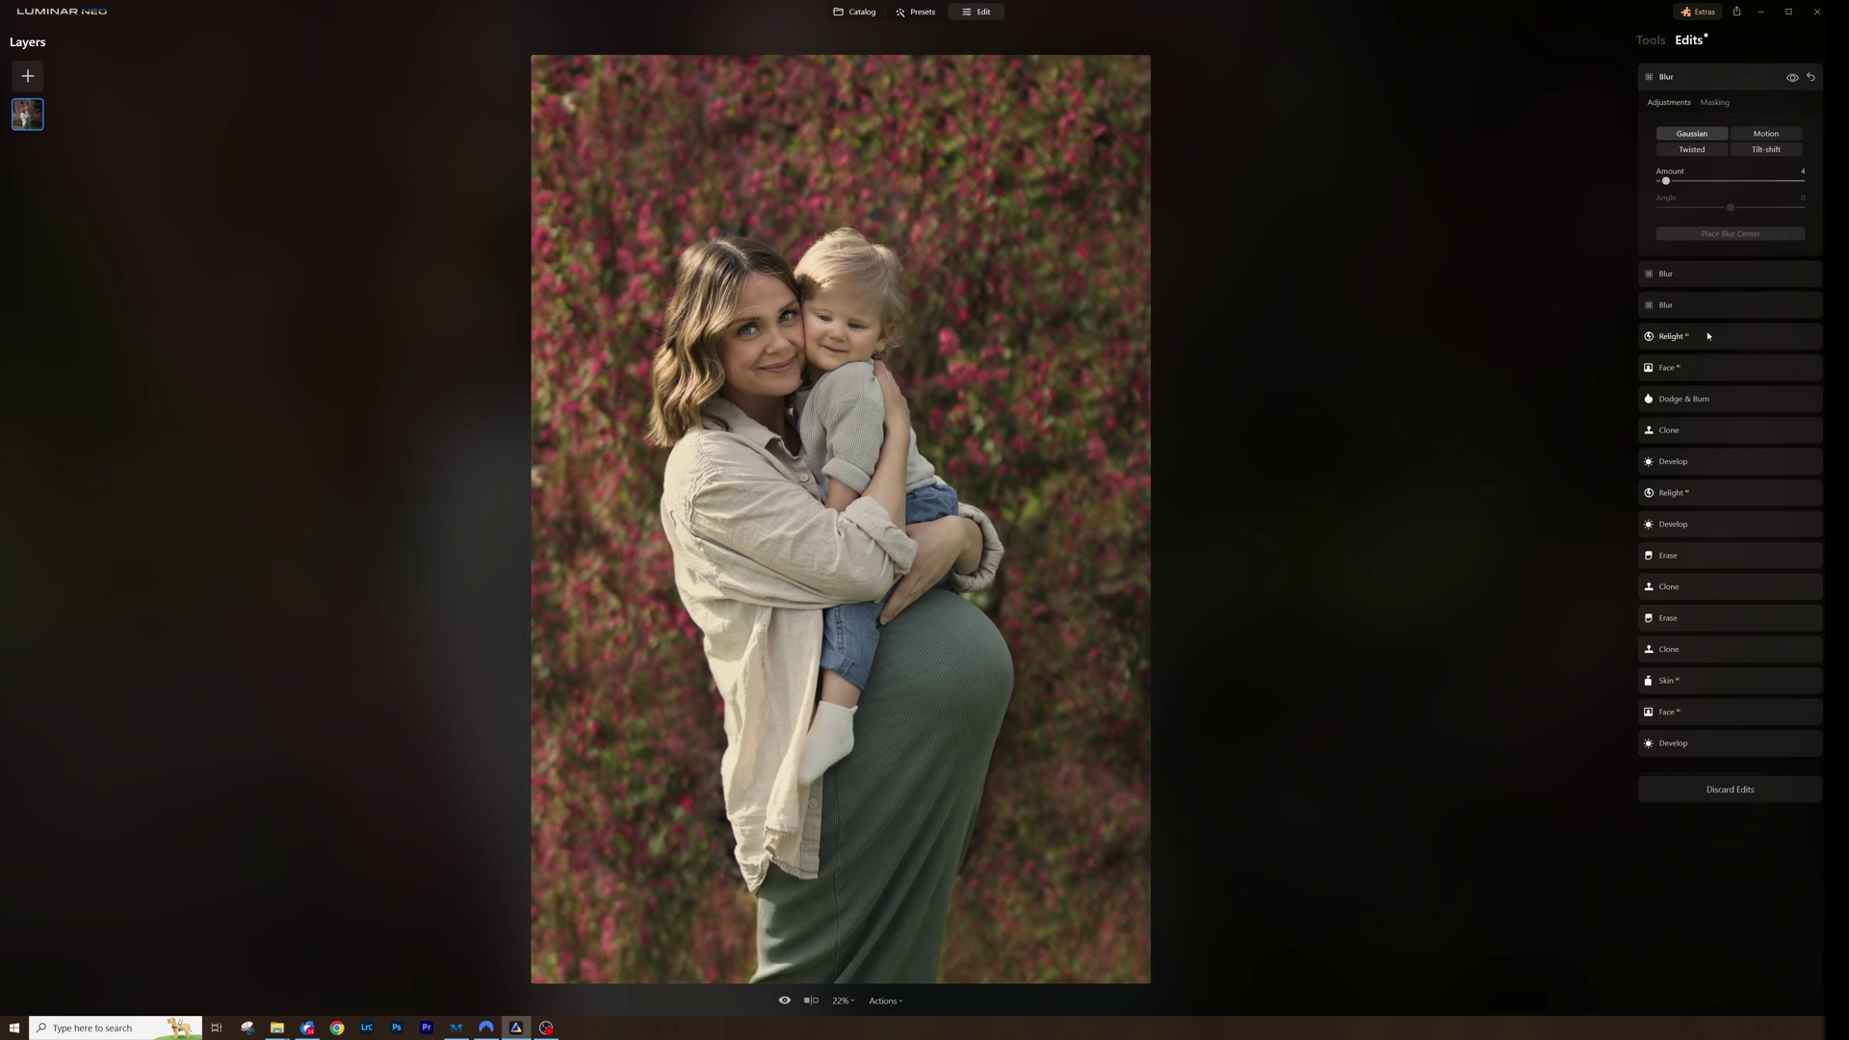
{"action": "left_click", "coordinate": [1650, 682]}
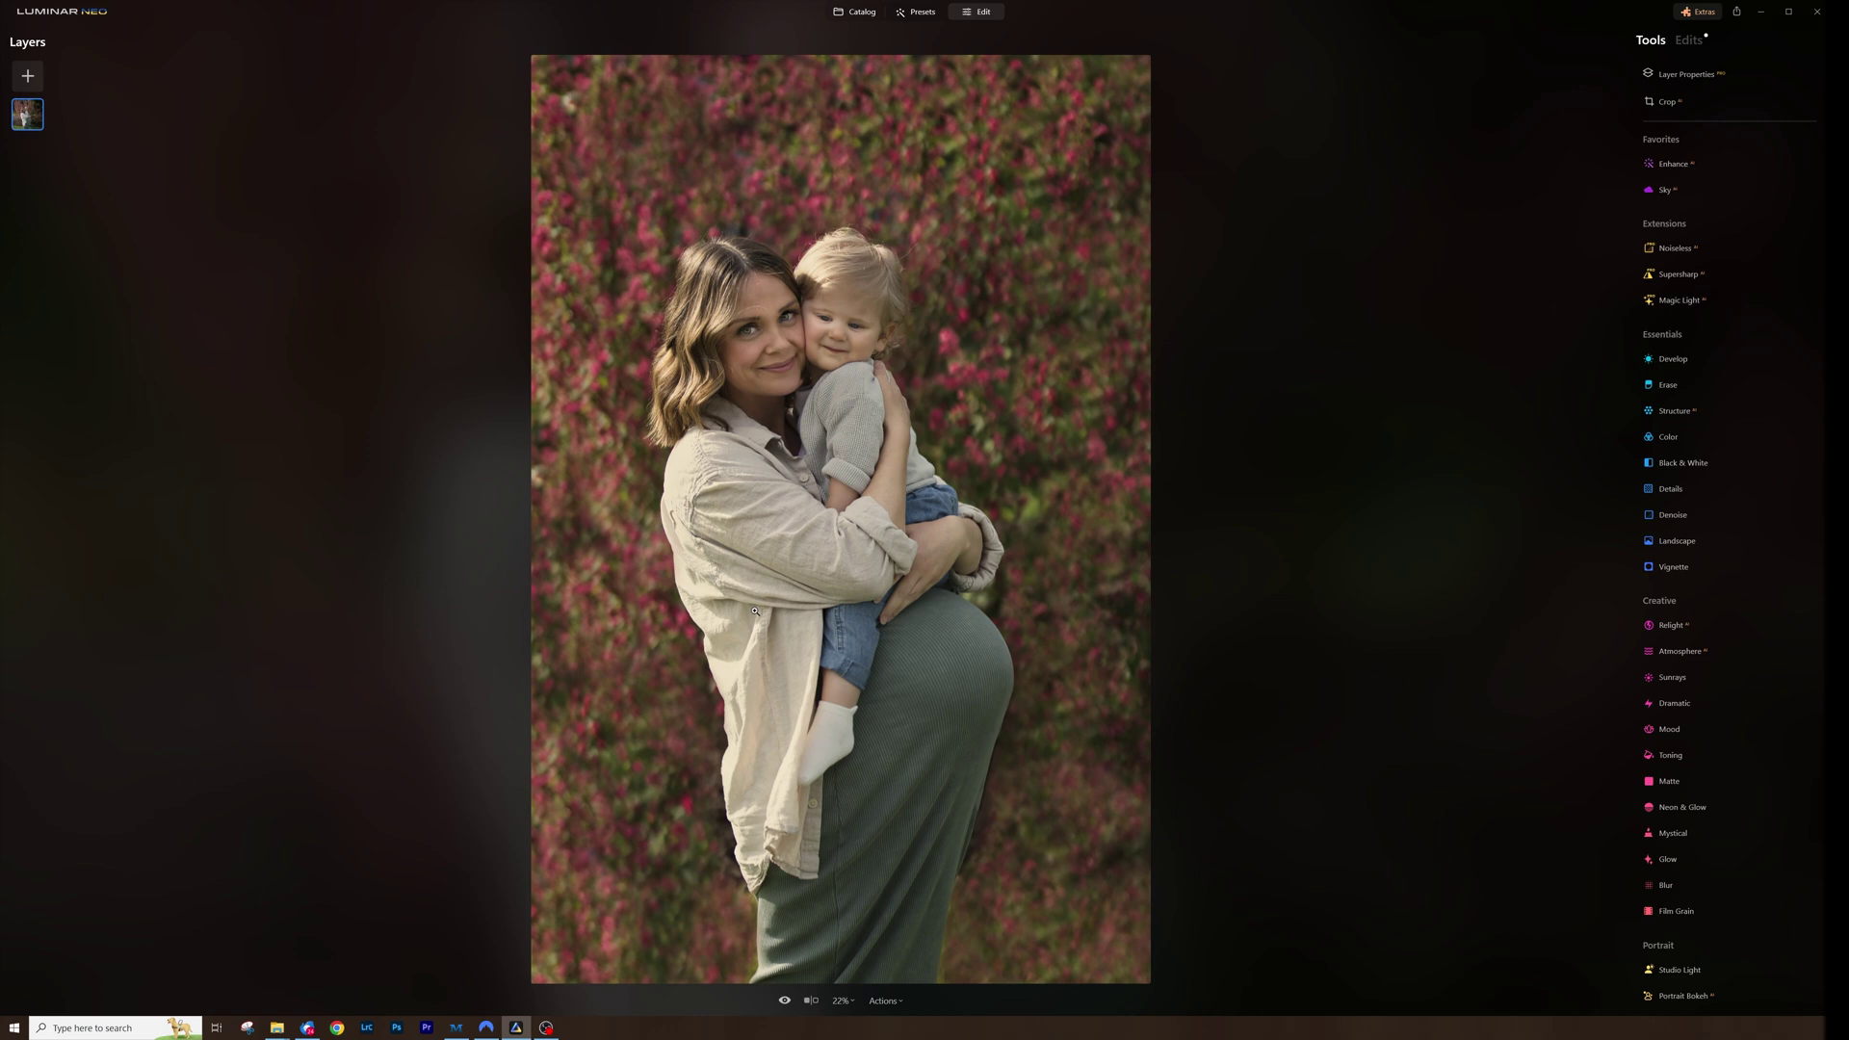
{"action": "left_click", "coordinate": [783, 1002]}
{"action": "left_click", "coordinate": [783, 1002]}
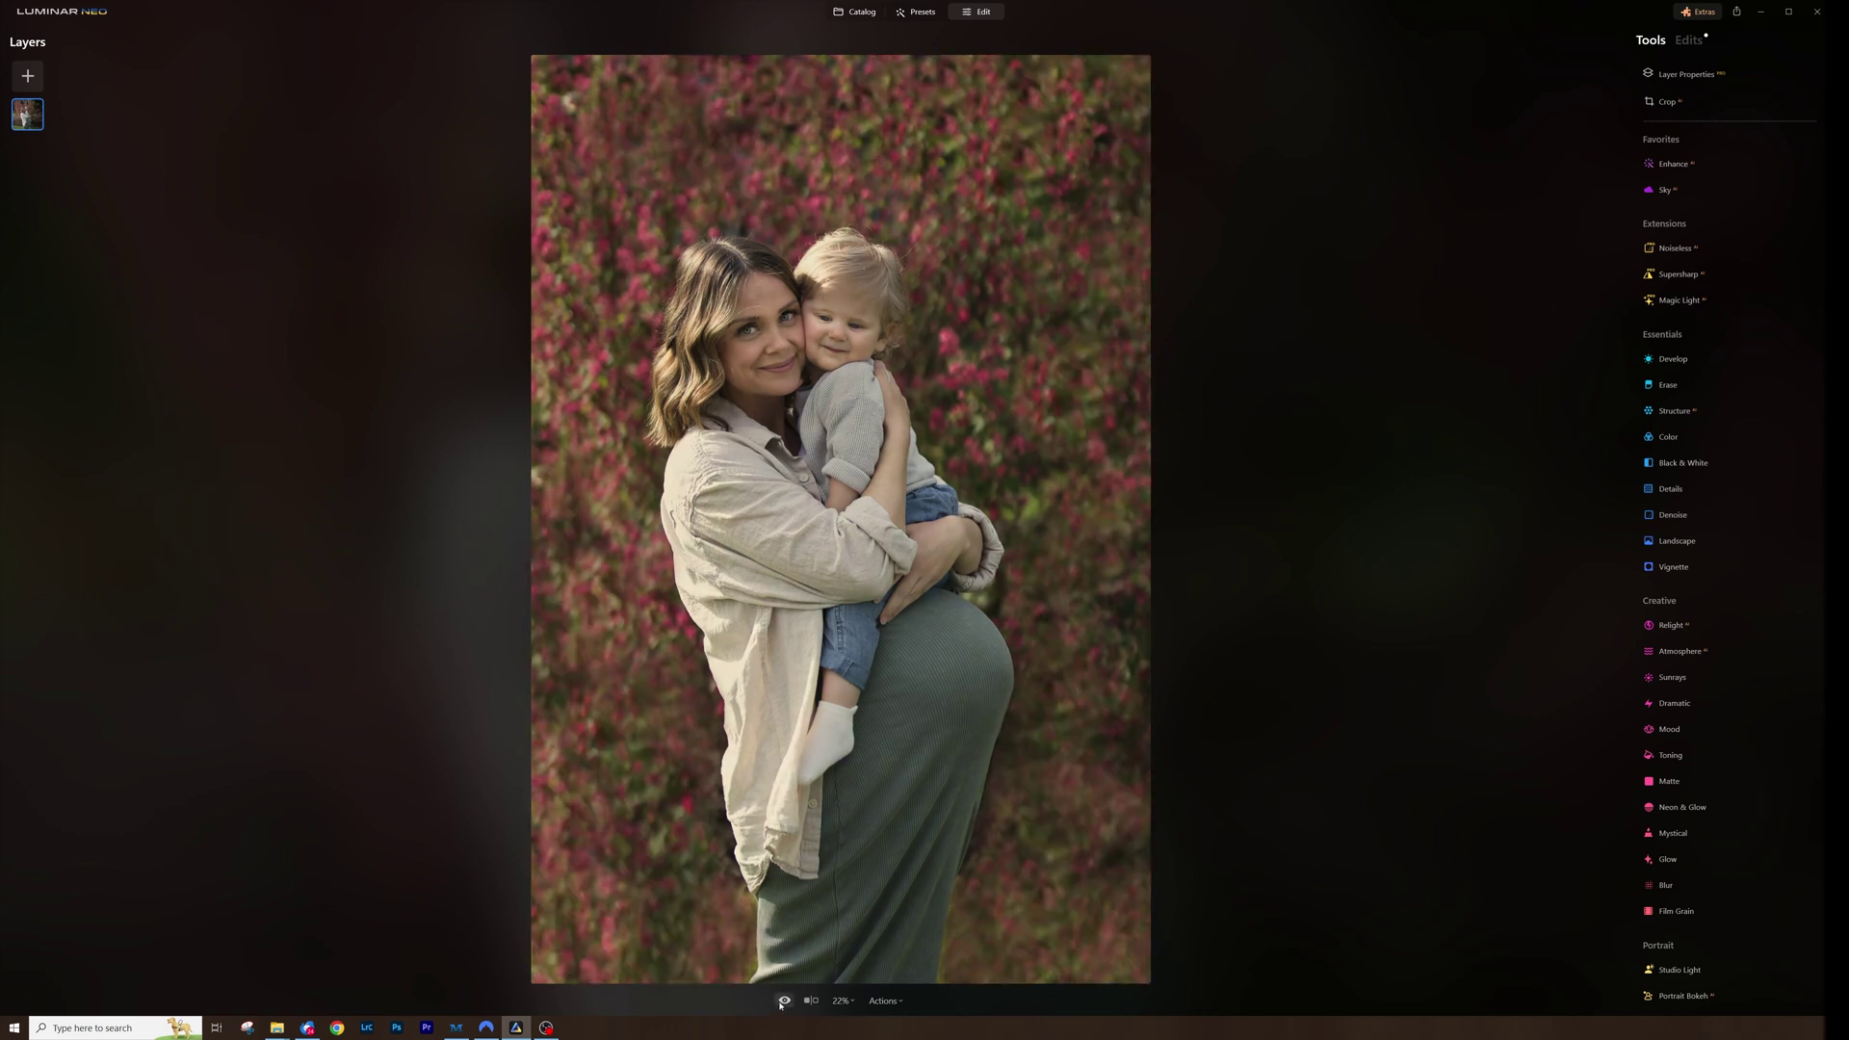